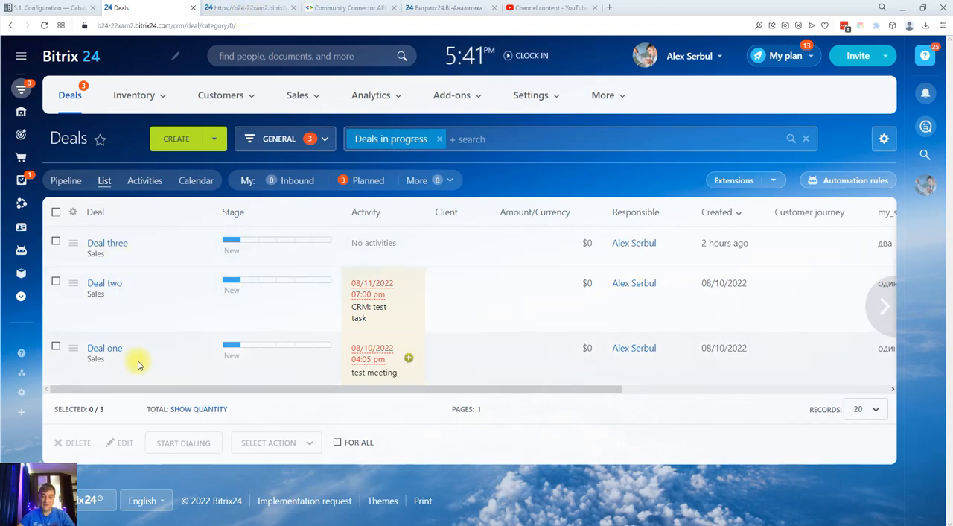
Review the pbi.php request address with its crm_deal_uf table parameter, reload it, and examine the UF_CRM column names in the output
{"action": "left_click", "coordinate": [255, 9]}
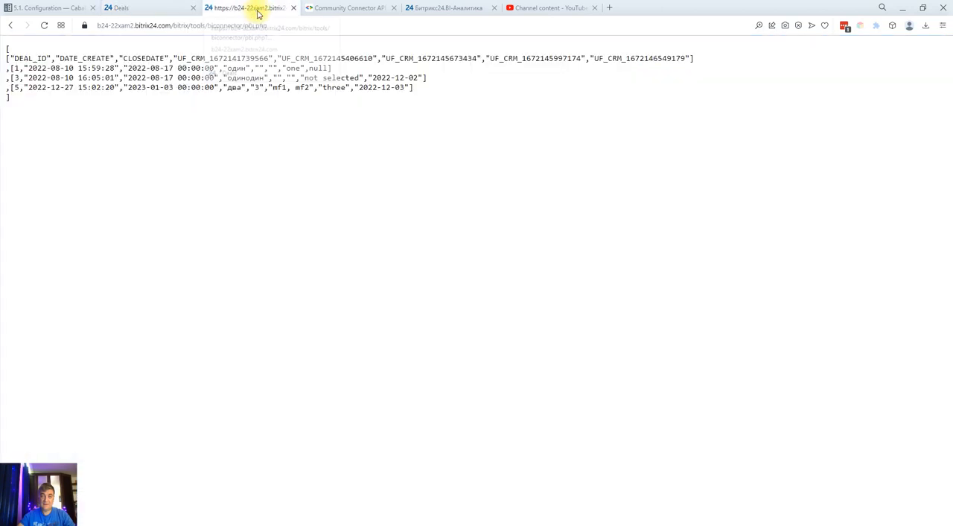
{"action": "left_click", "coordinate": [394, 28]}
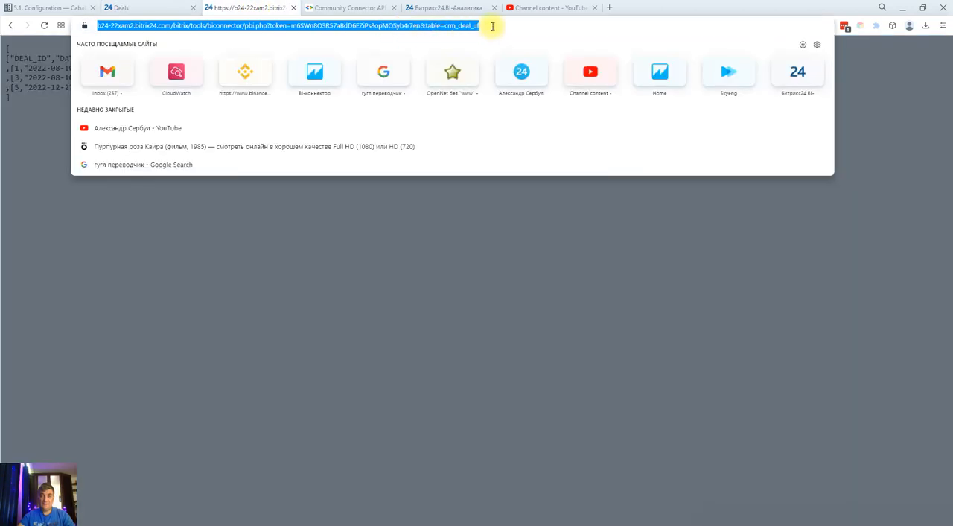
{"action": "left_click", "coordinate": [500, 23]}
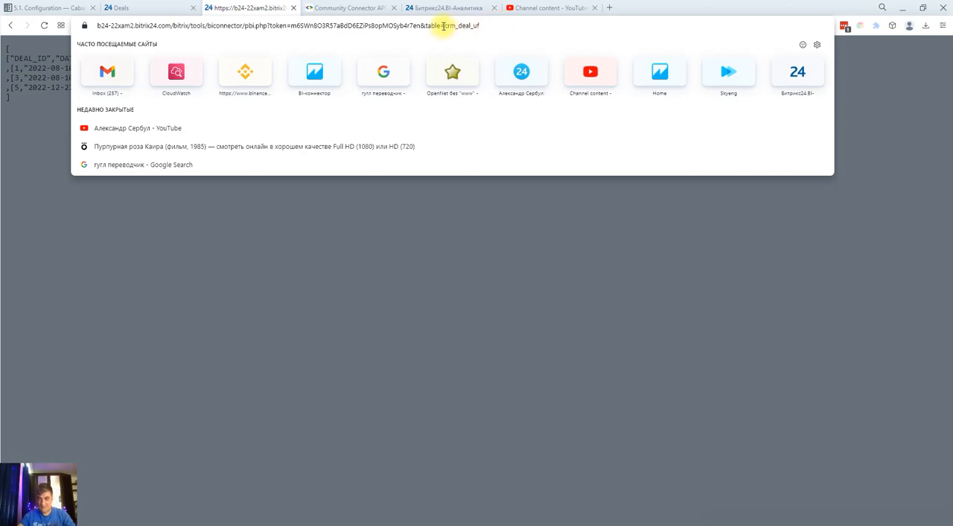
{"action": "left_click_drag", "start_coordinate": [445, 25], "coordinate": [481, 25]}
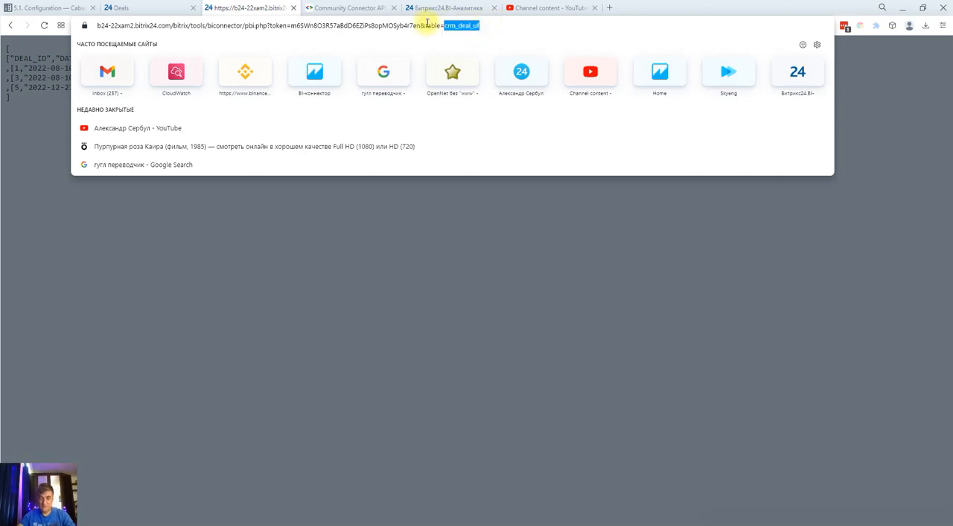
{"action": "left_click_drag", "start_coordinate": [291, 25], "coordinate": [421, 25]}
{"action": "left_click", "coordinate": [490, 26]}
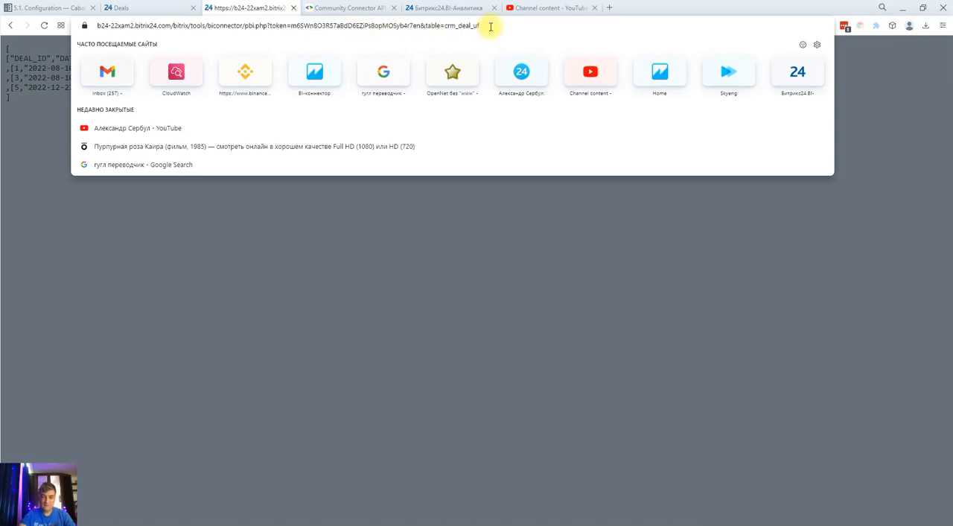
{"action": "key", "text": "Return"}
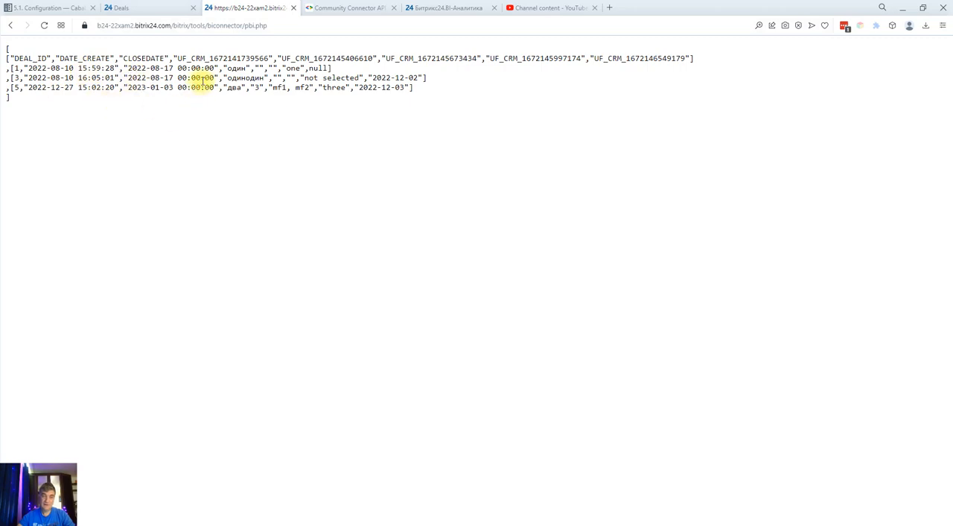
{"action": "left_click_drag", "start_coordinate": [179, 59], "coordinate": [376, 59]}
{"action": "left_click", "coordinate": [283, 56]}
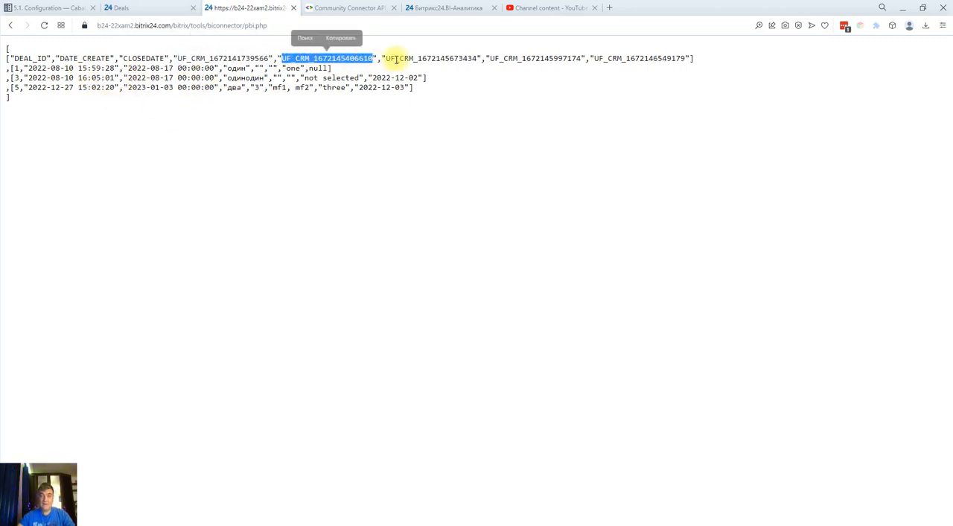
Open Deal one from the deals list and change its my_str_field value to 1
{"action": "left_click", "coordinate": [147, 10]}
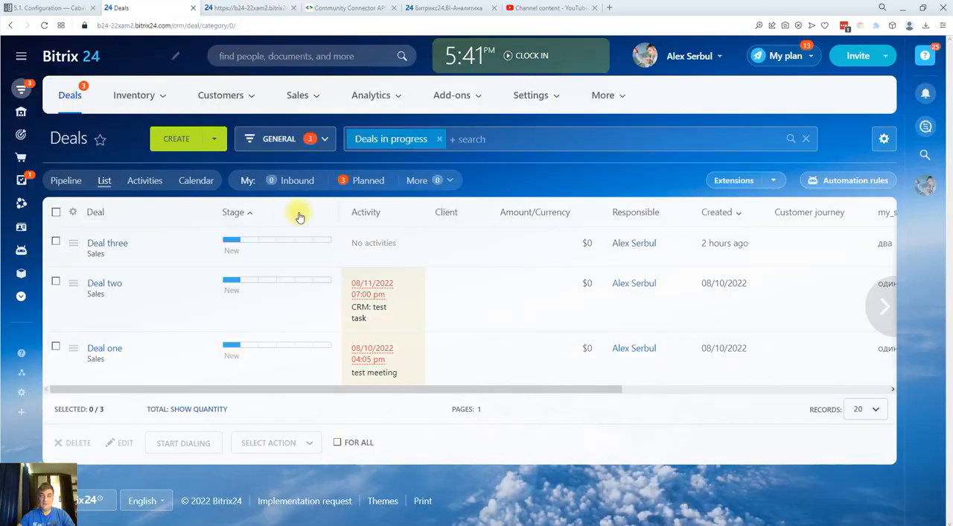
{"action": "left_click", "coordinate": [114, 349]}
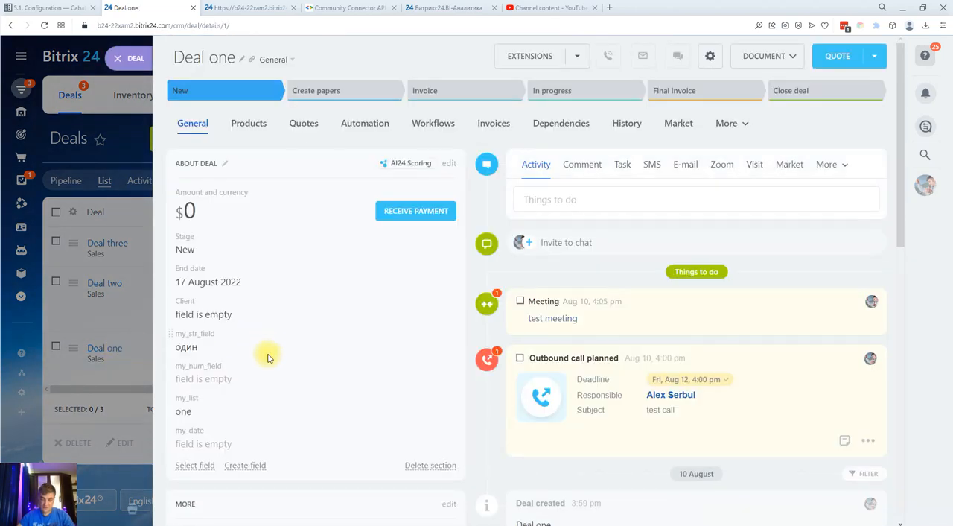
{"action": "left_click", "coordinate": [199, 347]}
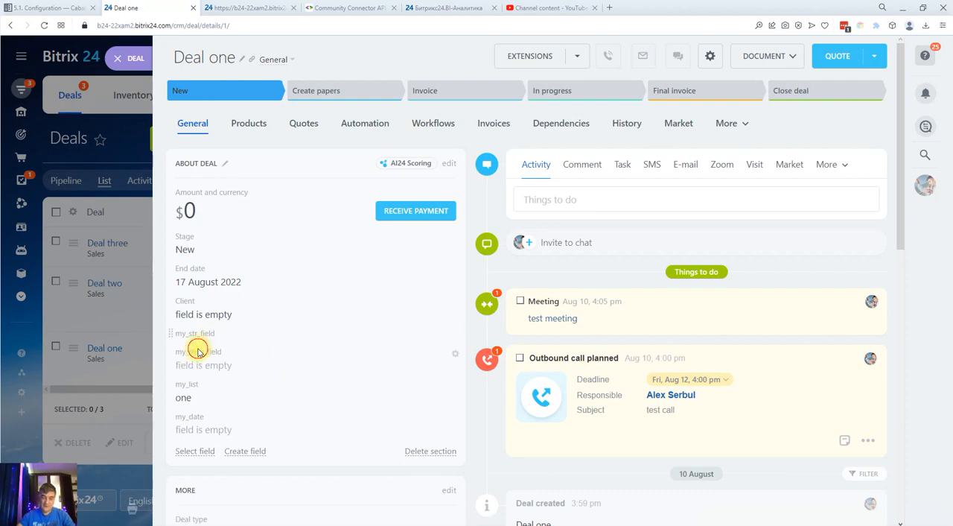
{"action": "left_click_drag", "start_coordinate": [217, 354], "coordinate": [166, 355]}
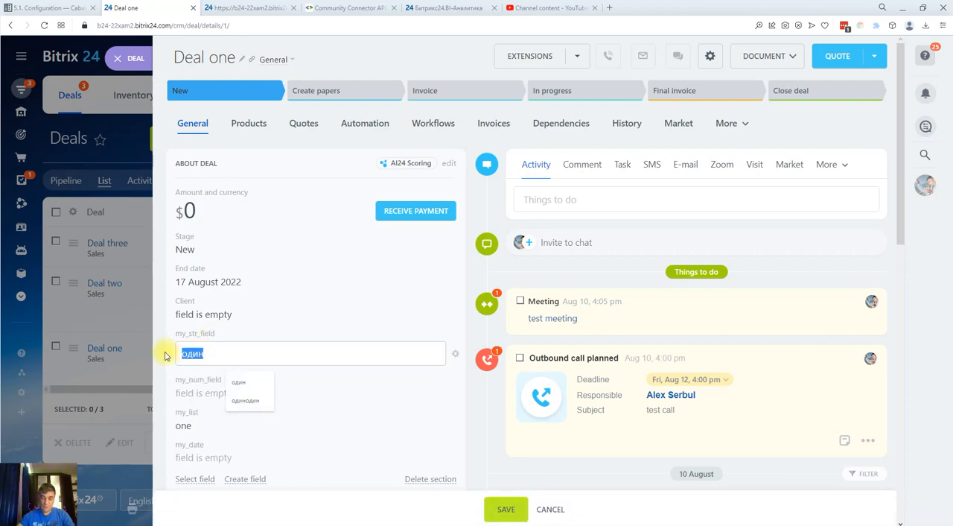
{"action": "type", "text": "1"}
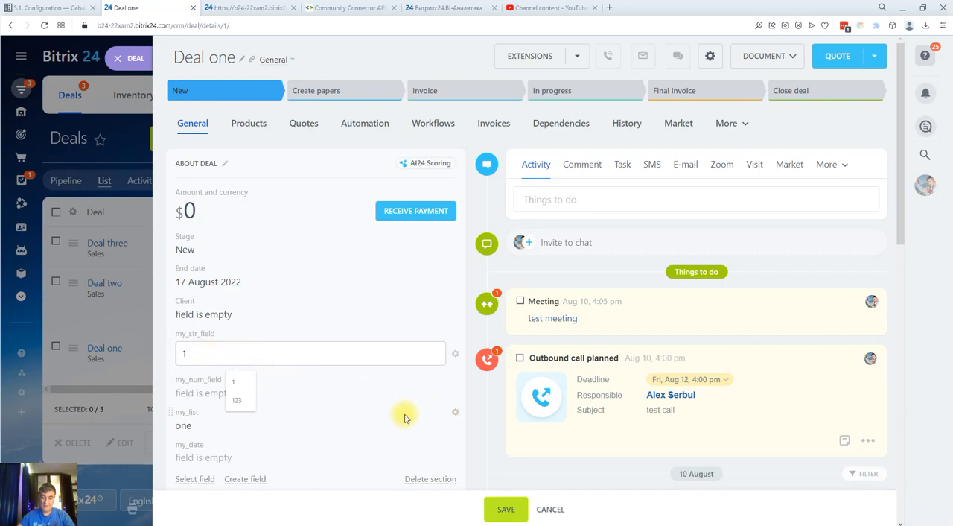
{"action": "scroll", "coordinate": [387, 395], "scroll_direction": "down", "scroll_amount": 2}
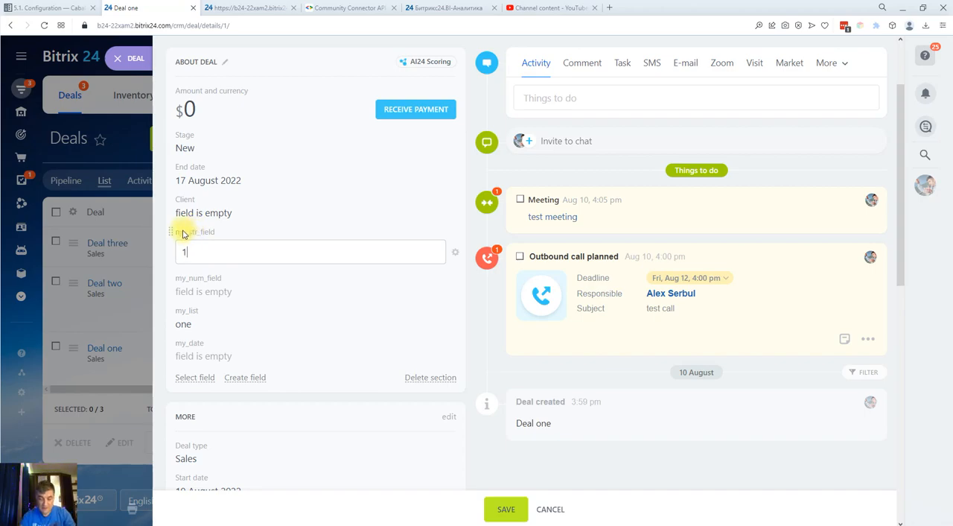
{"action": "key", "text": "F12"}
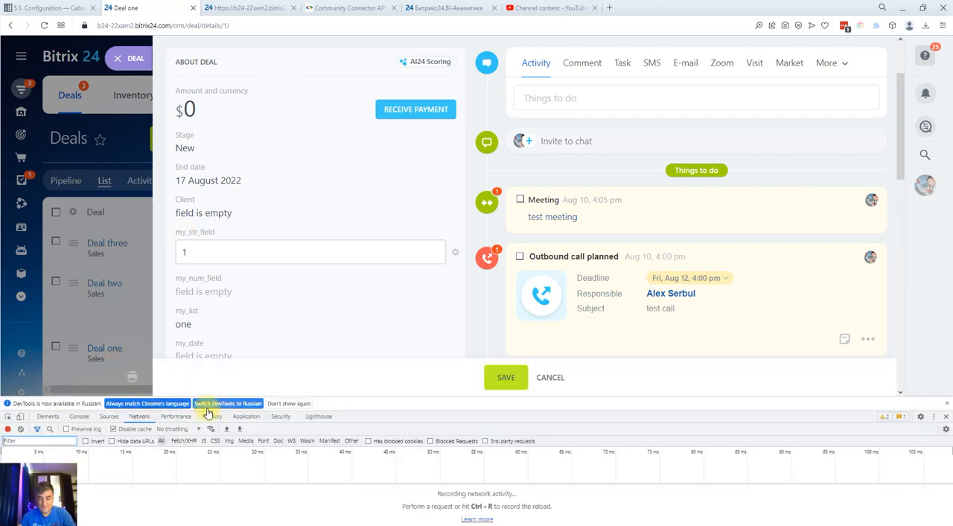
{"action": "left_click", "coordinate": [8, 417]}
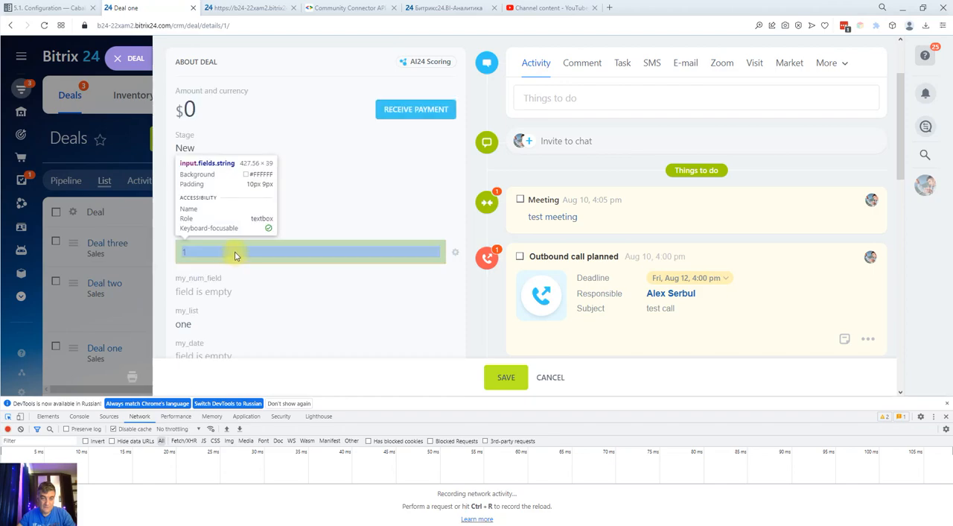
{"action": "left_click", "coordinate": [237, 252]}
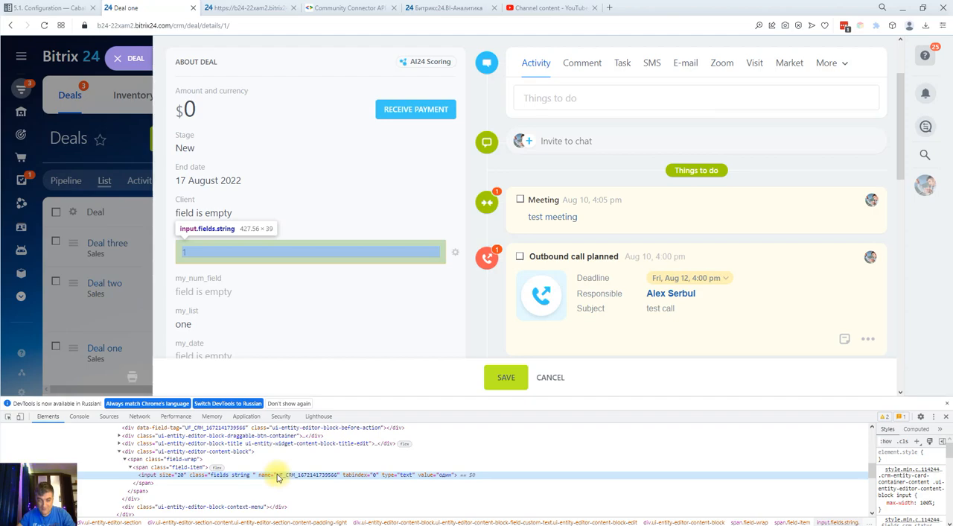
{"action": "double_click", "coordinate": [281, 475]}
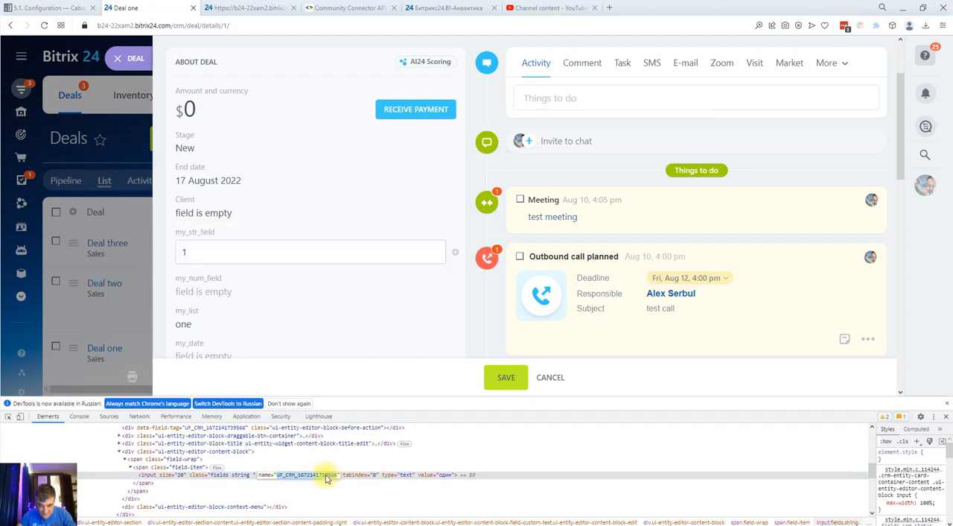
{"action": "right_click", "coordinate": [327, 477]}
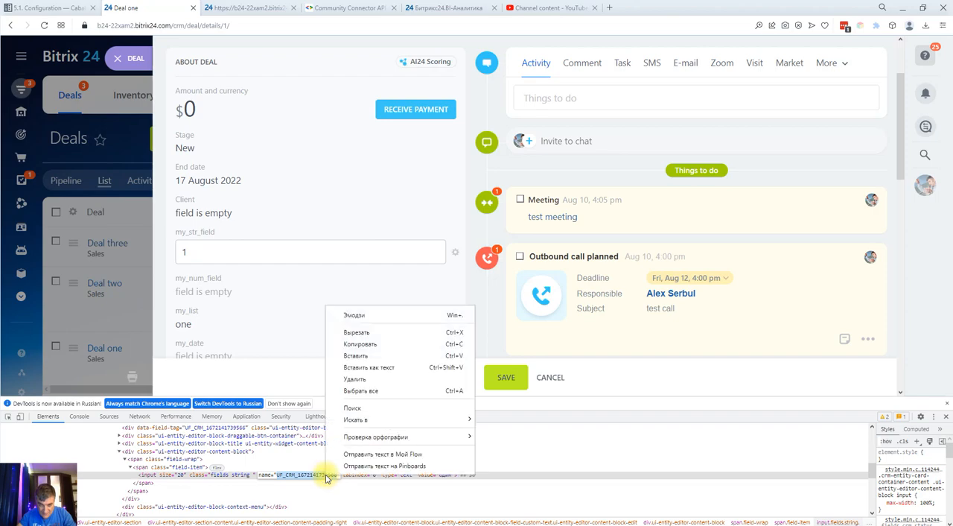
{"action": "left_click", "coordinate": [356, 345]}
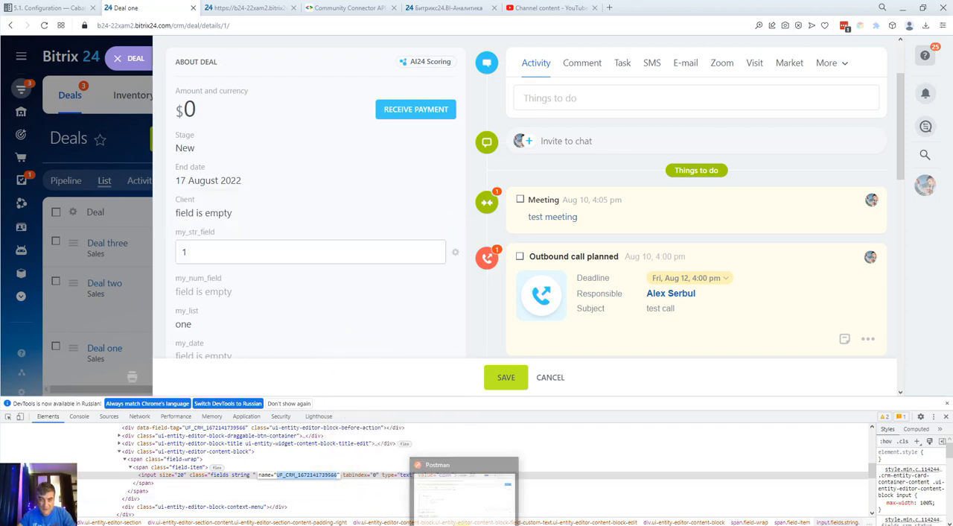
{"action": "left_click", "coordinate": [464, 525]}
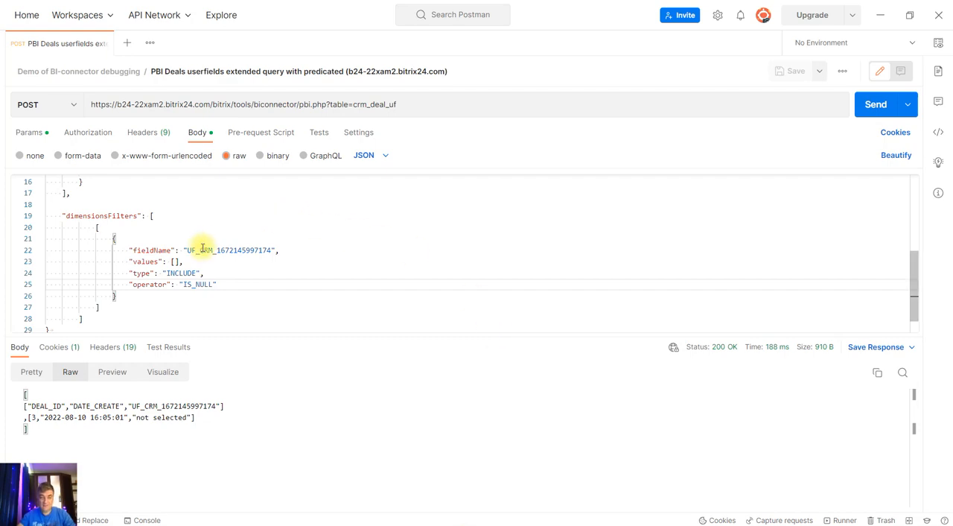
{"action": "scroll", "coordinate": [202, 250], "scroll_direction": "up", "scroll_amount": 5}
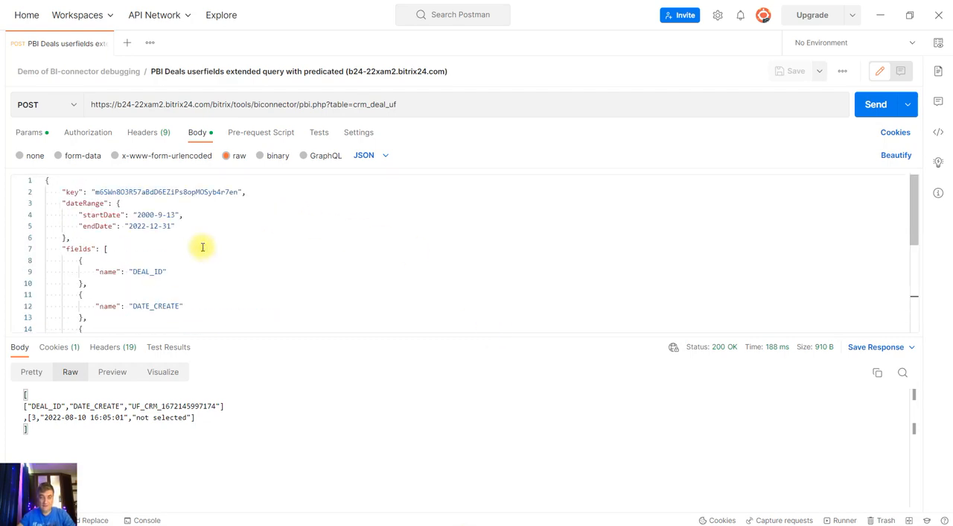
{"action": "scroll", "coordinate": [199, 247], "scroll_direction": "down", "scroll_amount": 2}
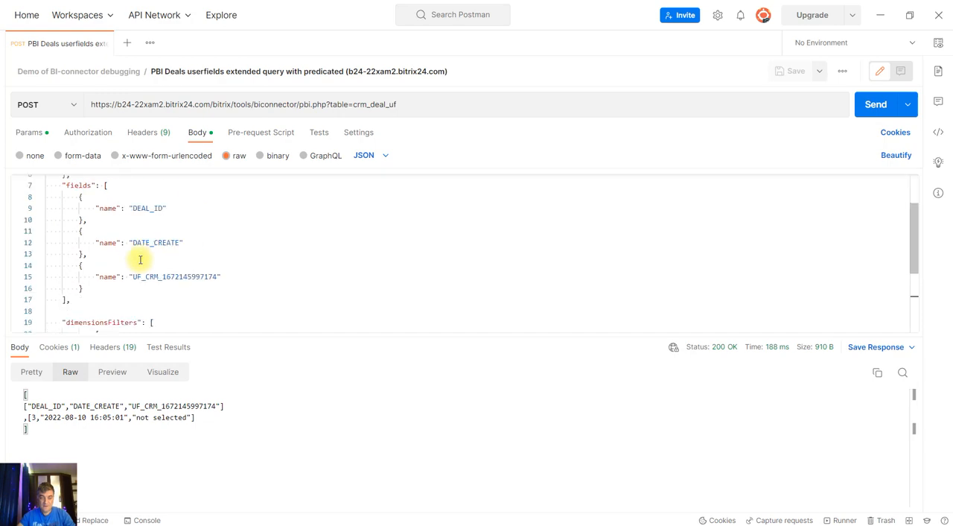
{"action": "left_click_drag", "start_coordinate": [167, 276], "coordinate": [217, 276]}
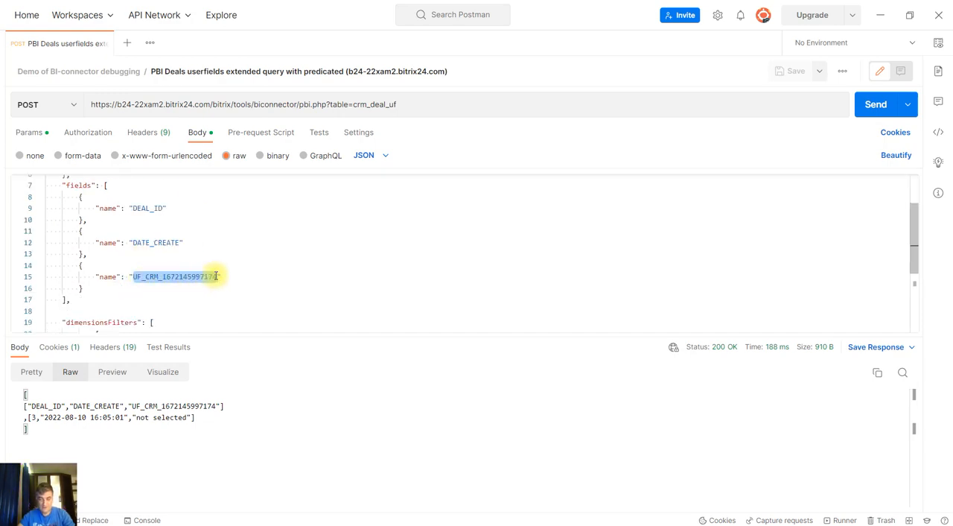
{"action": "key", "text": "ctrl+v"}
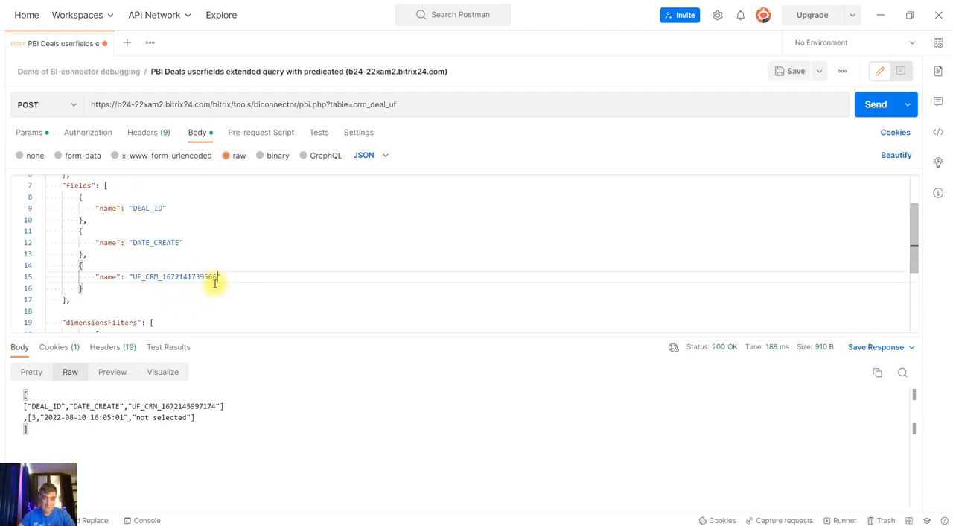
{"action": "scroll", "coordinate": [219, 277], "scroll_direction": "down", "scroll_amount": 5}
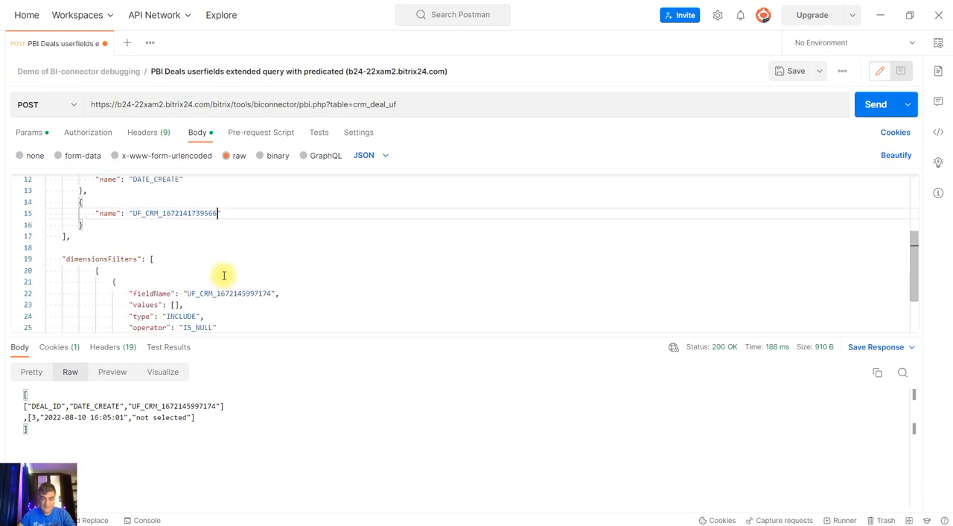
{"action": "left_click_drag", "start_coordinate": [186, 230], "coordinate": [267, 230]}
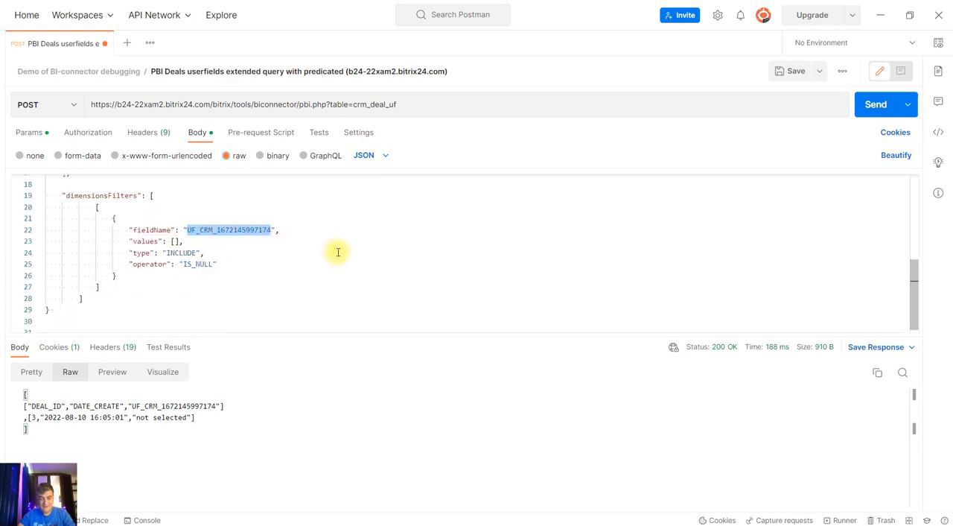
{"action": "key", "text": "ctrl+v"}
Set the dimension filter's values to ["1"] and its operator to EQUALS
{"action": "left_click", "coordinate": [176, 240]}
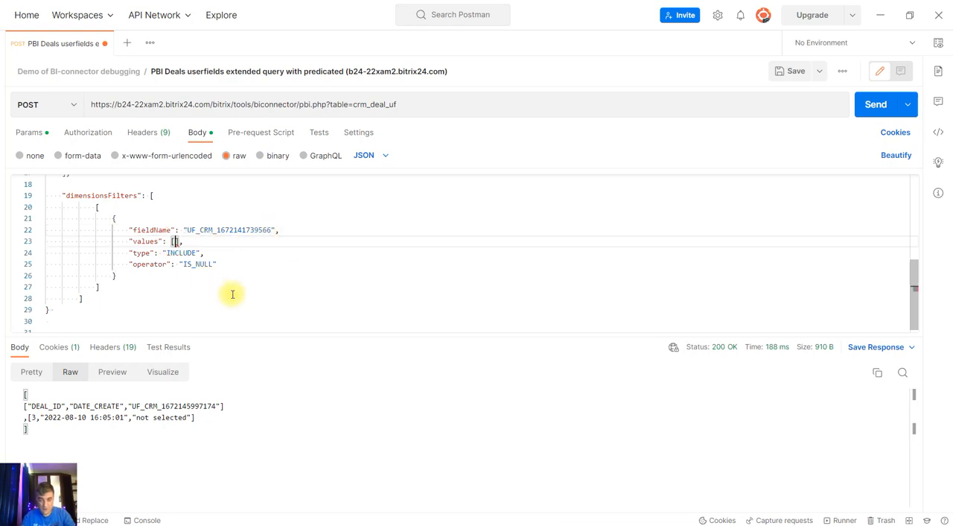
{"action": "key", "text": "Down"}
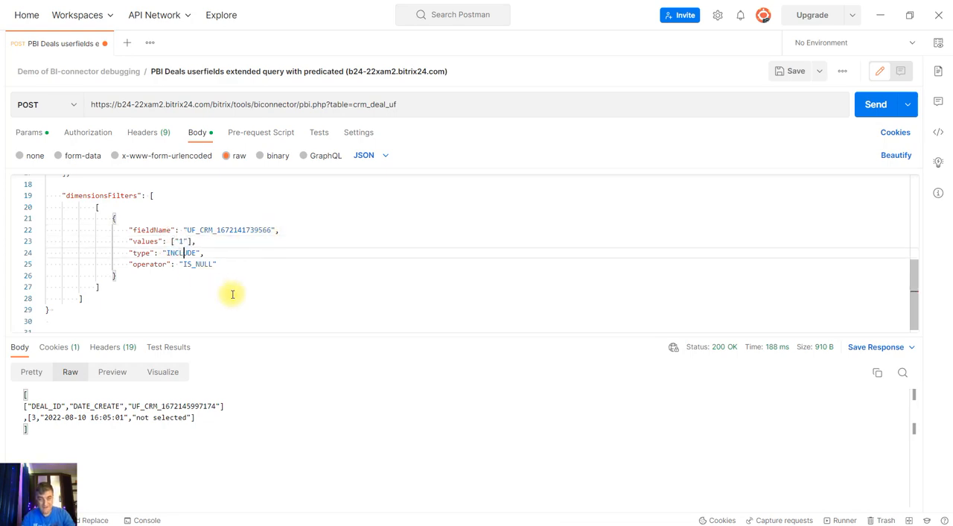
{"action": "key", "text": "Down"}
{"action": "key", "text": "Left"}
{"action": "key", "text": "shift+Right"}
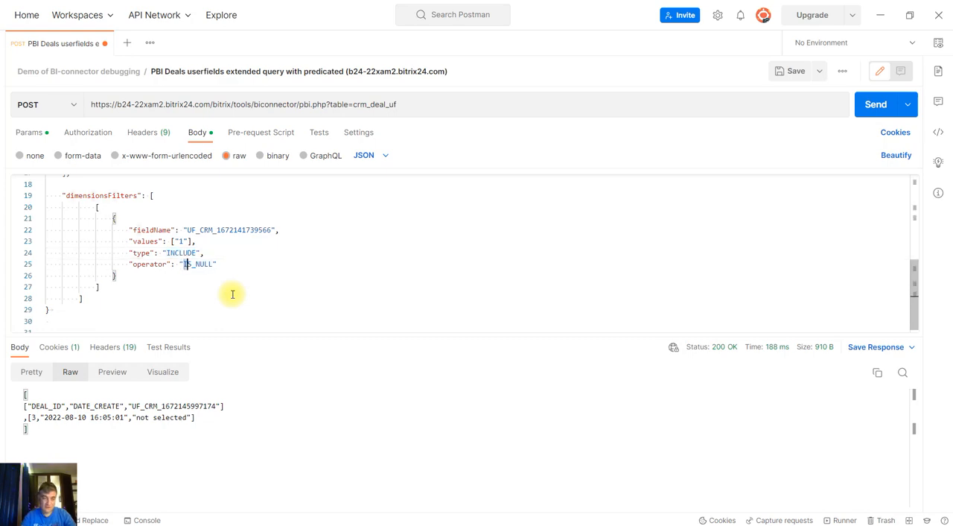
{"action": "type", "text": "E"}
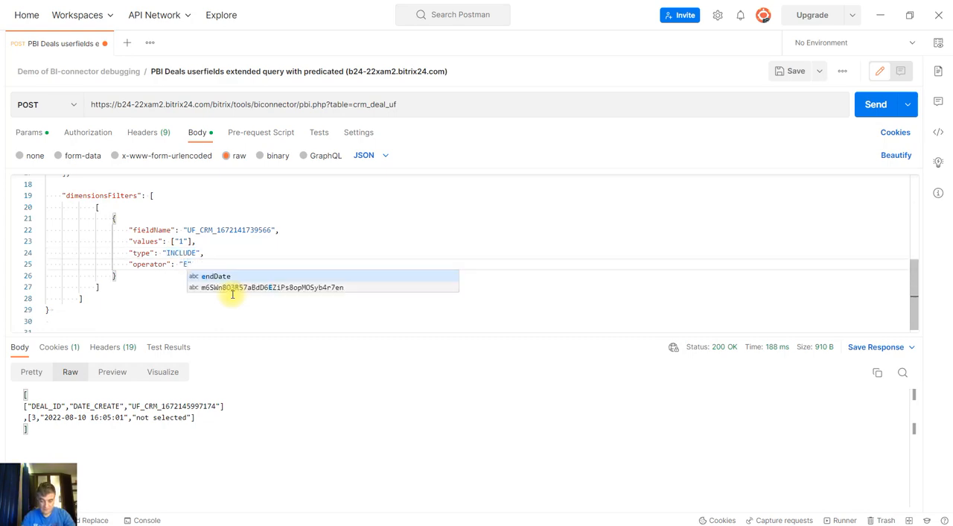
{"action": "type", "text": "QUALS"}
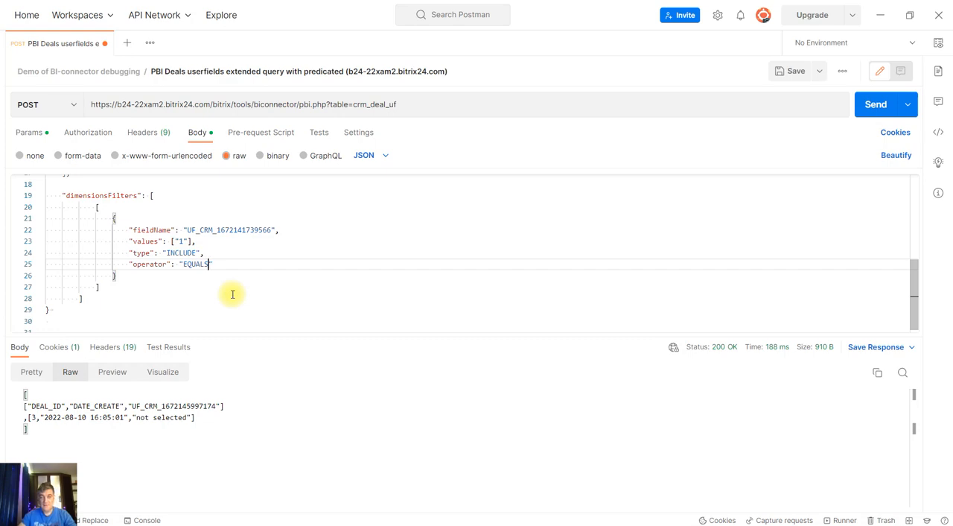
Save the edited deal user fields request and send it
{"action": "left_click", "coordinate": [775, 71]}
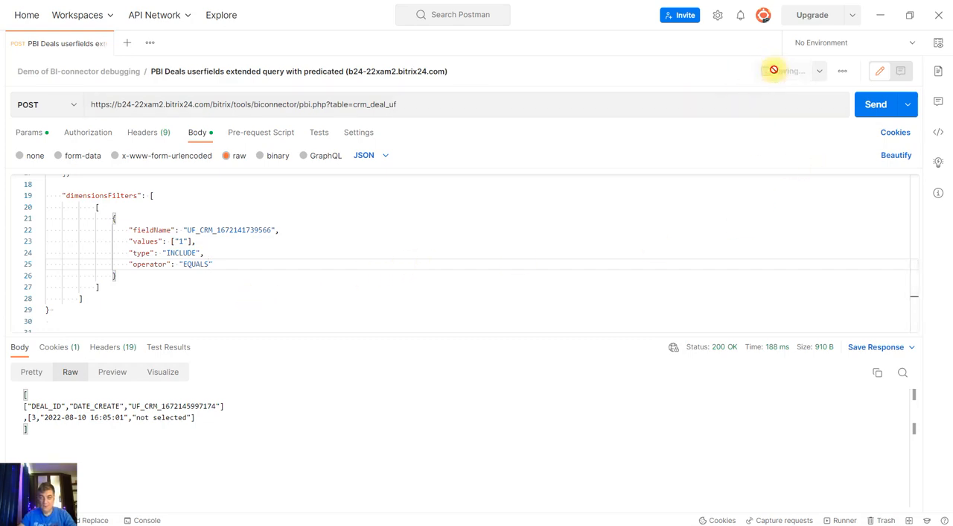
{"action": "left_click", "coordinate": [862, 113]}
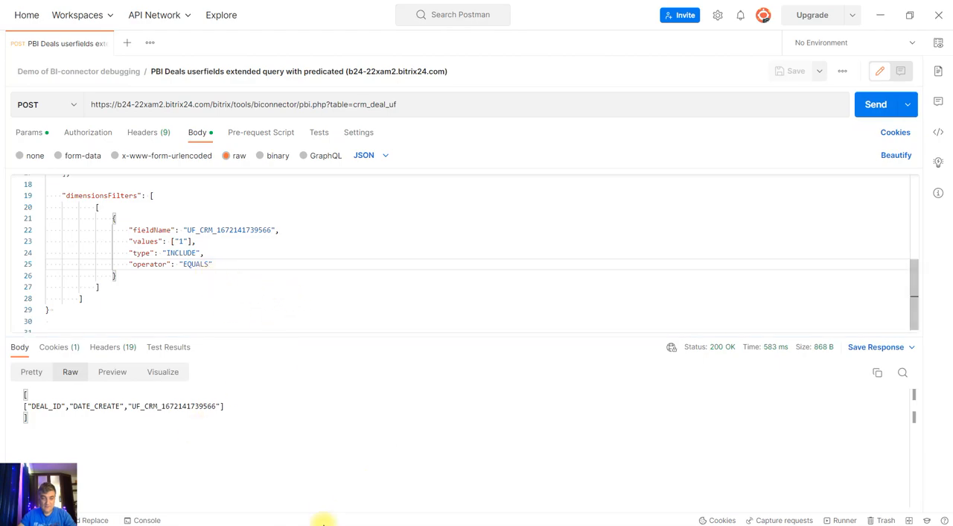
Switch back to the browser and save the edited my_str_field value in Deal one
{"action": "mouse_move", "coordinate": [298, 522]}
{"action": "left_click", "coordinate": [281, 500]}
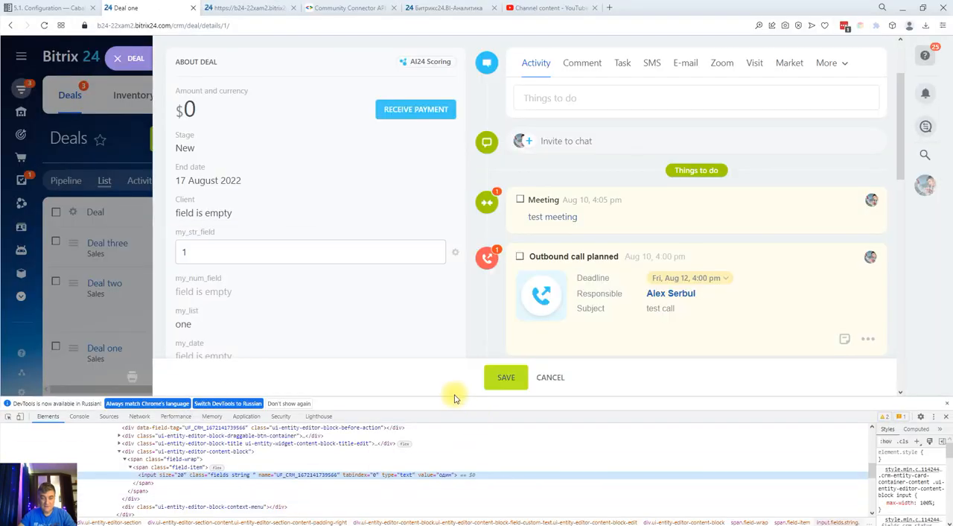
{"action": "left_click", "coordinate": [506, 382]}
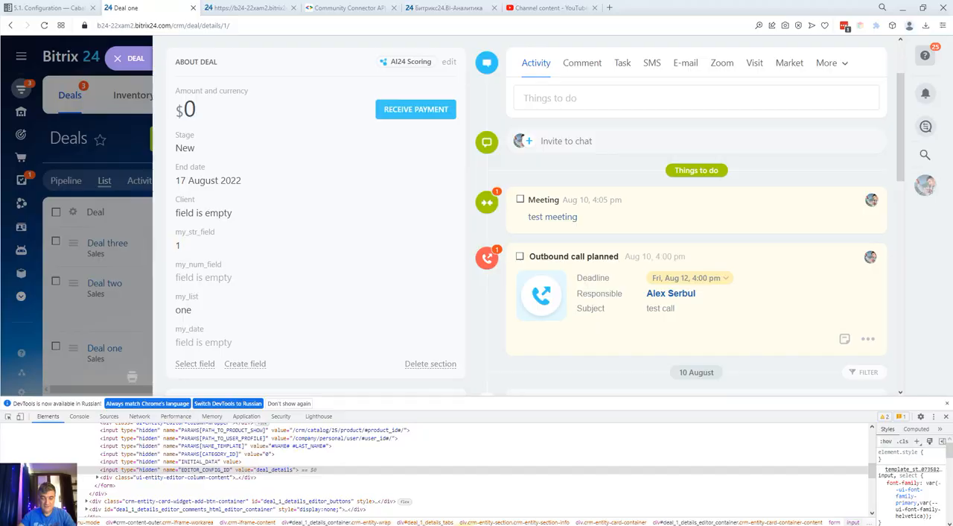
Switch to Postman and resend the deal user fields request with the EQUALS filter
{"action": "left_click", "coordinate": [462, 525]}
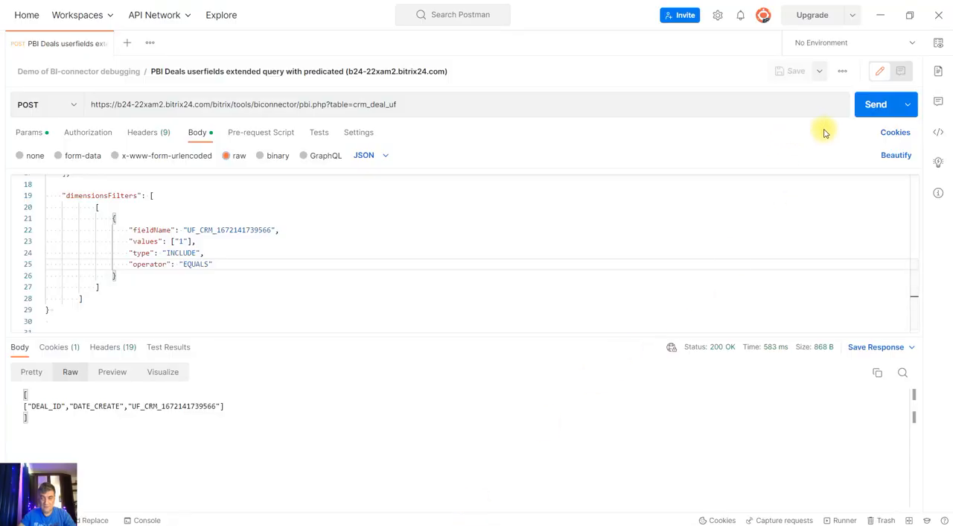
{"action": "left_click", "coordinate": [873, 105]}
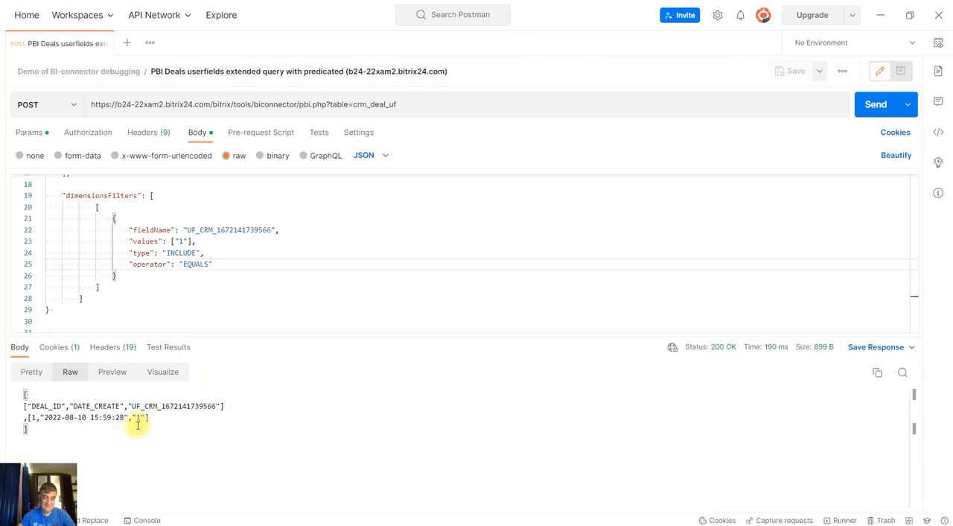
Switch back to the browser, open Deal three from the deals list, and close the developer tools
{"action": "left_click", "coordinate": [257, 496]}
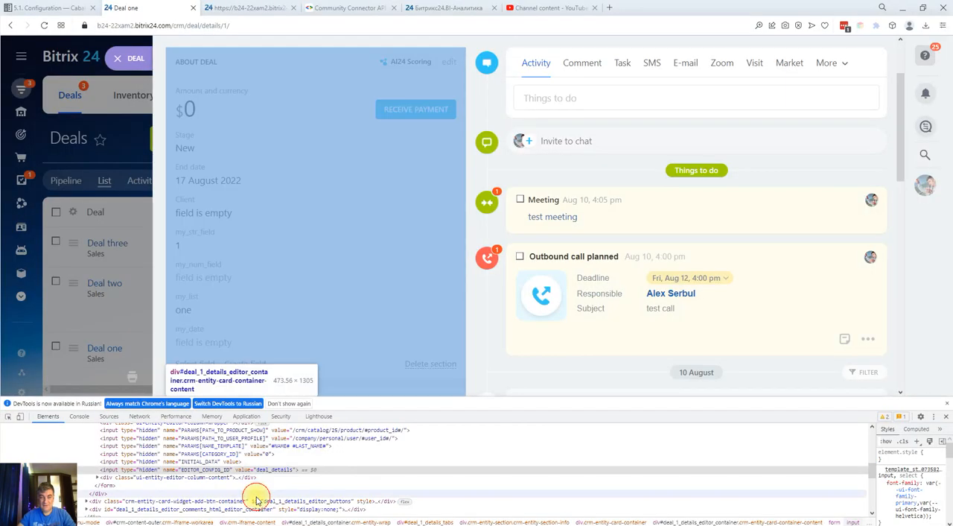
{"action": "left_click", "coordinate": [129, 69]}
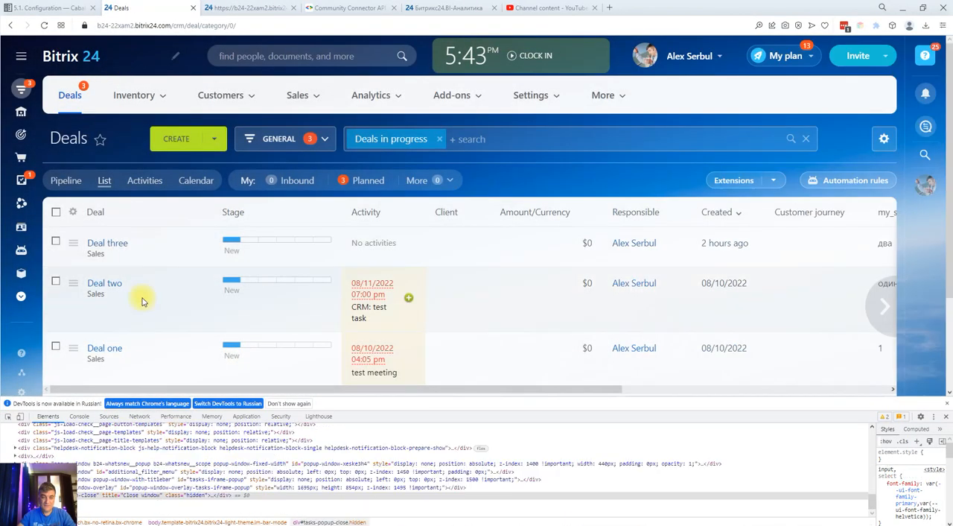
{"action": "left_click", "coordinate": [112, 244]}
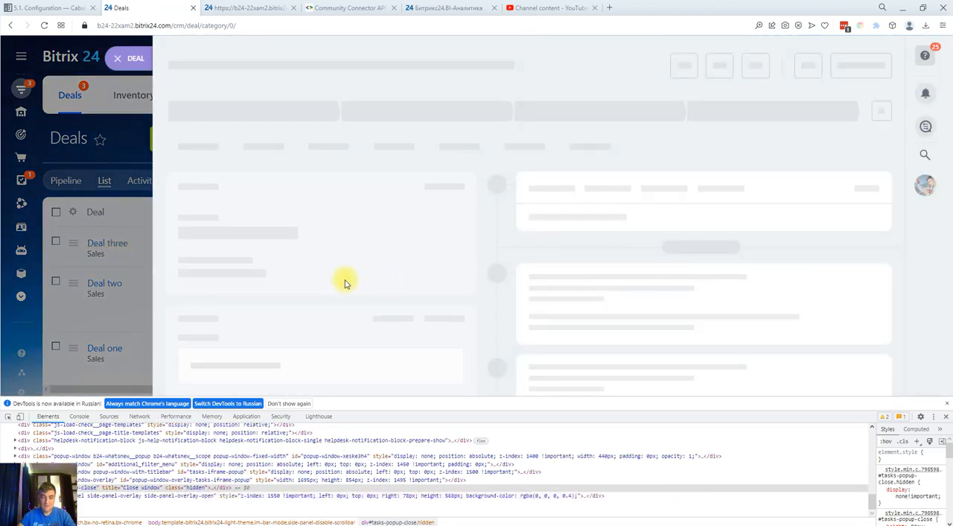
{"action": "left_click", "coordinate": [946, 418]}
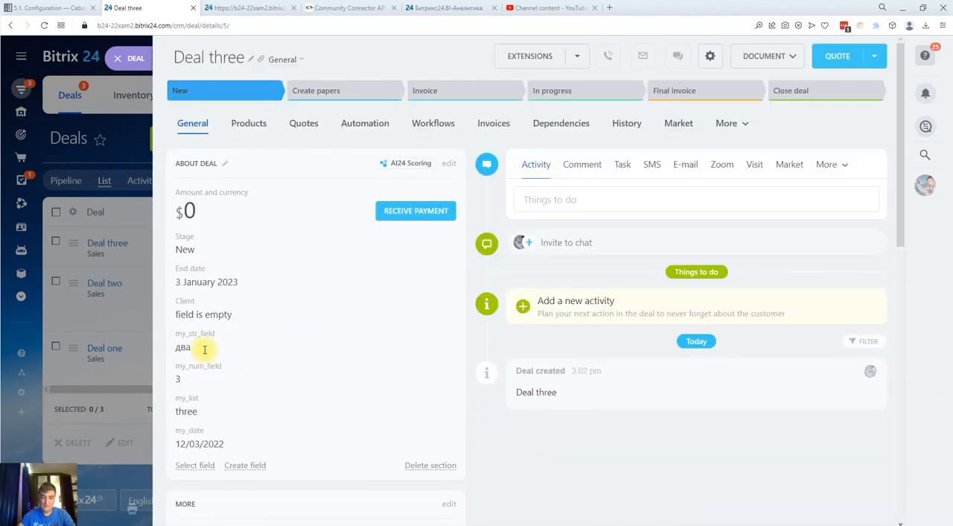
Set my_str_field in Deal three to 11, save the deal, and close its card
{"action": "left_click", "coordinate": [202, 341]}
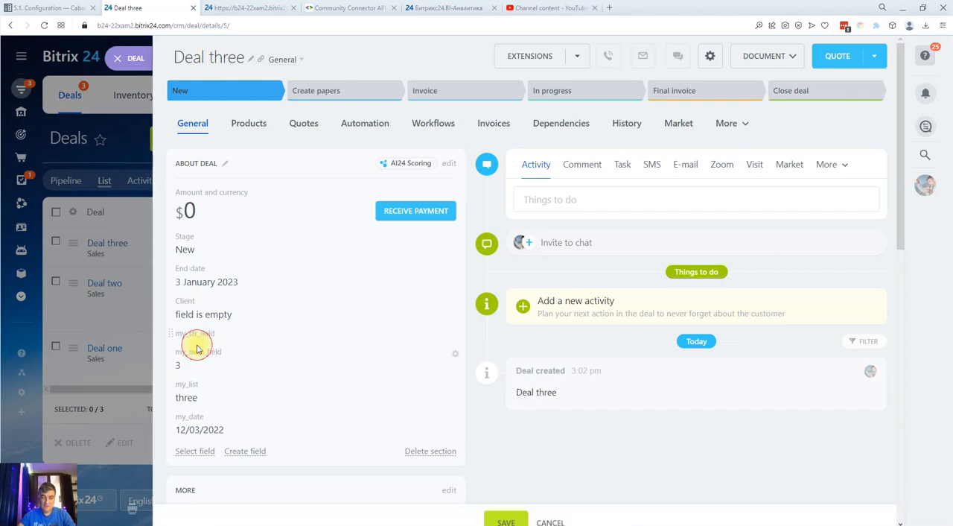
{"action": "left_click_drag", "start_coordinate": [206, 355], "coordinate": [165, 358]}
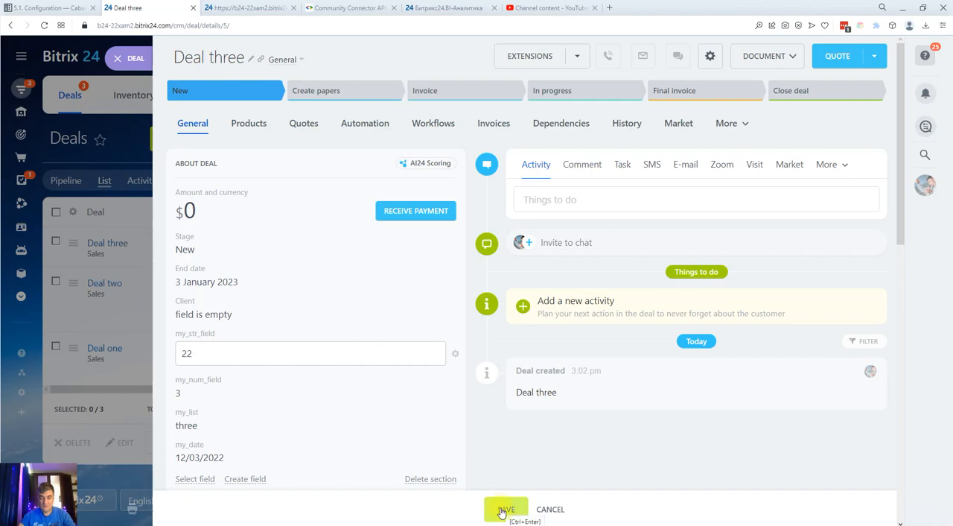
{"action": "left_click_drag", "start_coordinate": [170, 354], "coordinate": [232, 355]}
{"action": "type", "text": "11"}
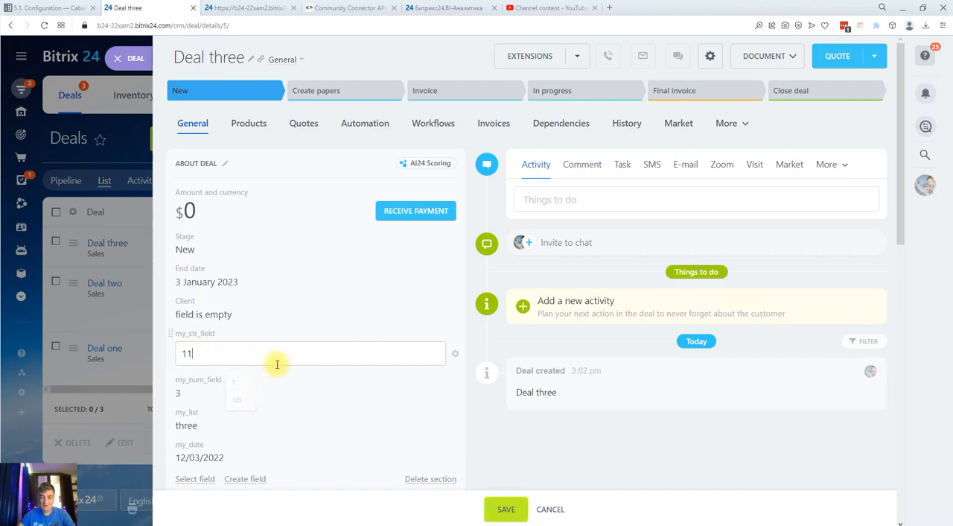
{"action": "left_click", "coordinate": [512, 512]}
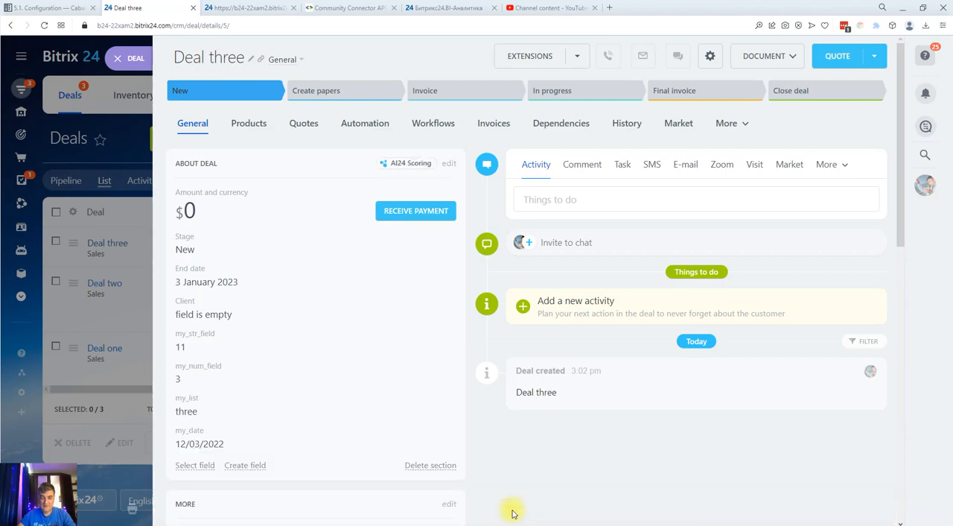
{"action": "left_click", "coordinate": [121, 59]}
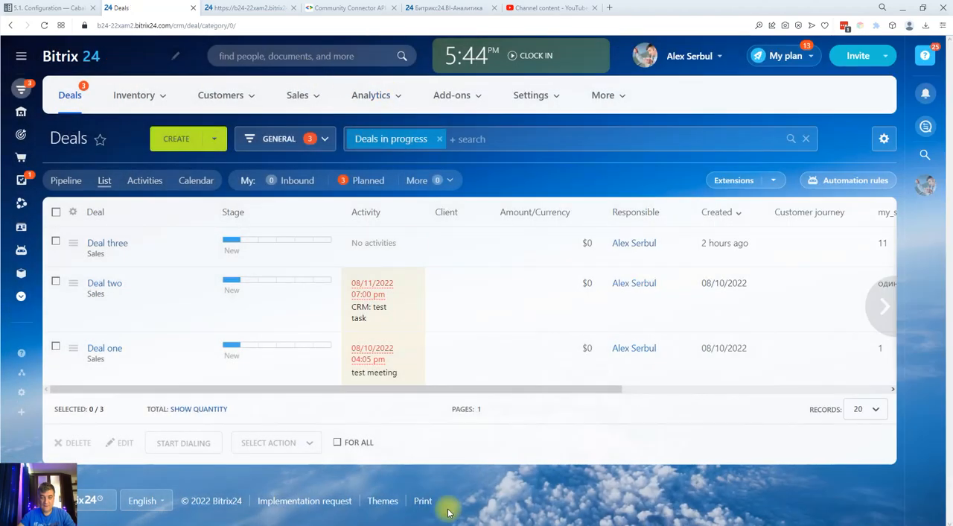
Switch to Postman, set the dimension filter's values to ["11"], and save and send the request
{"action": "left_click", "coordinate": [453, 525]}
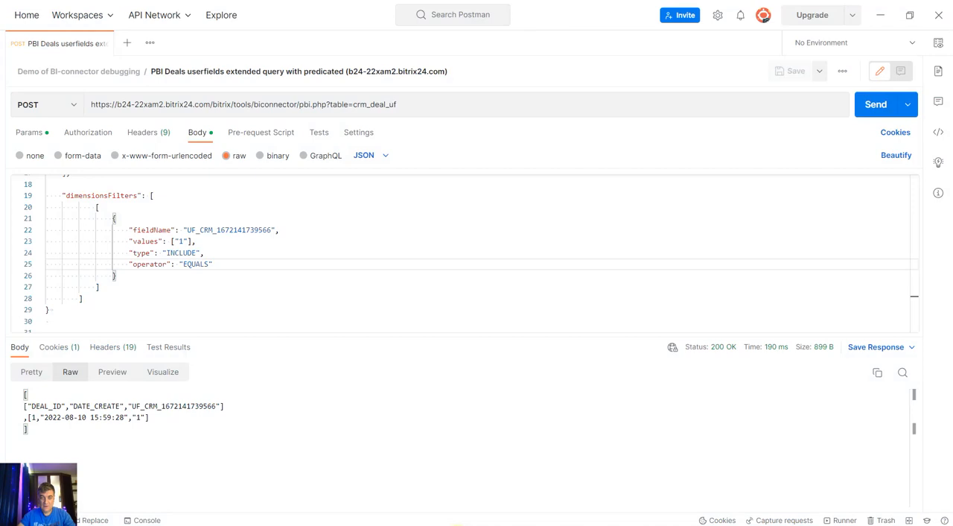
{"action": "left_click", "coordinate": [185, 242]}
{"action": "type", "text": "1"}
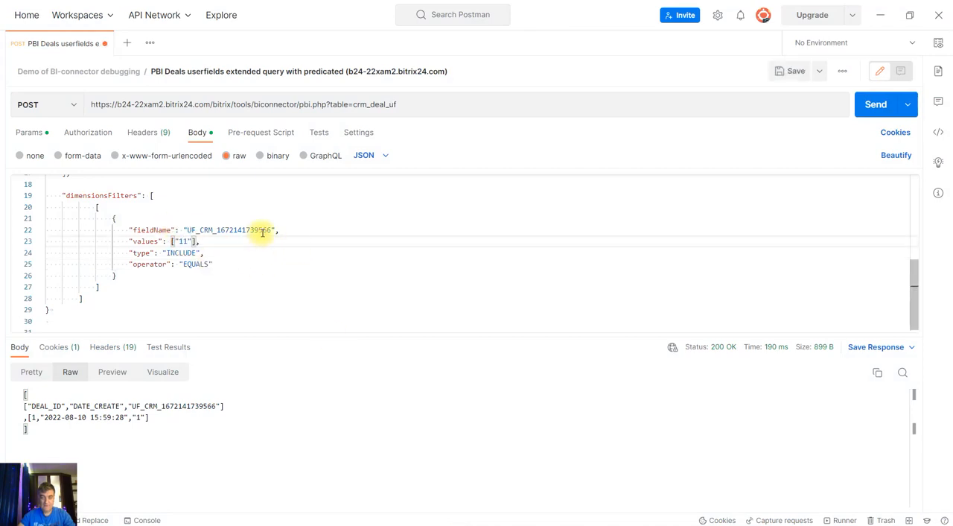
{"action": "left_click", "coordinate": [788, 73]}
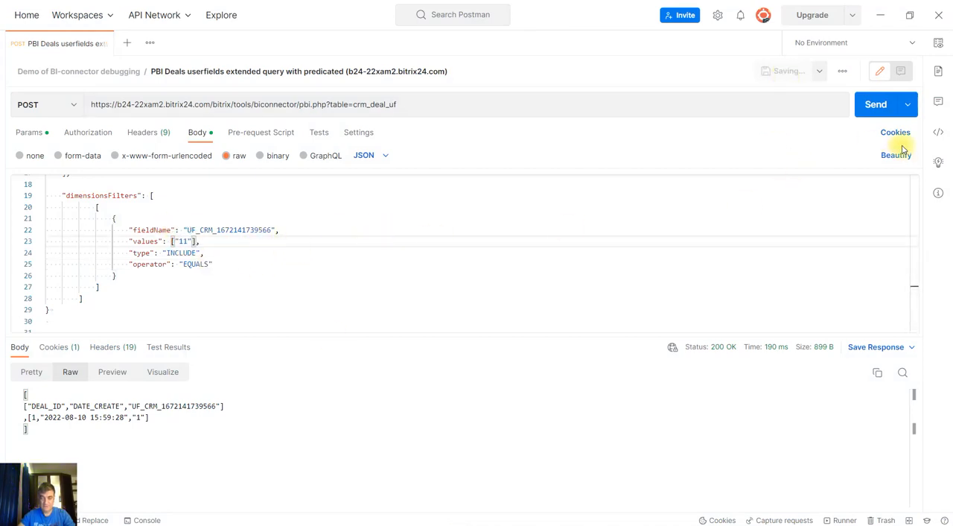
{"action": "left_click", "coordinate": [878, 105]}
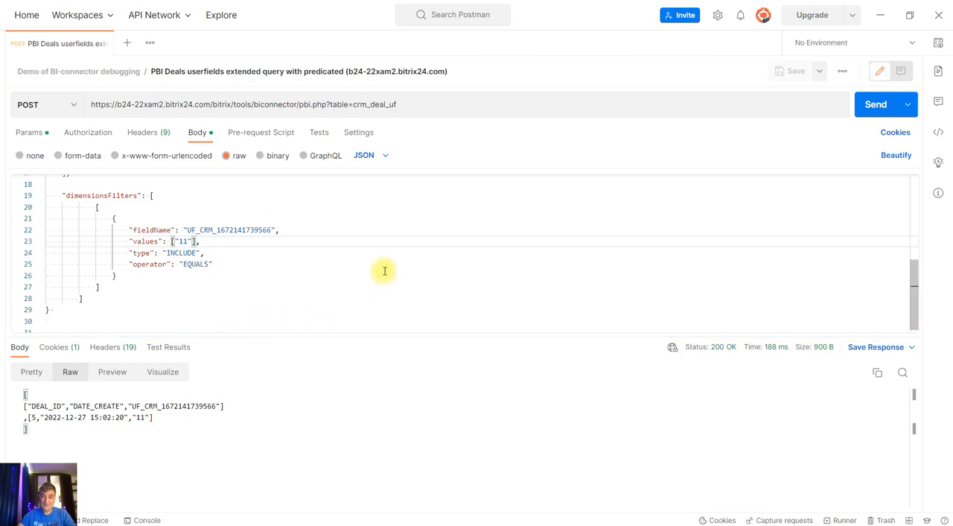
{"action": "scroll", "coordinate": [383, 261], "scroll_direction": "down", "scroll_amount": 1}
Switch to the browser and review the Filter Operator list in the Looker Studio connector reference, selecting the CONTAINS operator name
{"action": "left_click", "coordinate": [277, 505]}
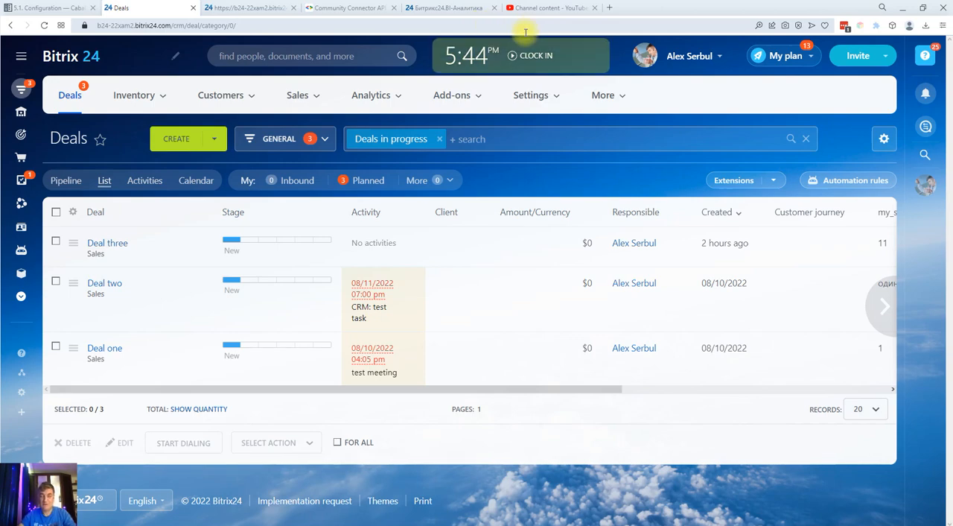
{"action": "left_click", "coordinate": [350, 8]}
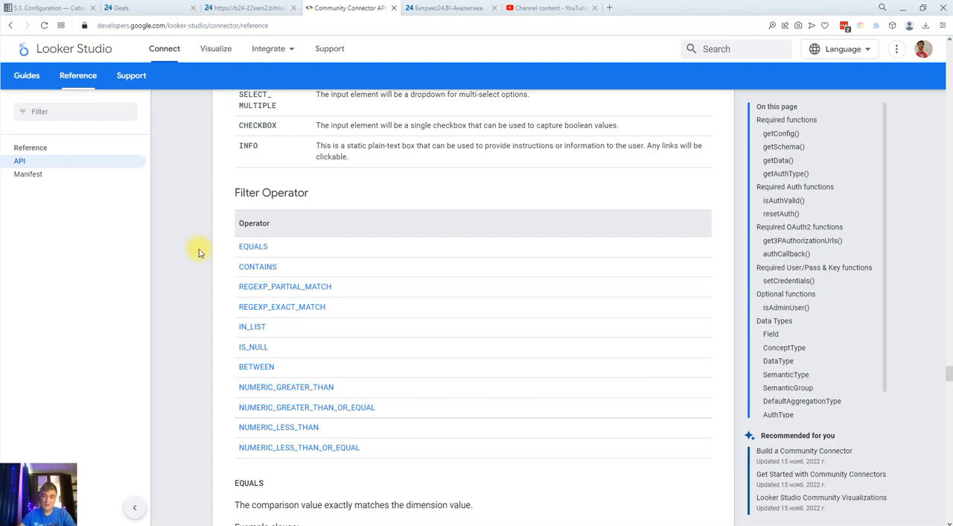
{"action": "left_click_drag", "start_coordinate": [192, 238], "coordinate": [396, 446]}
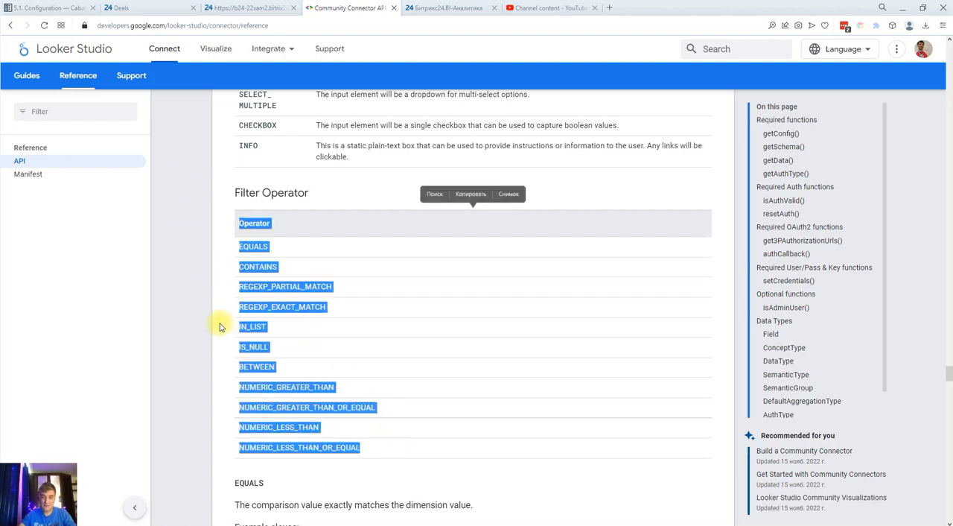
{"action": "left_click", "coordinate": [178, 332]}
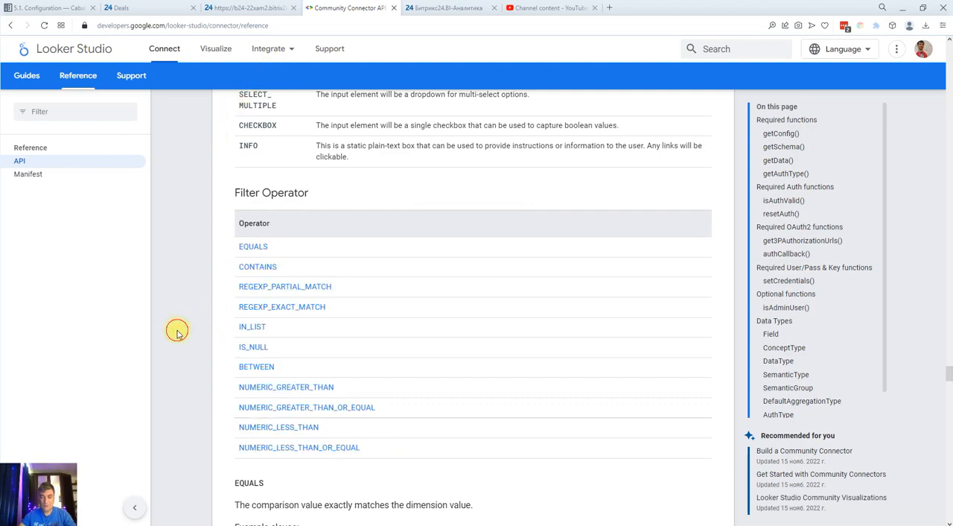
{"action": "left_click_drag", "start_coordinate": [234, 267], "coordinate": [277, 274]}
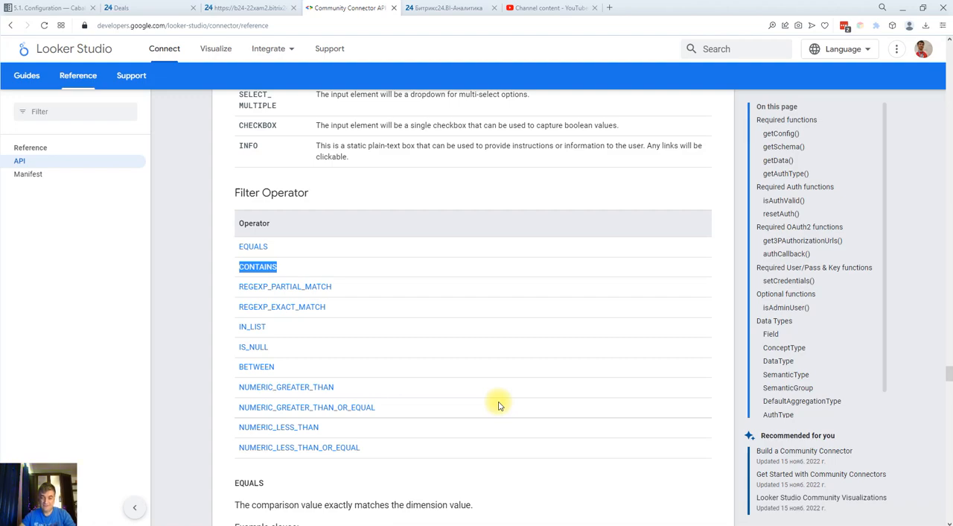
{"action": "left_click", "coordinate": [278, 9]}
{"action": "left_click", "coordinate": [42, 28]}
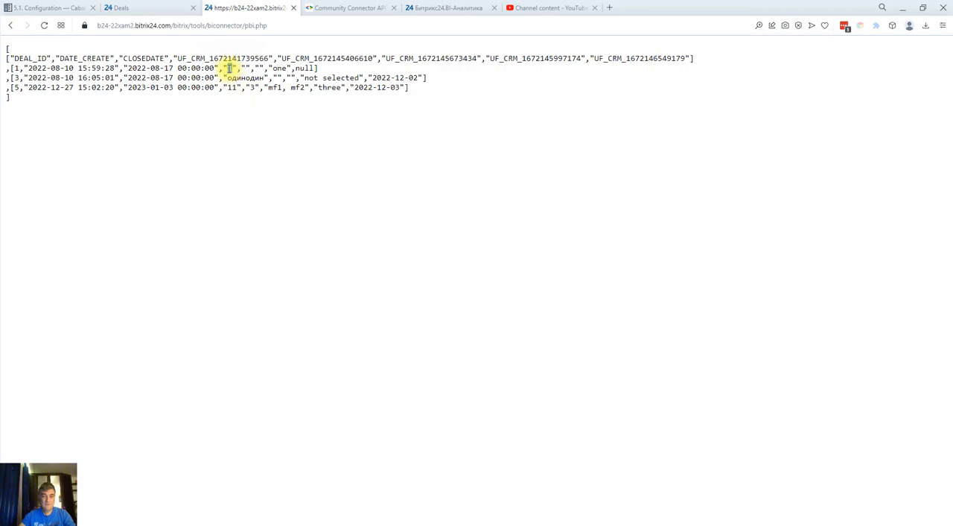
{"action": "left_click_drag", "start_coordinate": [233, 87], "coordinate": [238, 88]}
{"action": "left_click", "coordinate": [229, 88]}
{"action": "left_click", "coordinate": [267, 164]}
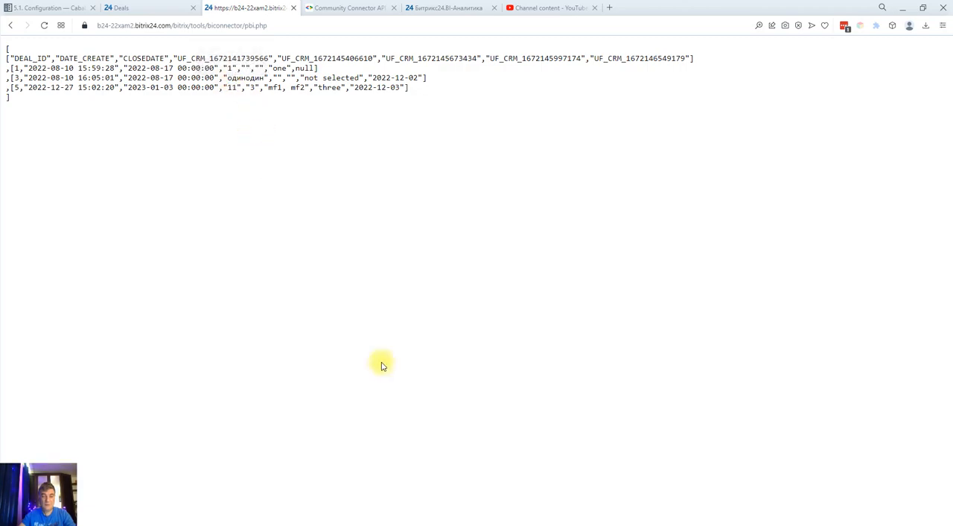
Switch to Postman and set the dimension filter's operator to CONTAINS and its values to ["1"]
{"action": "left_click", "coordinate": [471, 523]}
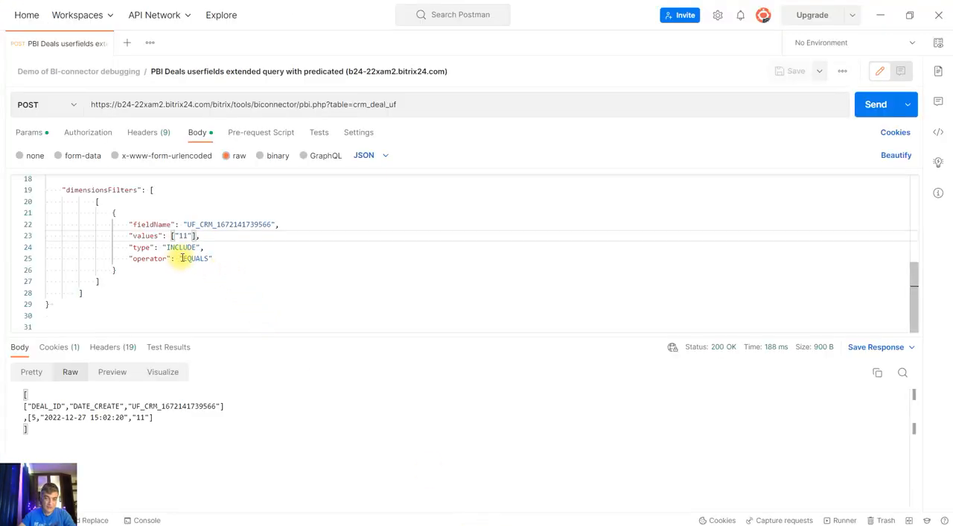
{"action": "left_click_drag", "start_coordinate": [181, 258], "coordinate": [206, 259]}
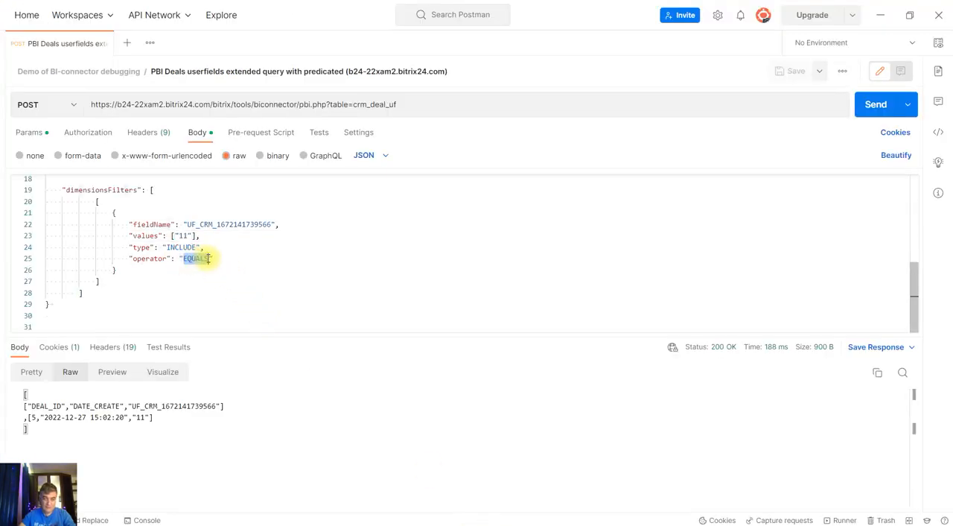
{"action": "type", "text": "CONTAINS"}
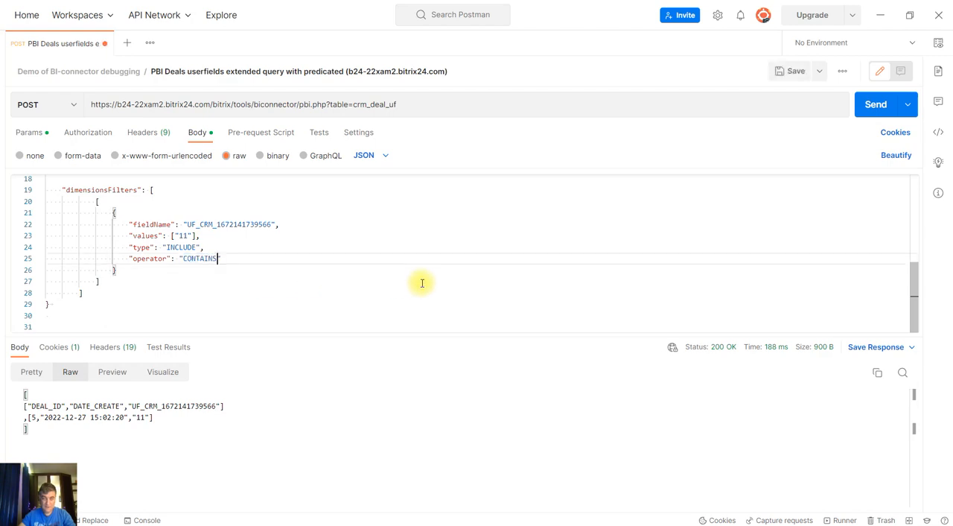
{"action": "left_click", "coordinate": [189, 235]}
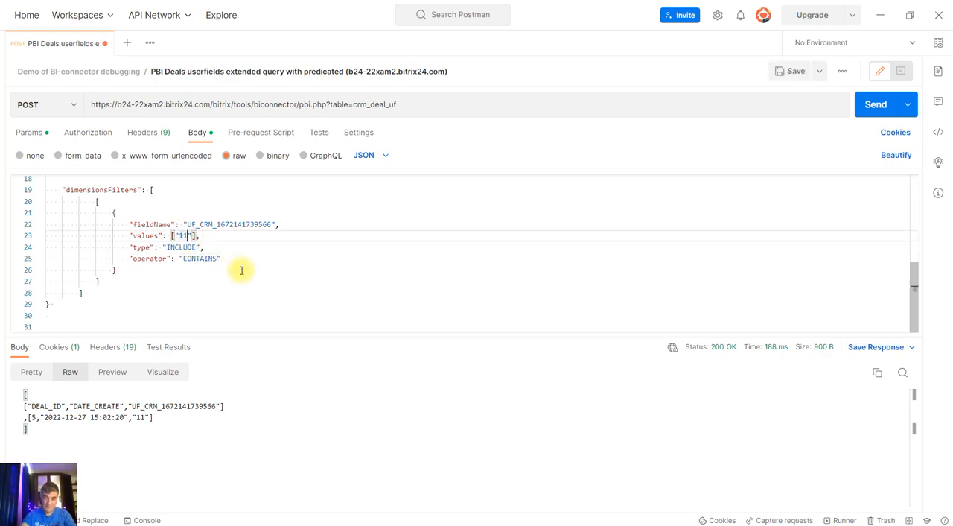
{"action": "key", "text": "BackSpace"}
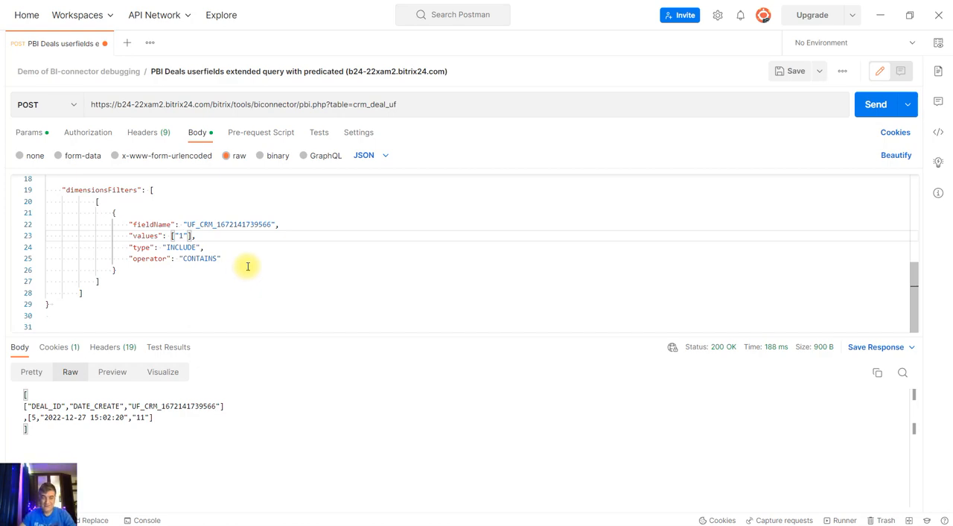
Save and send the CONTAINS filter request, and examine the deal rows in the response
{"action": "left_click", "coordinate": [871, 105]}
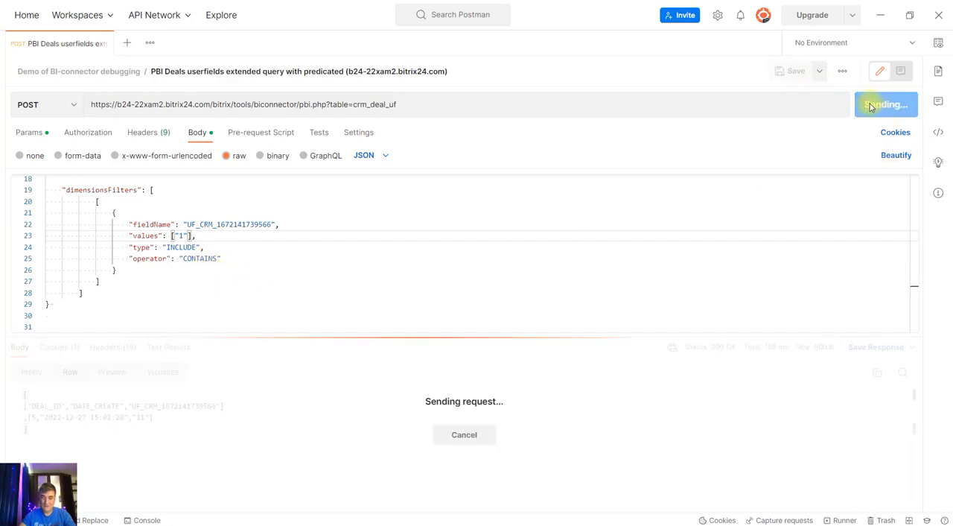
{"action": "left_click", "coordinate": [153, 429]}
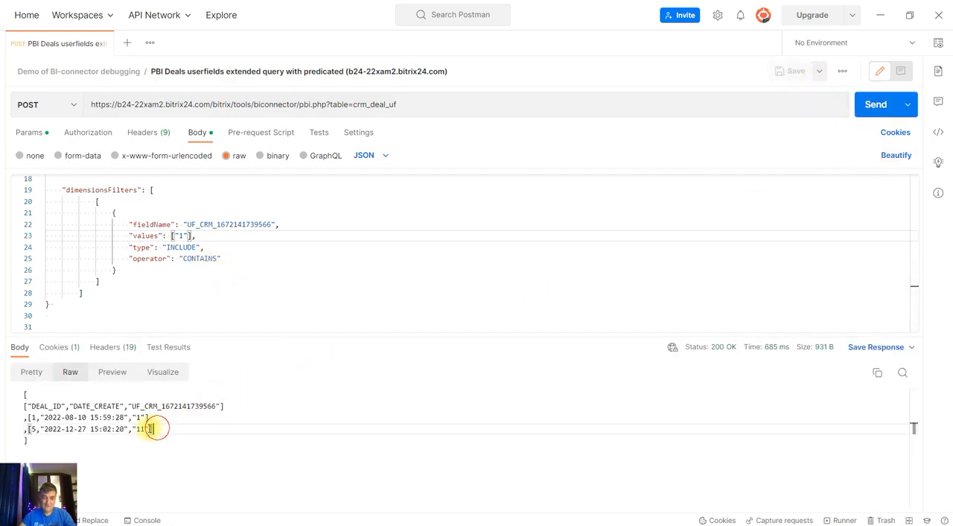
{"action": "left_click_drag", "start_coordinate": [153, 429], "coordinate": [28, 418]}
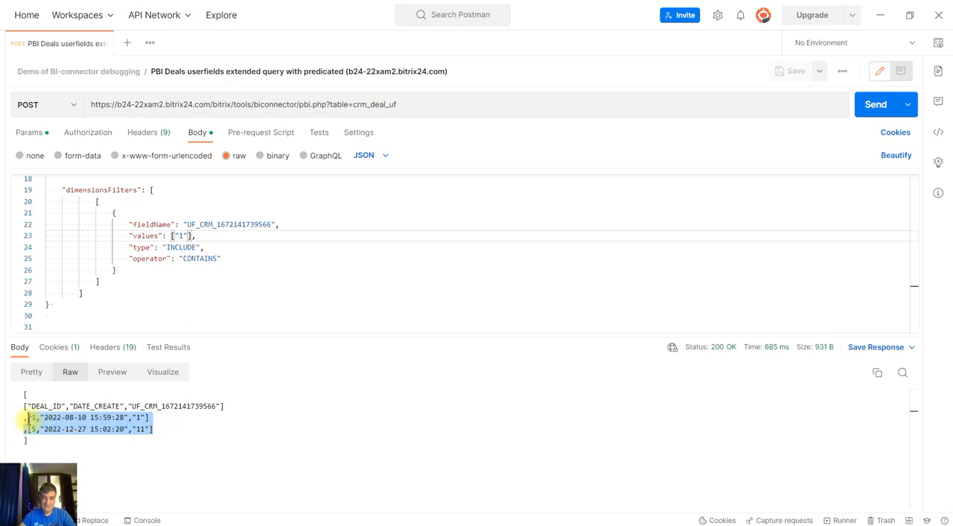
{"action": "left_click", "coordinate": [138, 421]}
{"action": "left_click", "coordinate": [150, 428]}
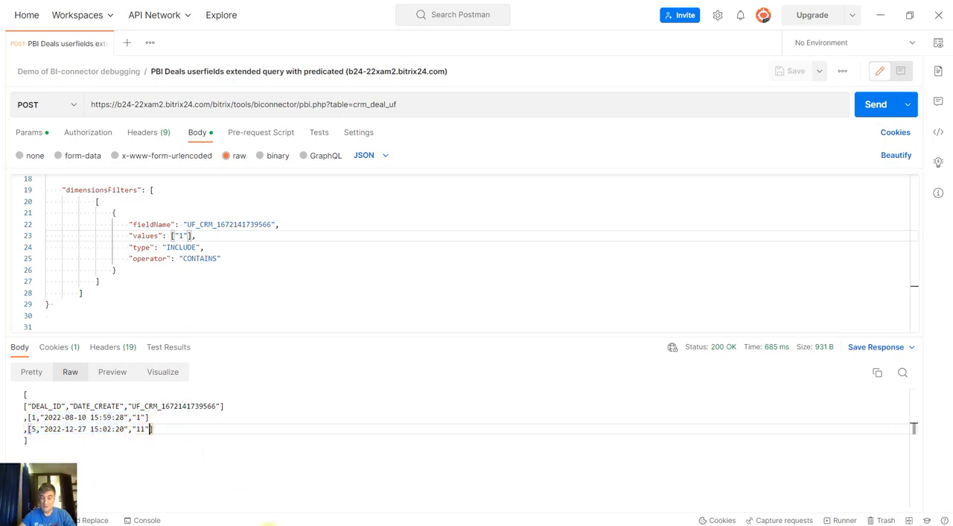
Switch to the browser's Bitrix24 deals list and set Deal one's my_str_field to "one", saving and closing the deal
{"action": "left_click", "coordinate": [256, 511]}
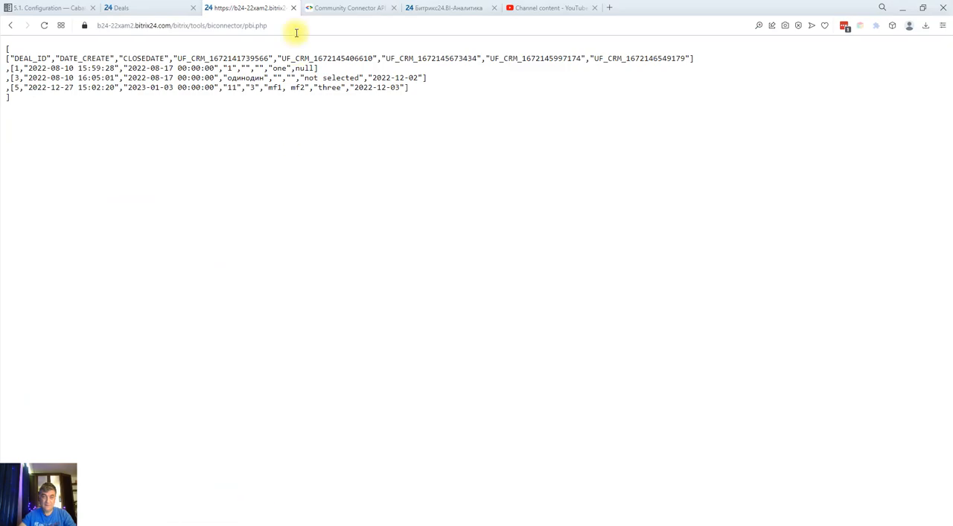
{"action": "left_click", "coordinate": [138, 11]}
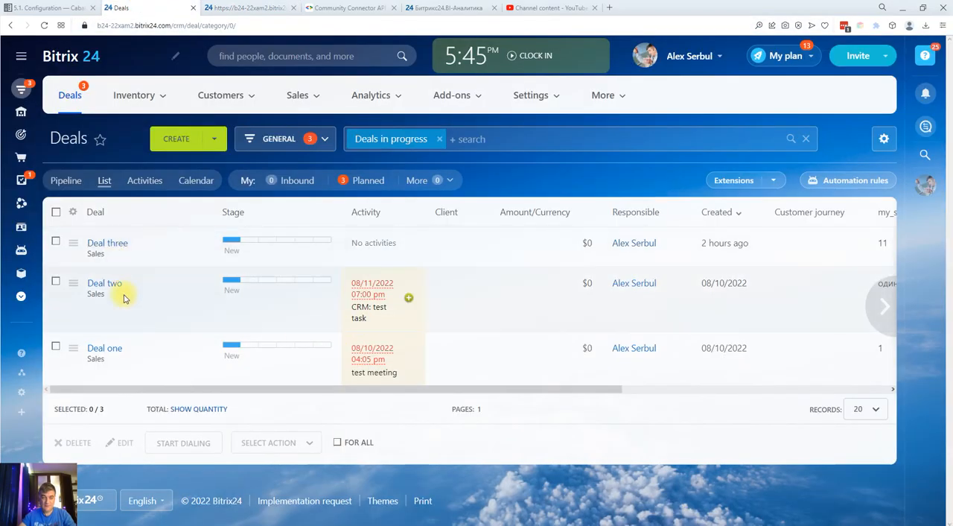
{"action": "left_click", "coordinate": [113, 348]}
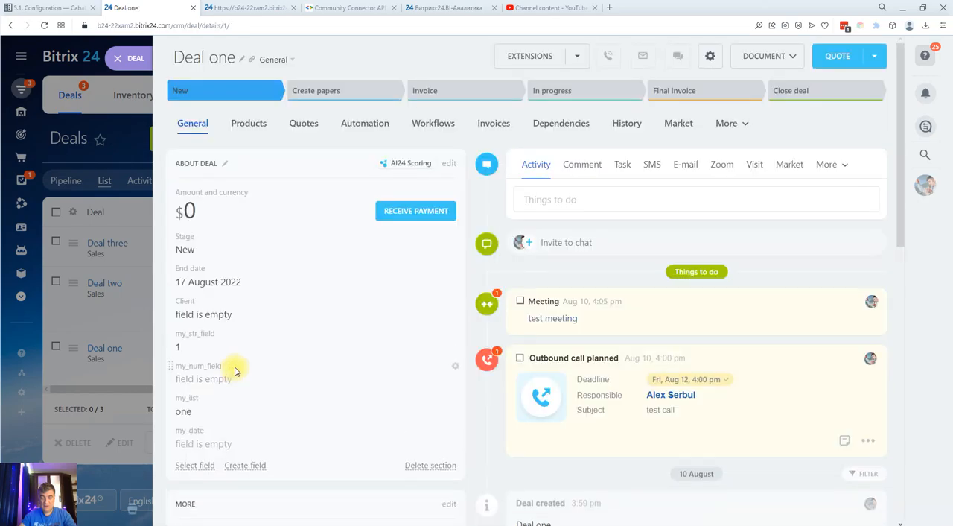
{"action": "left_click", "coordinate": [195, 346]}
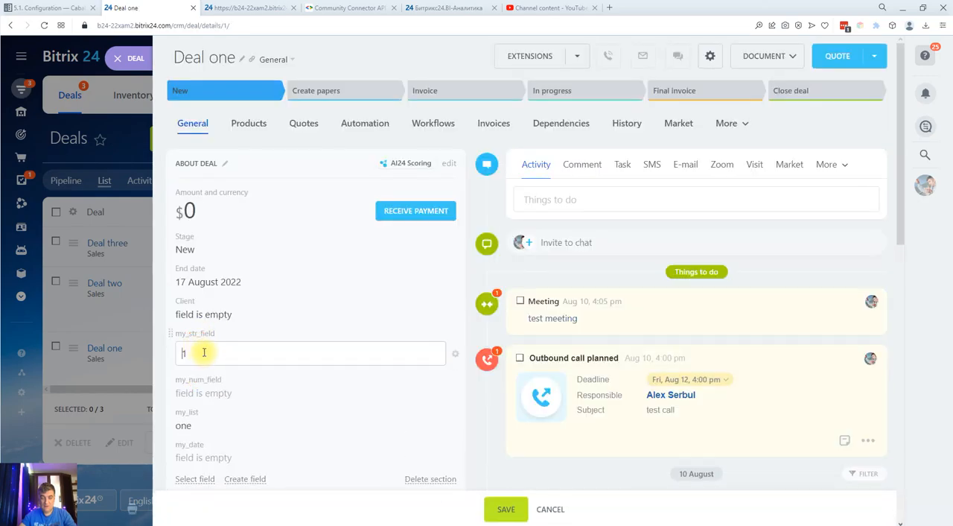
{"action": "left_click_drag", "start_coordinate": [206, 353], "coordinate": [174, 357]}
{"action": "type", "text": "on"}
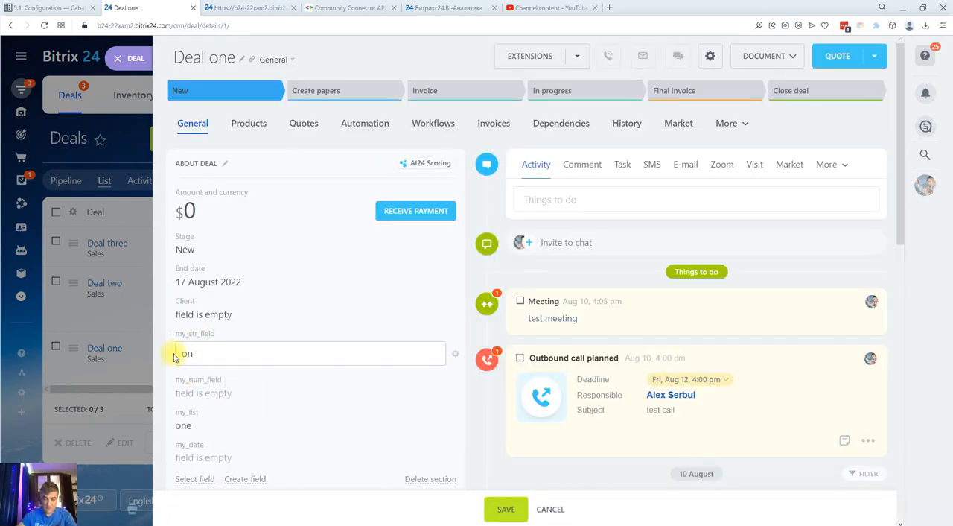
{"action": "type", "text": "e"}
{"action": "left_click", "coordinate": [512, 510]}
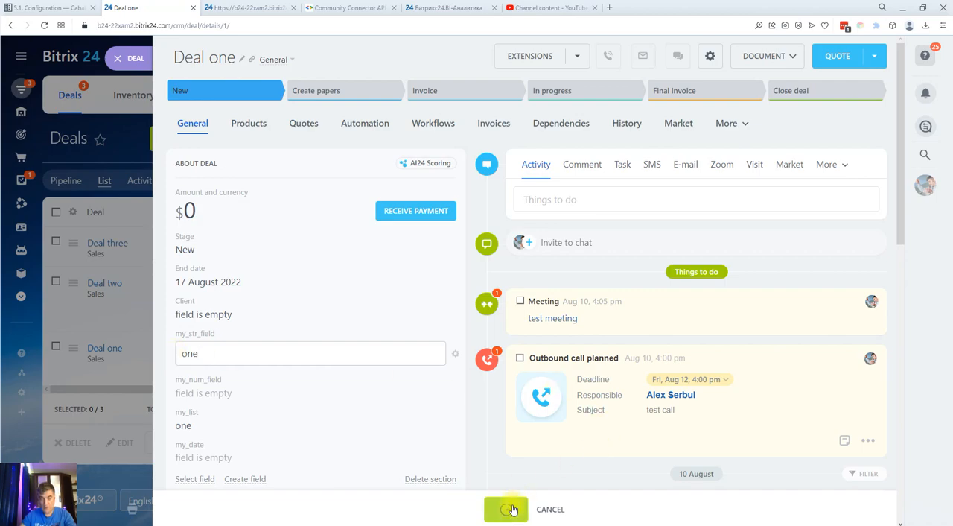
{"action": "left_click", "coordinate": [119, 58]}
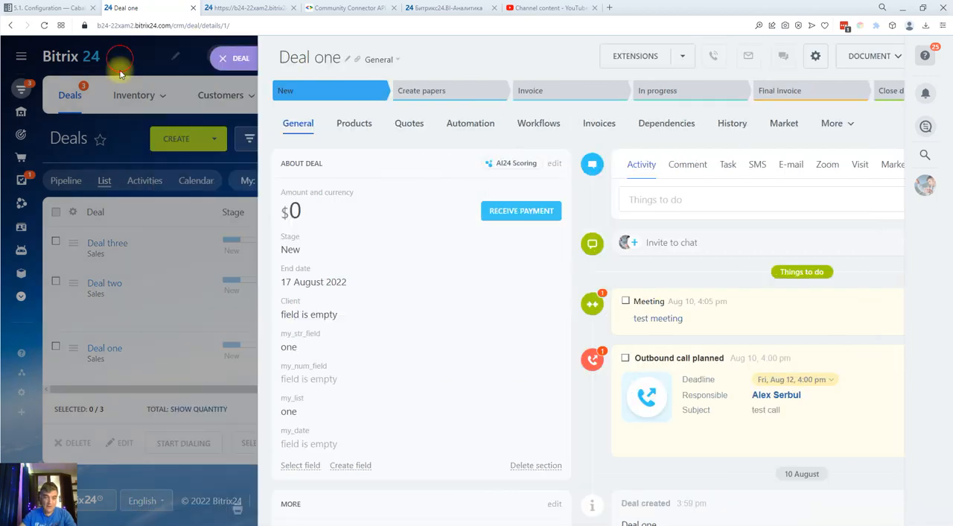
Set Deal two's my_str_field to "oneone", then save and close the deal
{"action": "left_click", "coordinate": [111, 284]}
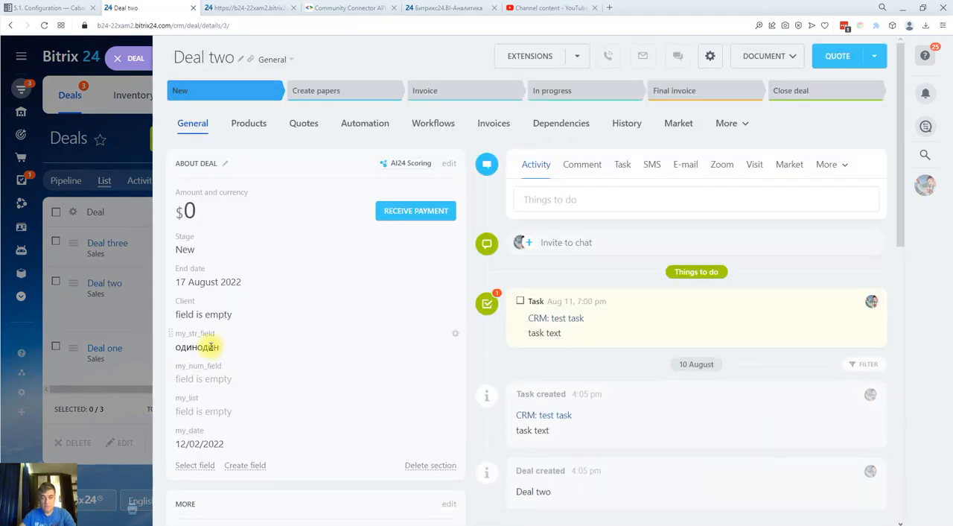
{"action": "left_click", "coordinate": [230, 349]}
{"action": "left_click_drag", "start_coordinate": [231, 353], "coordinate": [157, 360]}
{"action": "type", "text": "oneone"}
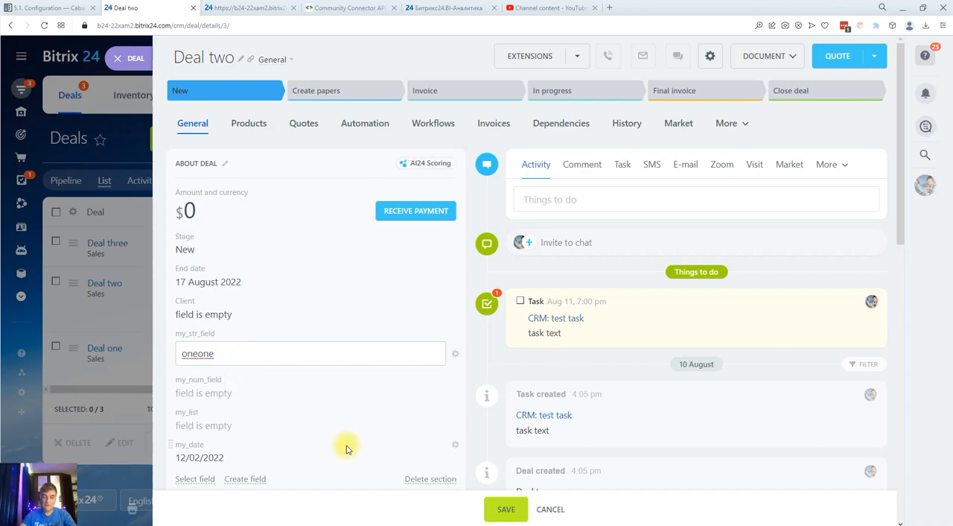
{"action": "left_click", "coordinate": [511, 509]}
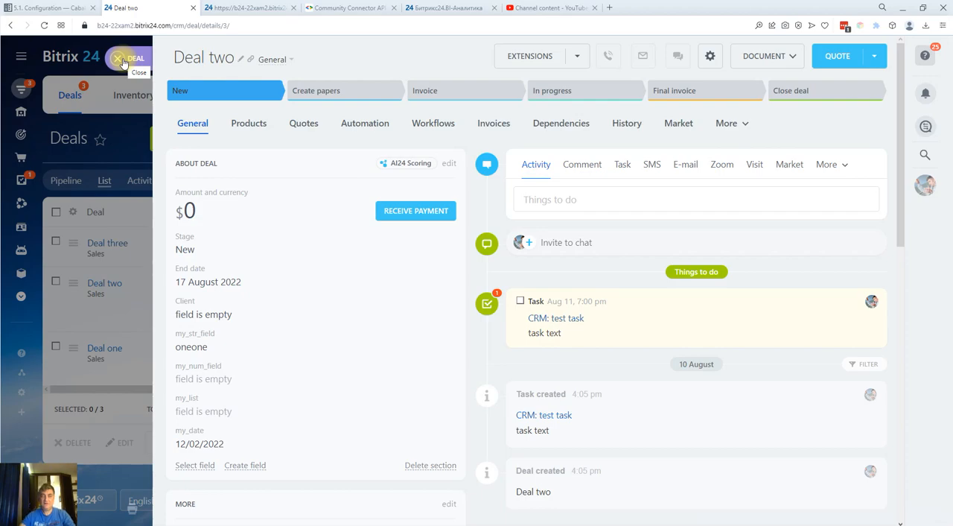
{"action": "left_click", "coordinate": [123, 59]}
Set Deal three's my_str_field to "three", then save and close the deal
{"action": "left_click", "coordinate": [117, 247]}
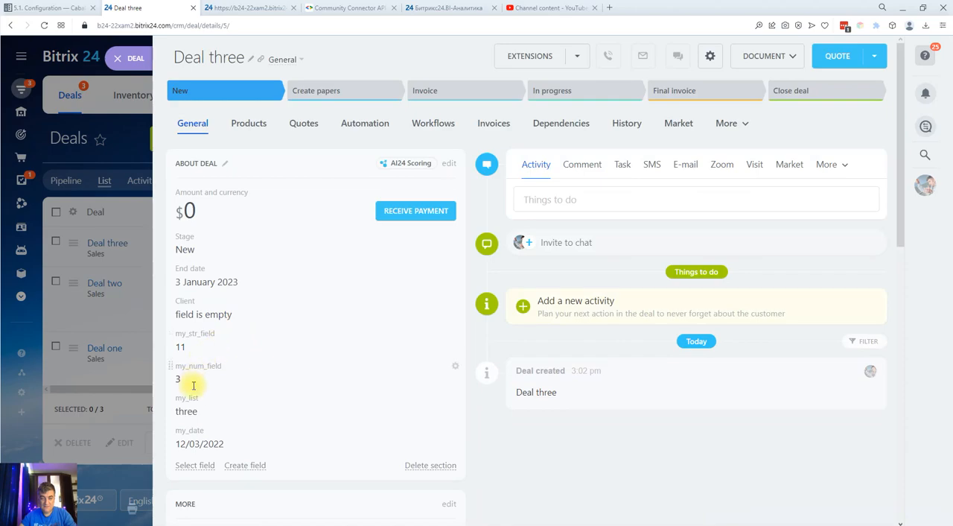
{"action": "left_click", "coordinate": [182, 349]}
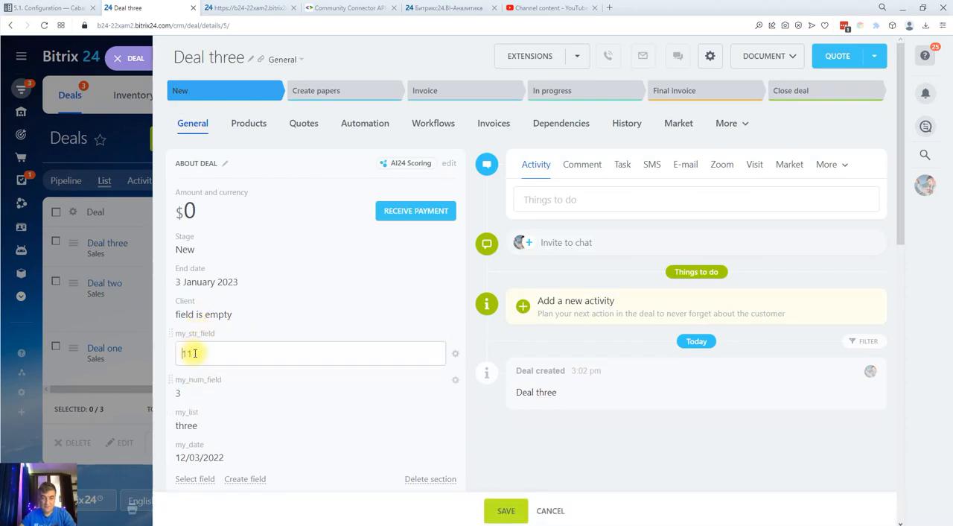
{"action": "left_click_drag", "start_coordinate": [205, 351], "coordinate": [163, 356]}
{"action": "type", "text": "three"}
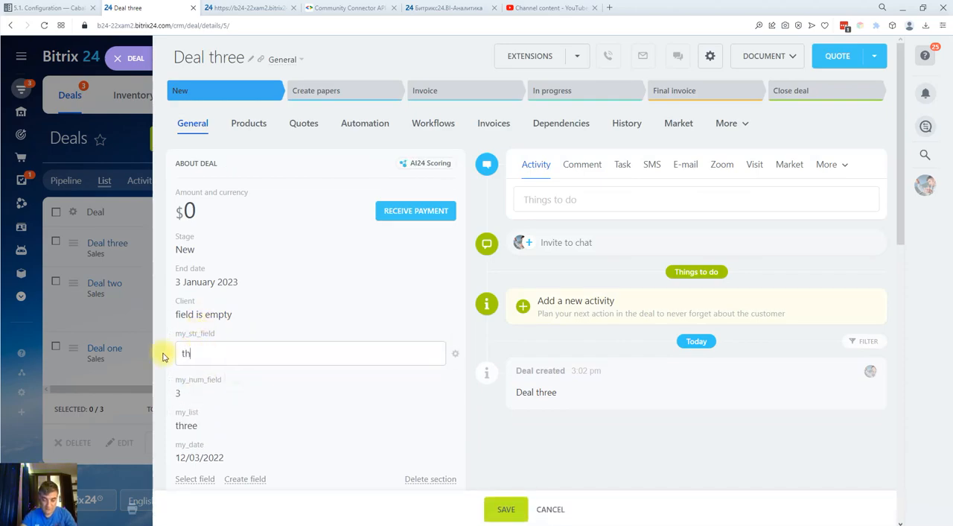
{"action": "left_click", "coordinate": [511, 511]}
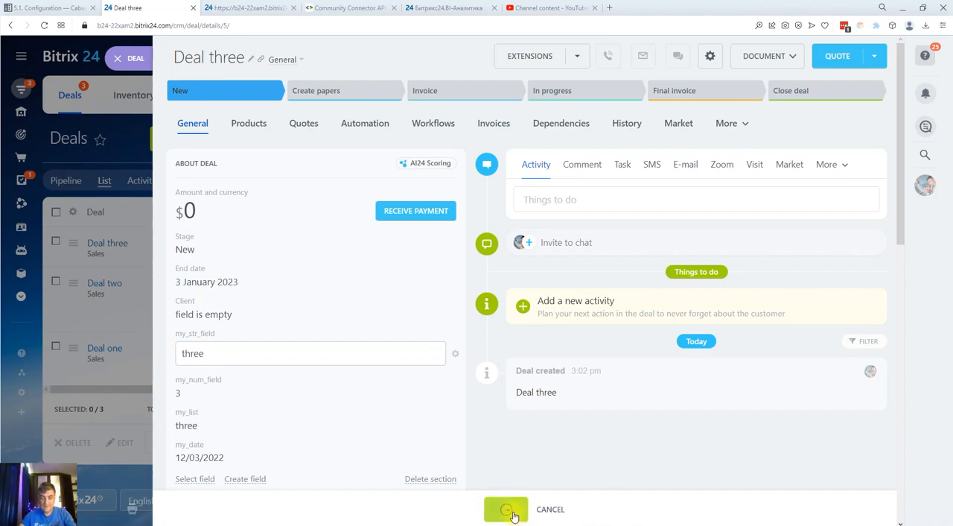
{"action": "left_click", "coordinate": [117, 58]}
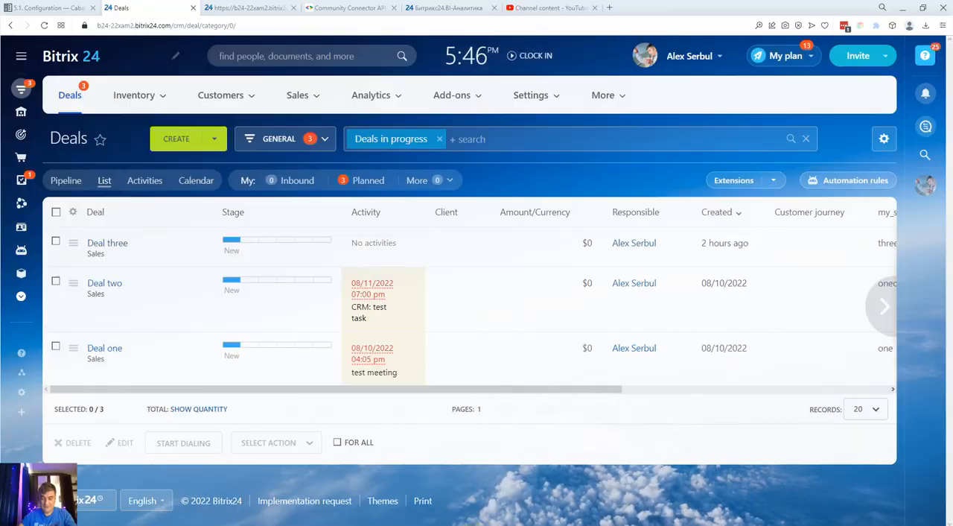
Switch to Postman and set the CONTAINS filter's values to ["on"] in the request body
{"action": "key", "text": "alt+Tab"}
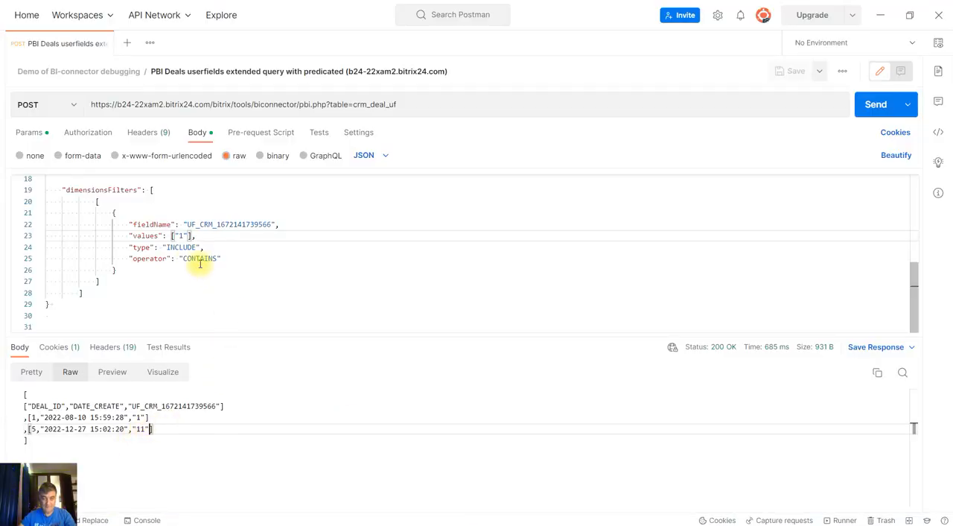
{"action": "left_click", "coordinate": [182, 235]}
{"action": "key", "text": "BackSpace"}
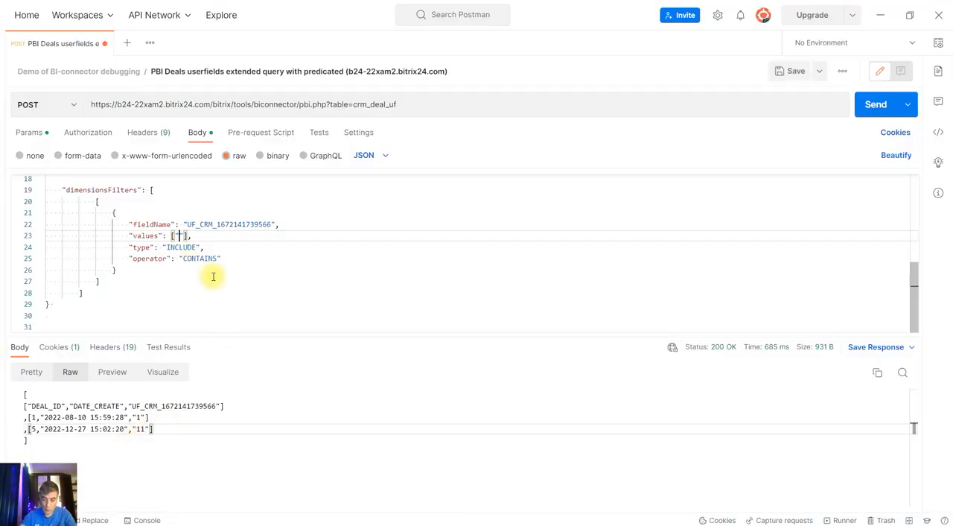
{"action": "type", "text": "on"}
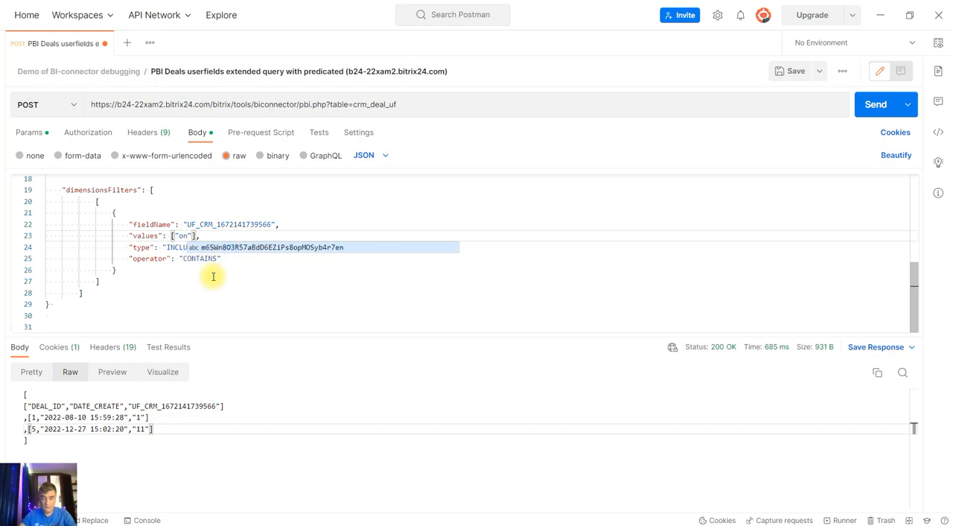
{"action": "left_click", "coordinate": [215, 235]}
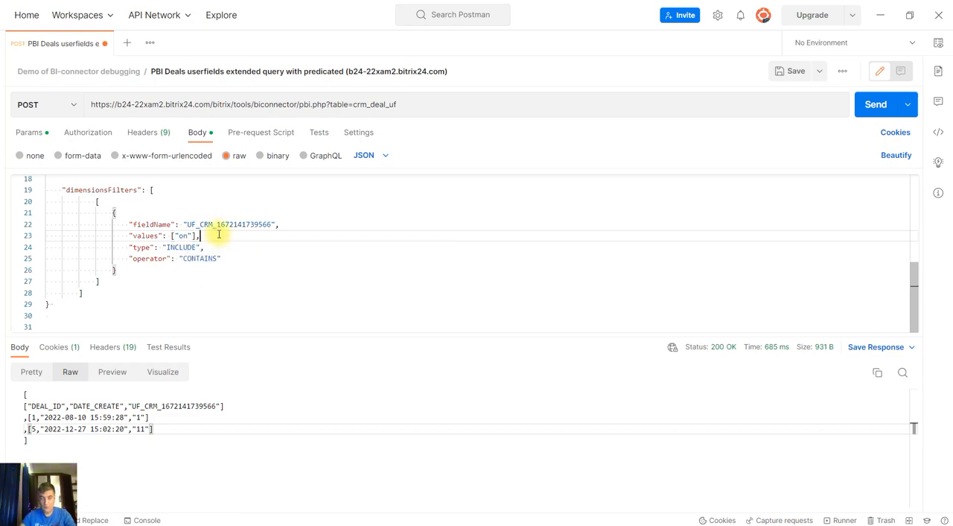
Save and send the request with the "on" filter, and examine the returned deal rows
{"action": "left_click", "coordinate": [794, 75]}
{"action": "left_click", "coordinate": [875, 106]}
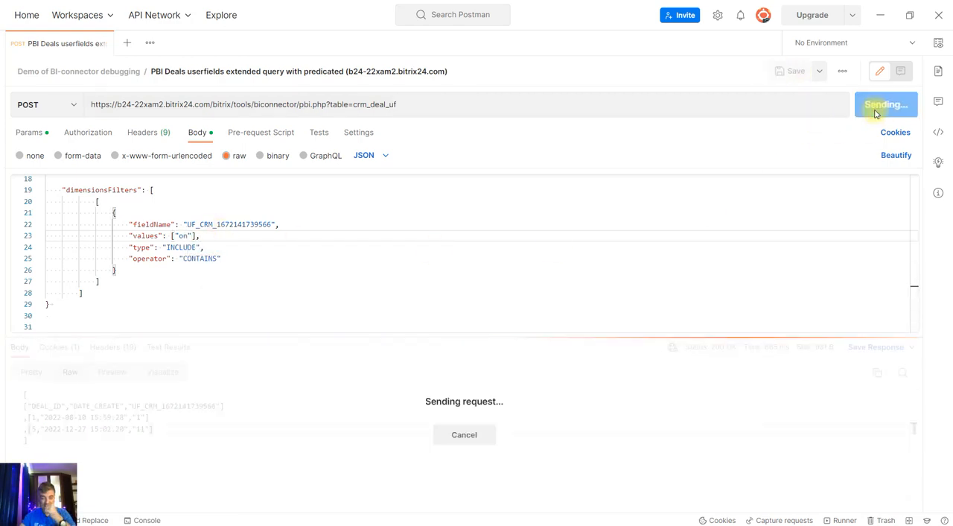
{"action": "left_click_drag", "start_coordinate": [170, 430], "coordinate": [66, 417]}
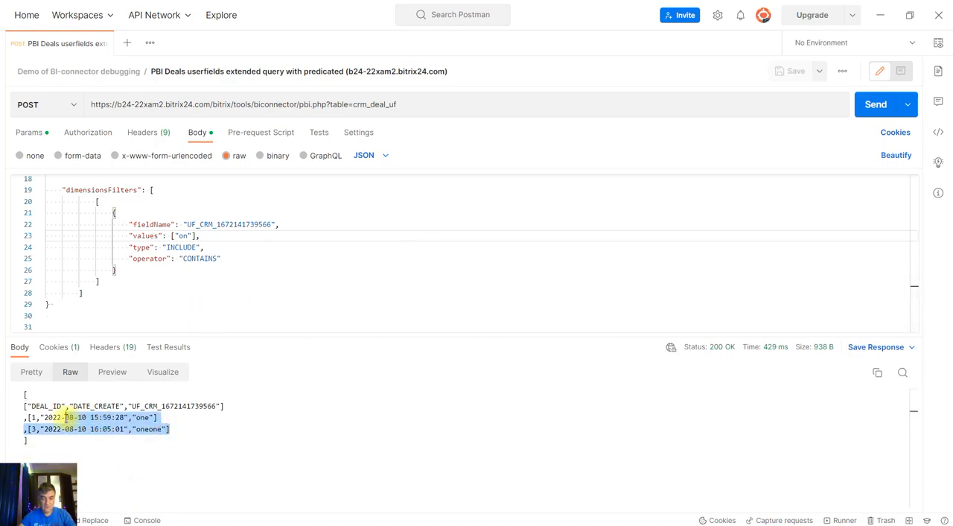
{"action": "left_click", "coordinate": [182, 429]}
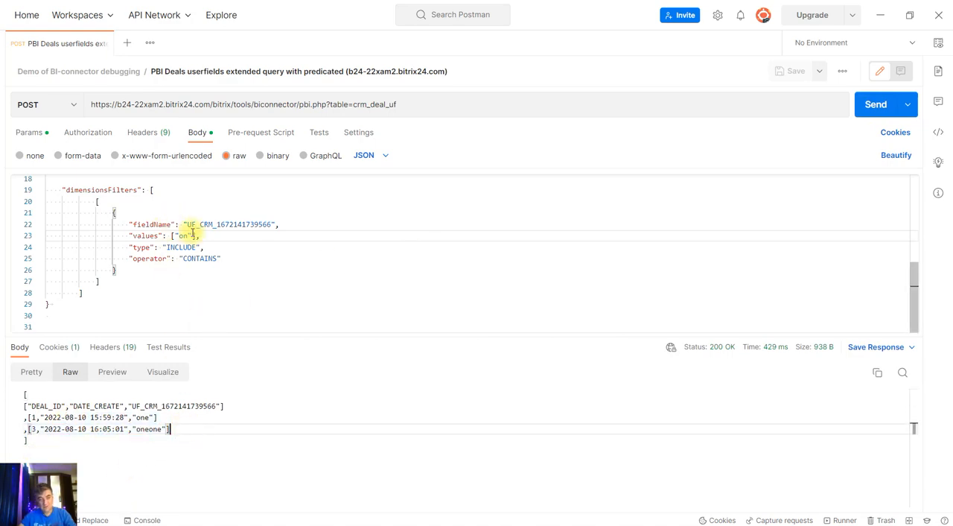
Change the CONTAINS filter's values to ["tw"], and save and send the request
{"action": "double_click", "coordinate": [187, 235]}
{"action": "key", "text": "BackSpace"}
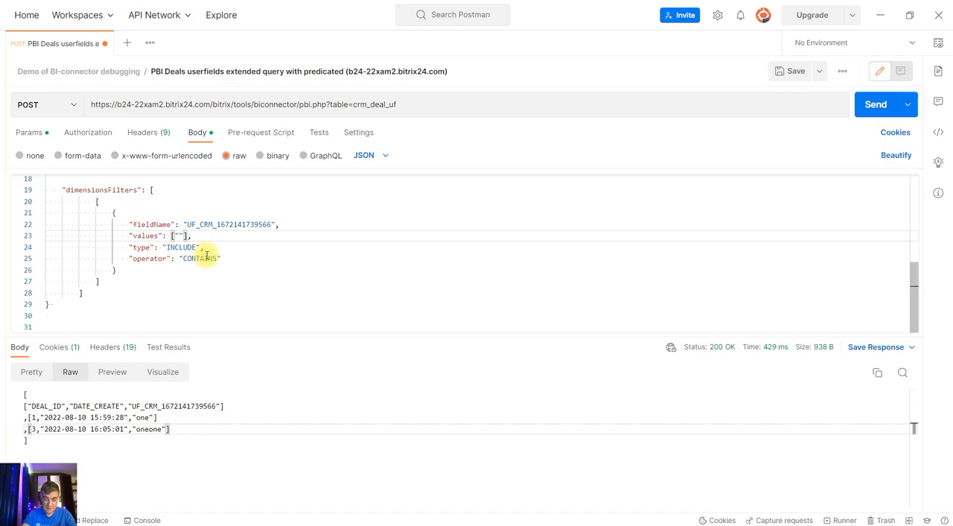
{"action": "type", "text": "tw"}
{"action": "left_click", "coordinate": [774, 71]}
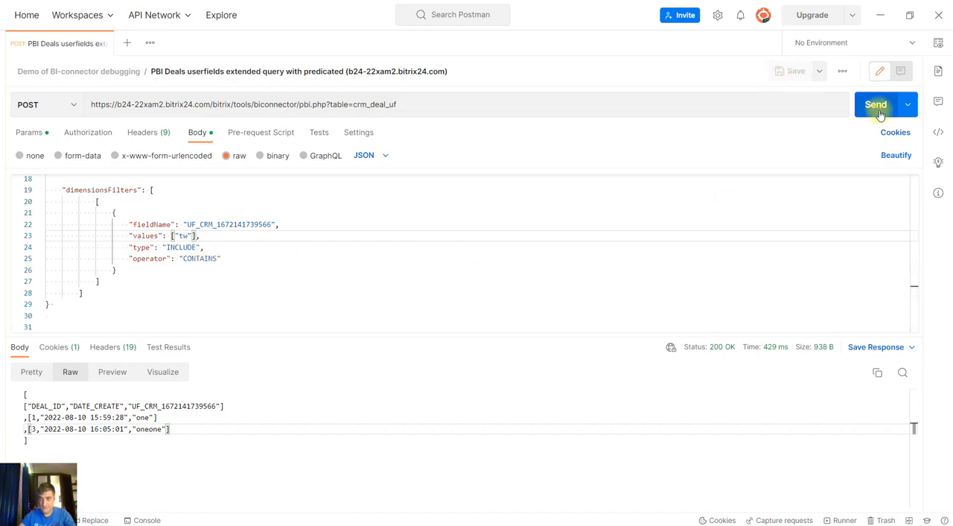
{"action": "left_click", "coordinate": [878, 105]}
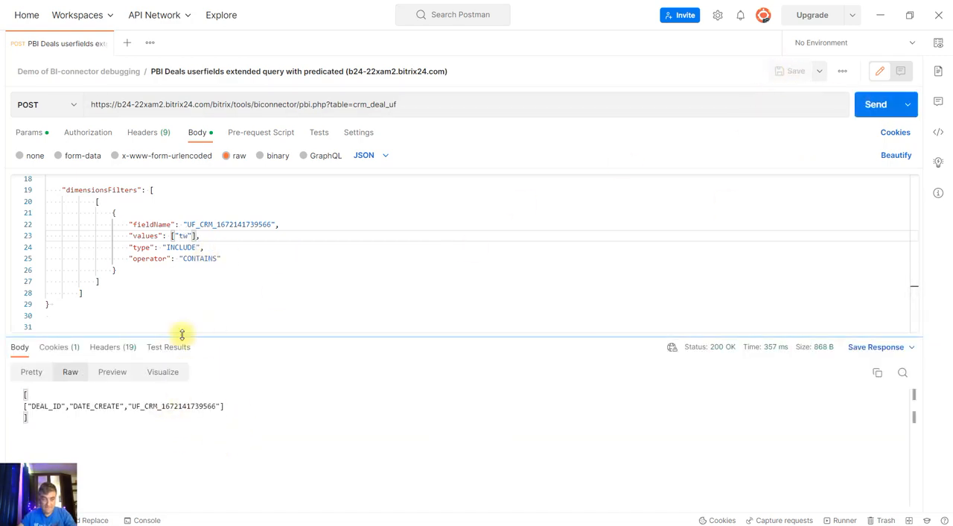
Change the CONTAINS filter's values to ["th"], save and send the request, and examine the returned rows
{"action": "left_click", "coordinate": [184, 236]}
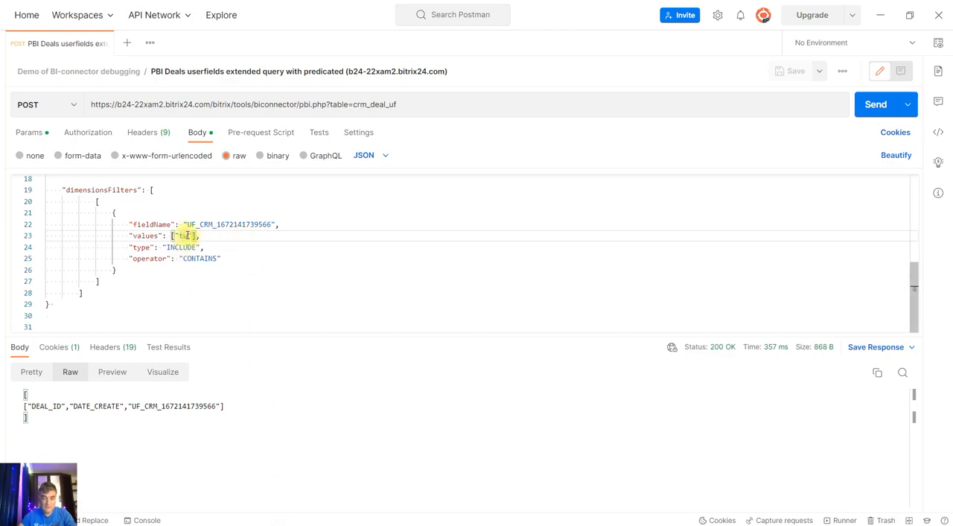
{"action": "key", "text": "BackSpace"}
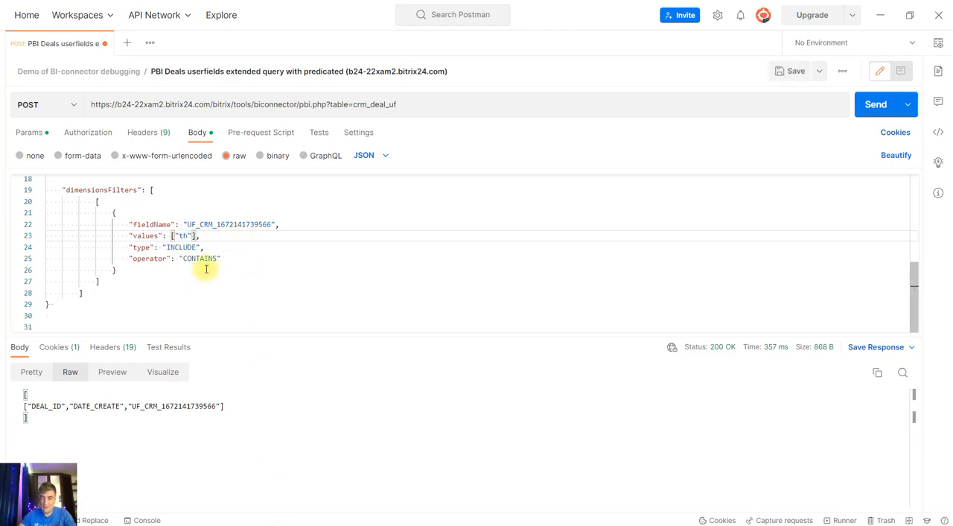
{"action": "type", "text": "h"}
{"action": "left_click", "coordinate": [792, 71]}
{"action": "left_click", "coordinate": [867, 105]}
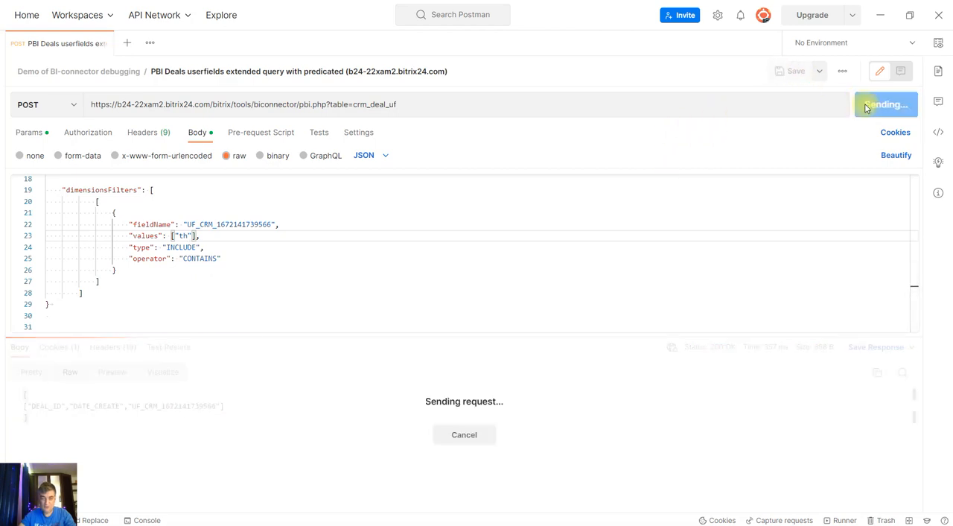
{"action": "left_click_drag", "start_coordinate": [167, 418], "coordinate": [39, 410]}
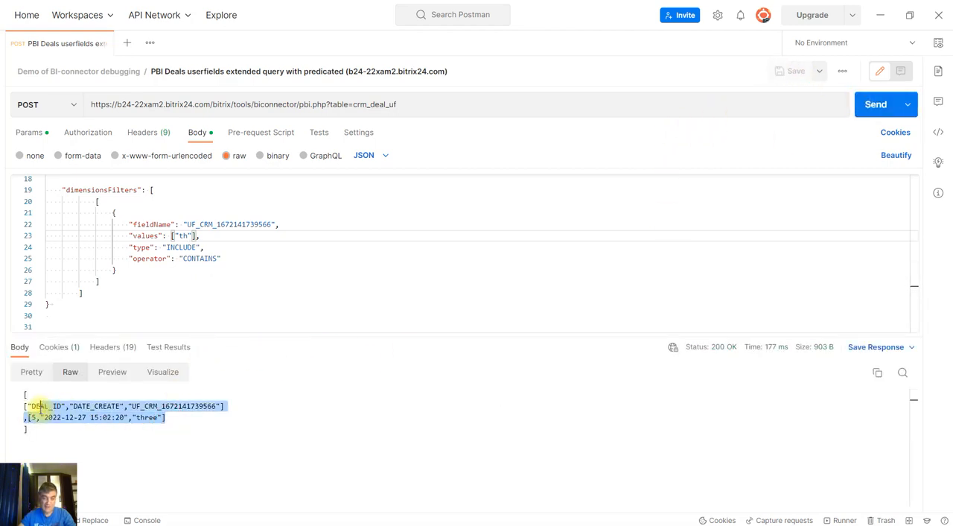
{"action": "left_click", "coordinate": [185, 445]}
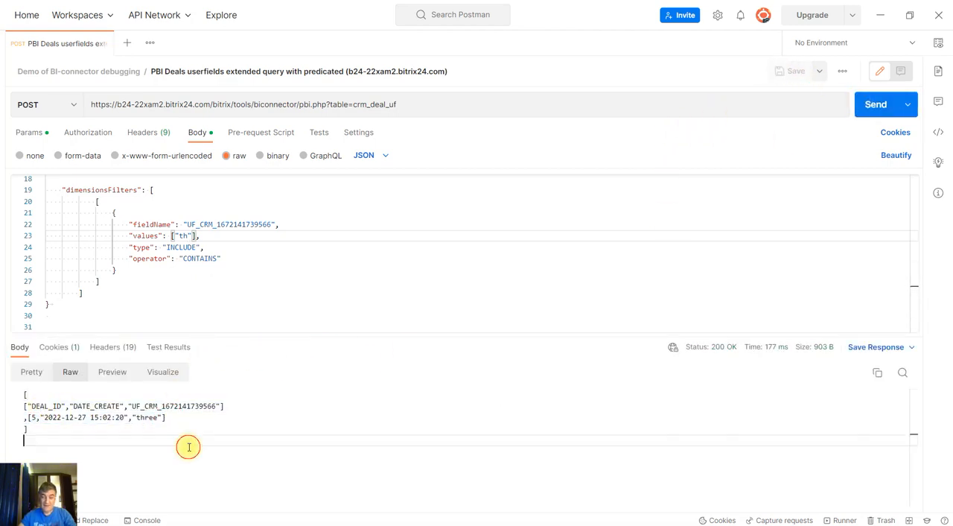
Append &explain to the request URL and send it to examine the generated SQL query and its execution plan
{"action": "left_click", "coordinate": [462, 106]}
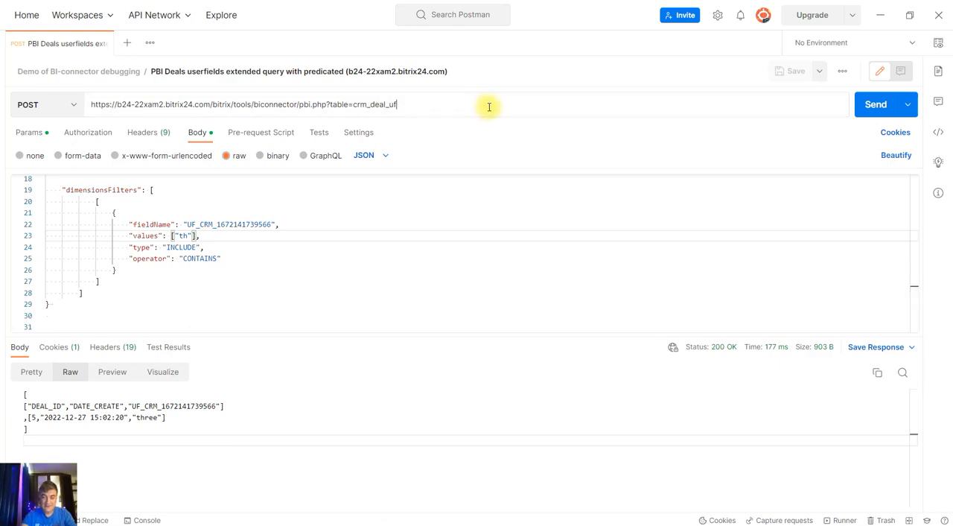
{"action": "type", "text": "&explain"}
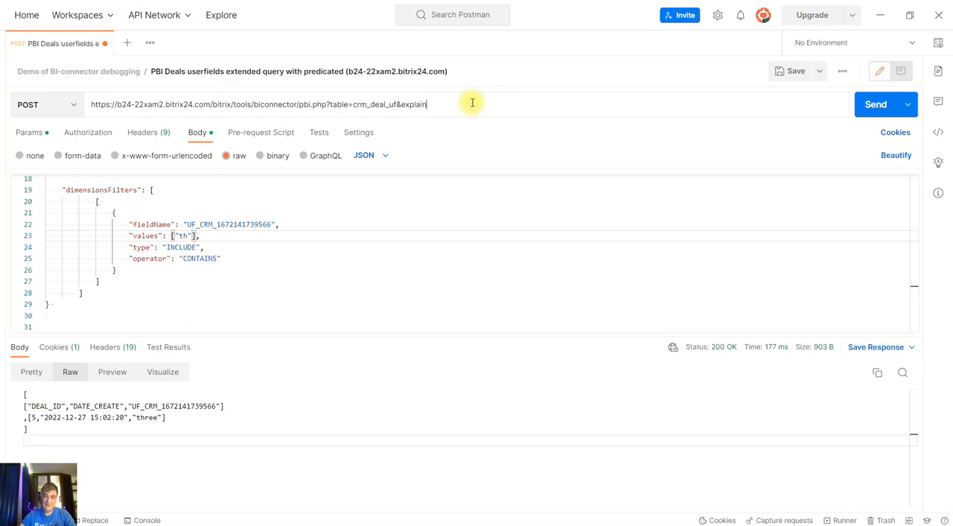
{"action": "left_click", "coordinate": [871, 105]}
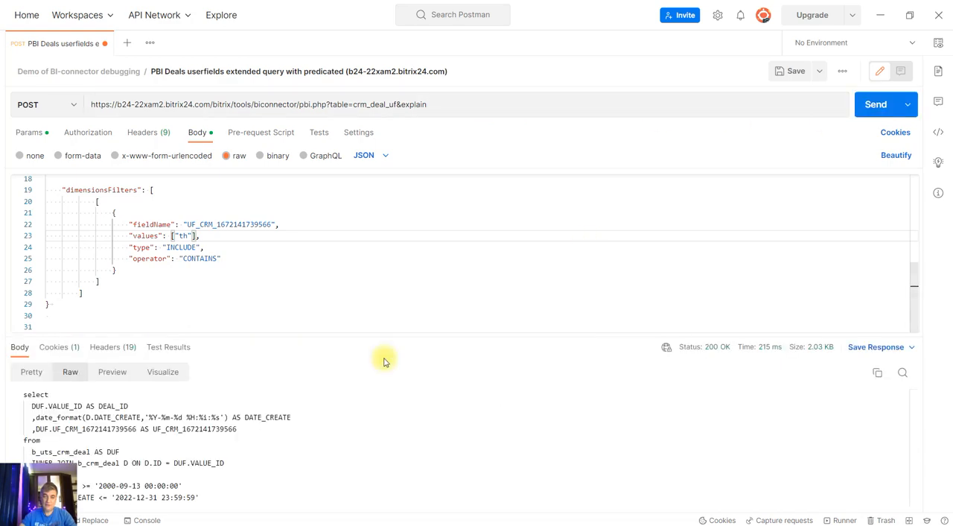
{"action": "left_click_drag", "start_coordinate": [400, 333], "coordinate": [398, 266]}
{"action": "scroll", "coordinate": [303, 409], "scroll_direction": "down", "scroll_amount": 2}
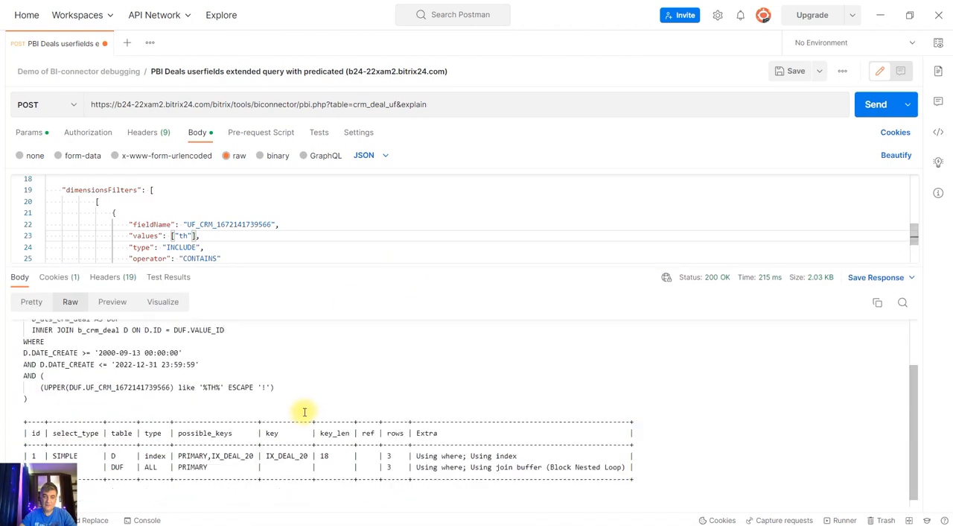
{"action": "scroll", "coordinate": [302, 409], "scroll_direction": "up", "scroll_amount": 2}
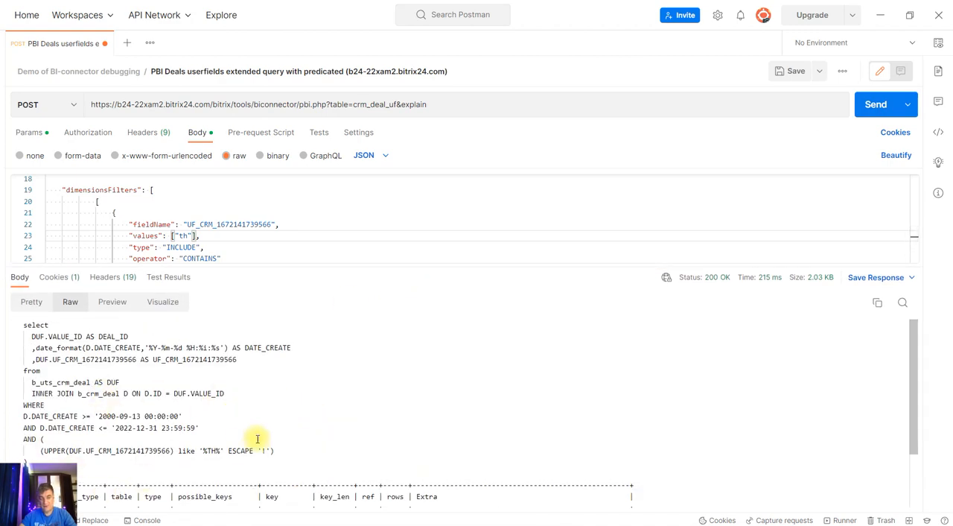
Examine the LIKE condition and its '%TH%' pattern in the WHERE clause of the generated SQL query
{"action": "left_click_drag", "start_coordinate": [40, 451], "coordinate": [277, 452]}
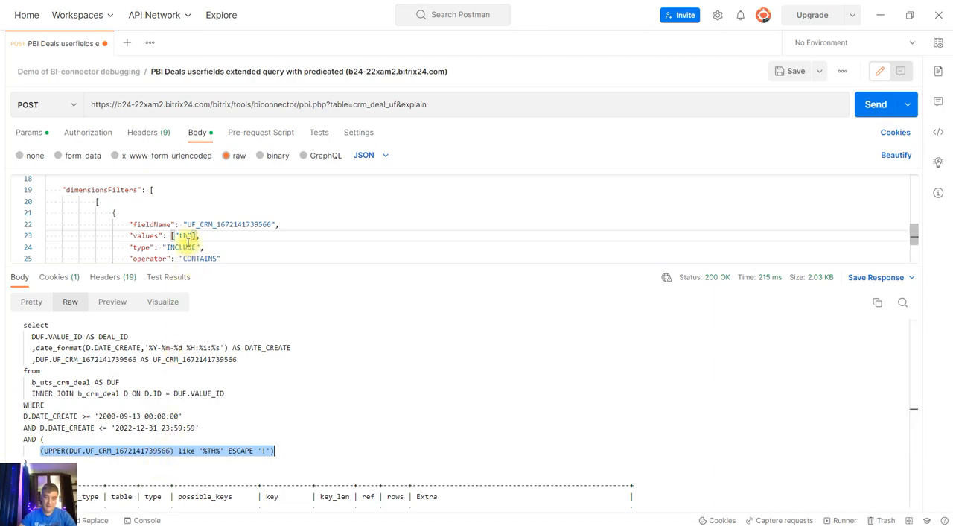
{"action": "left_click", "coordinate": [202, 451]}
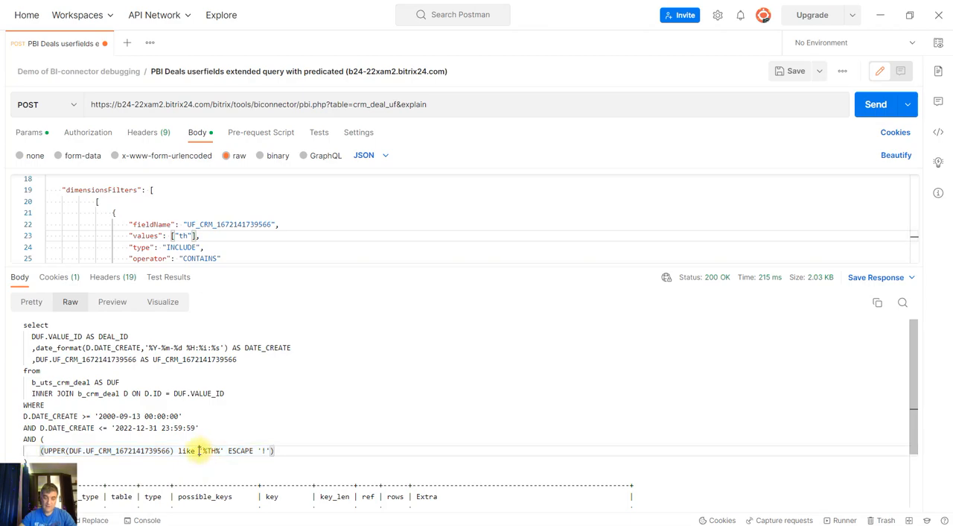
{"action": "double_click", "coordinate": [212, 451]}
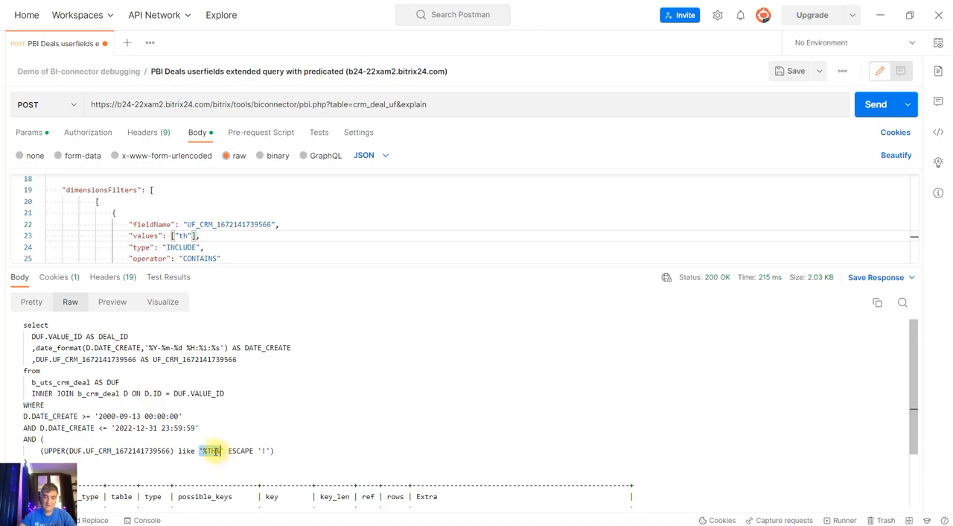
{"action": "left_click", "coordinate": [206, 451]}
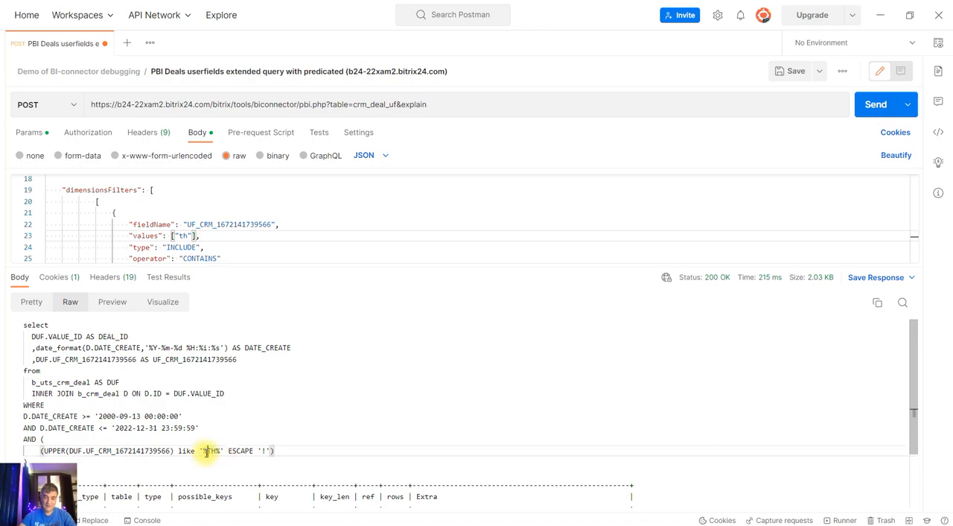
{"action": "left_click_drag", "start_coordinate": [203, 450], "coordinate": [207, 450]}
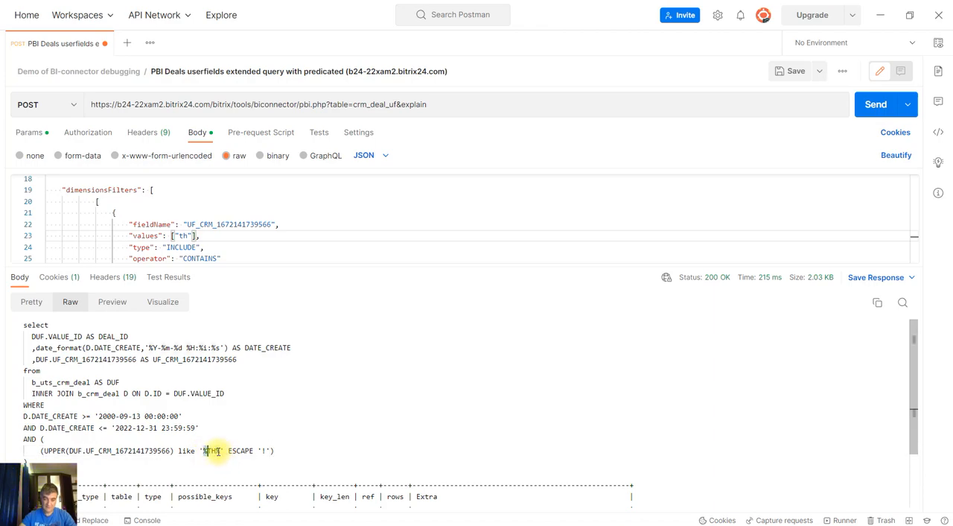
{"action": "left_click", "coordinate": [226, 450]}
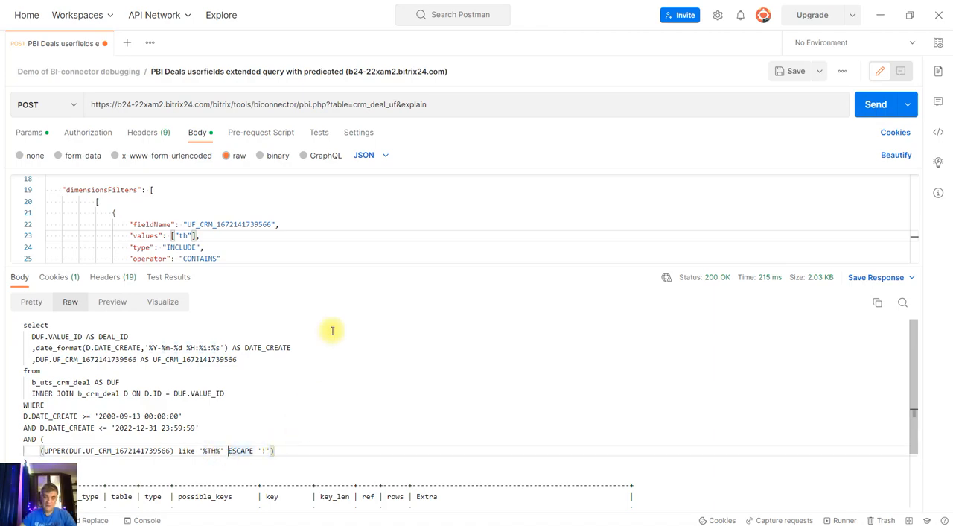
Examine the execution plan table below the SQL query, and enlarge the request body editor to show the whole filter
{"action": "scroll", "coordinate": [405, 431], "scroll_direction": "down", "scroll_amount": 2}
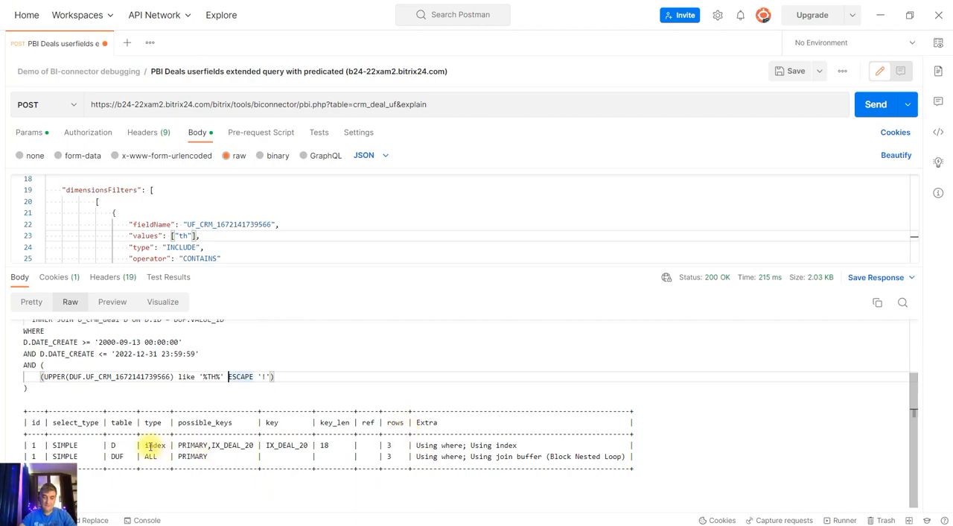
{"action": "left_click_drag", "start_coordinate": [628, 457], "coordinate": [32, 445]}
{"action": "left_click", "coordinate": [336, 397]}
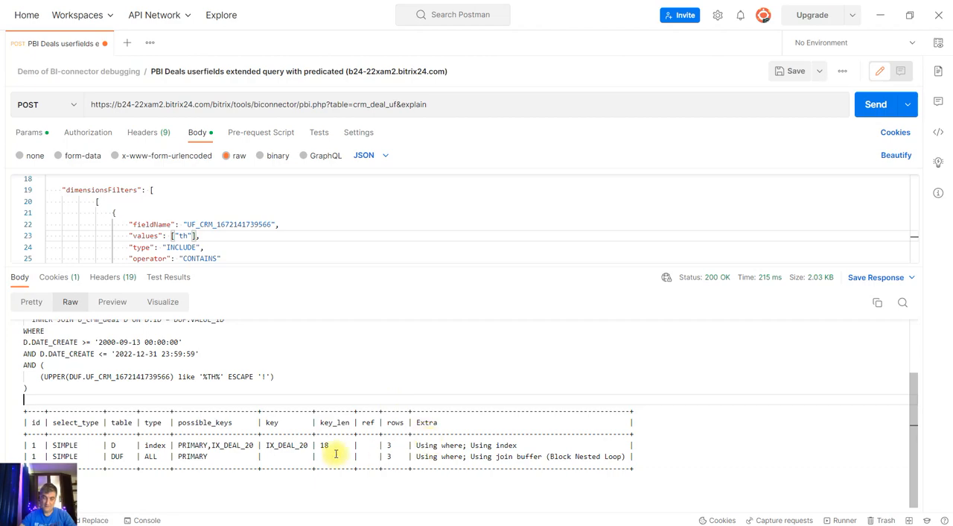
{"action": "scroll", "coordinate": [256, 451], "scroll_direction": "up", "scroll_amount": 2}
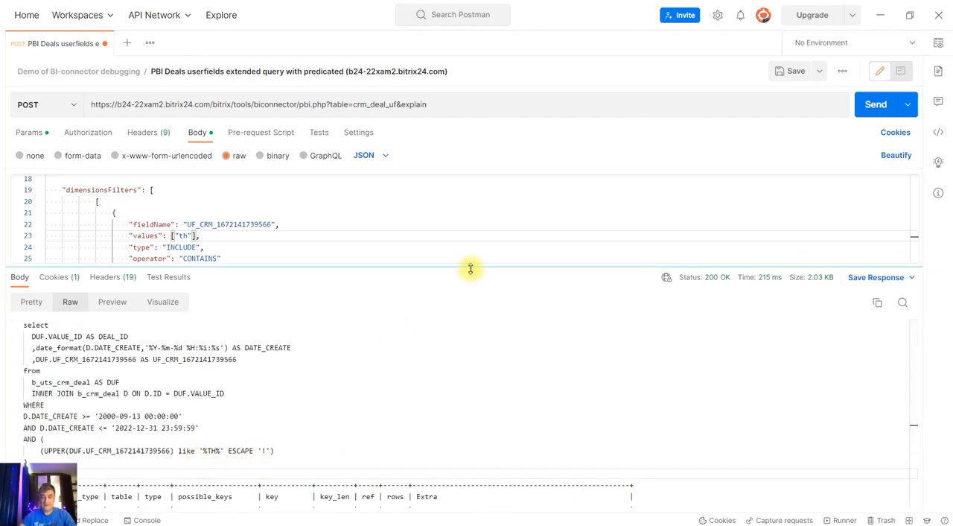
{"action": "left_click_drag", "start_coordinate": [470, 268], "coordinate": [470, 324]}
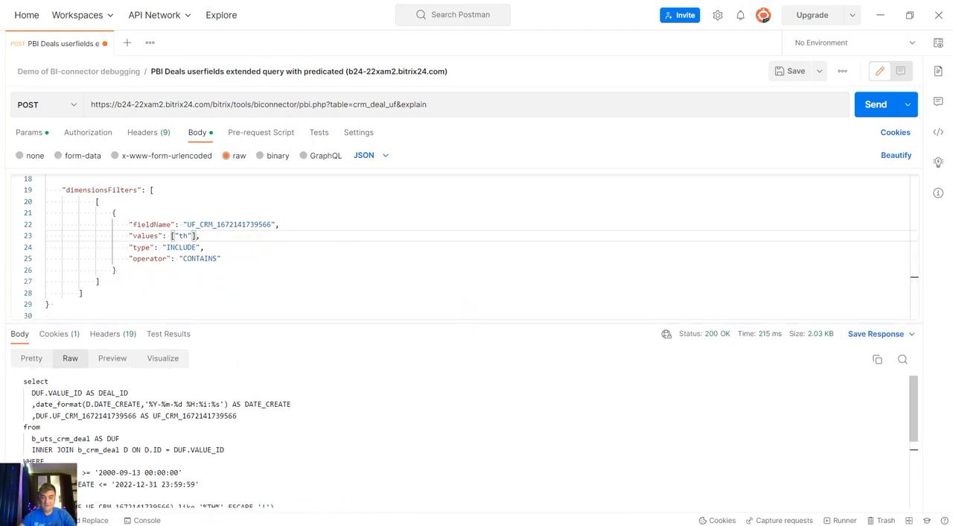
Switch to the Bitrix24 deals list in the browser, set Deal one's my_str_field to 1, and save the deal
{"action": "mouse_move", "coordinate": [291, 524]}
{"action": "left_click", "coordinate": [265, 511]}
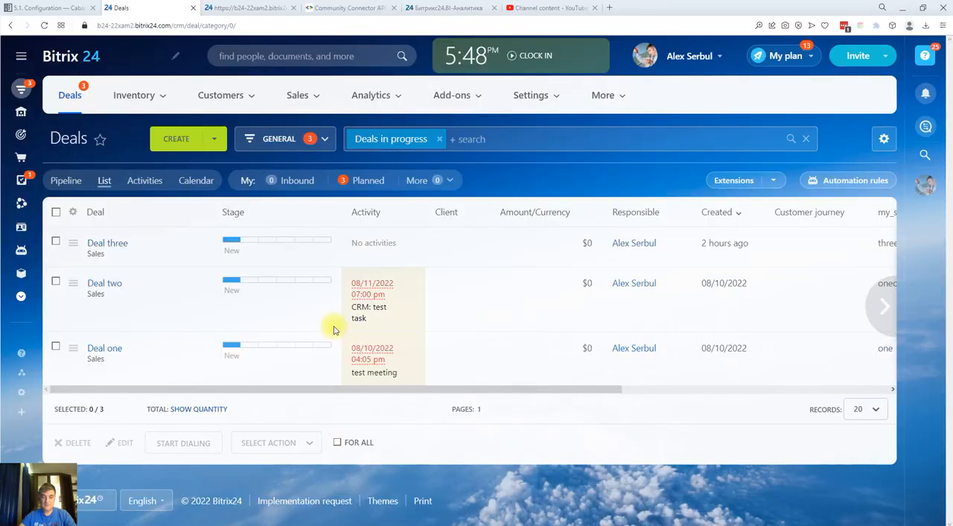
{"action": "left_click", "coordinate": [113, 349]}
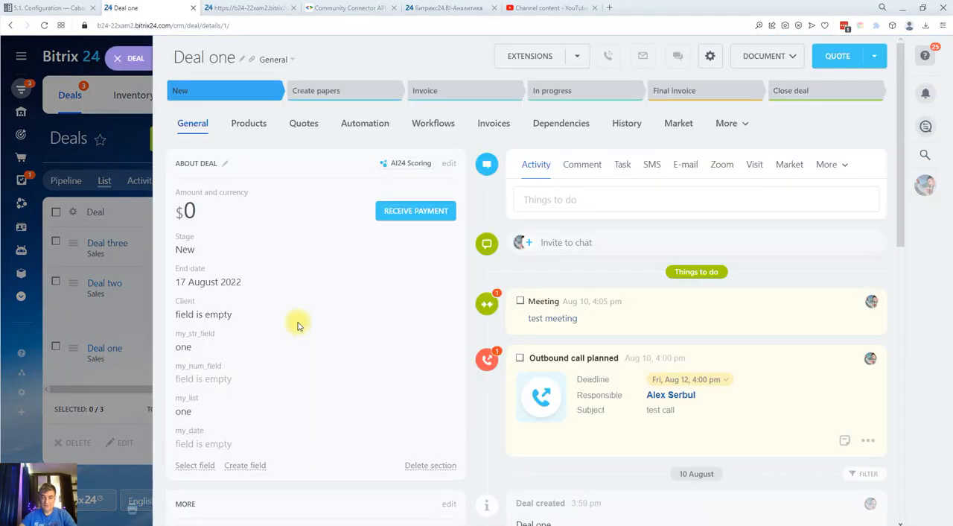
{"action": "left_click", "coordinate": [198, 346]}
{"action": "left_click_drag", "start_coordinate": [201, 354], "coordinate": [164, 353]}
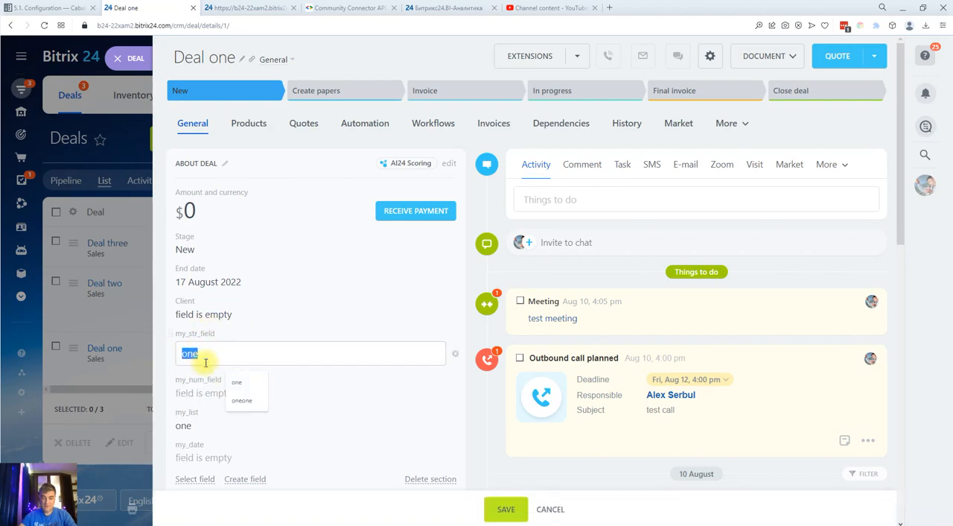
{"action": "type", "text": "1"}
{"action": "left_click", "coordinate": [506, 508]}
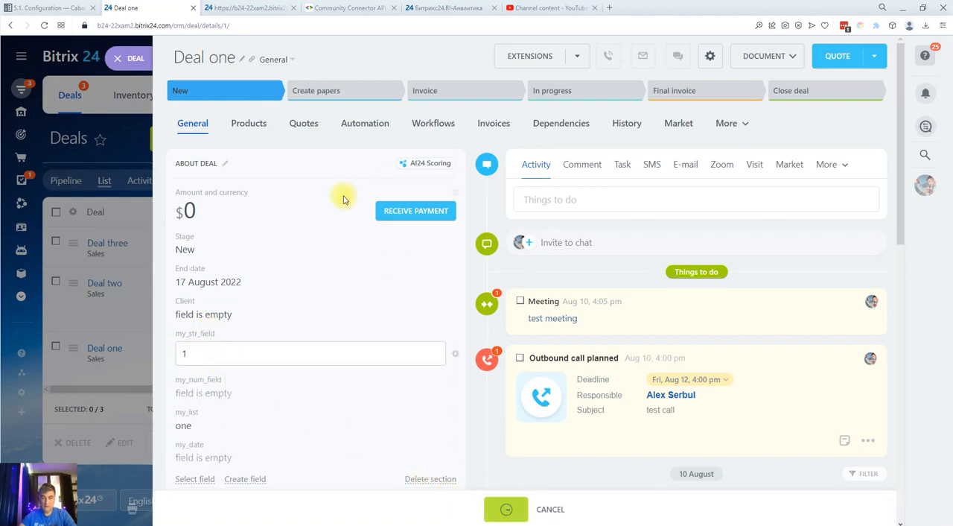
{"action": "left_click", "coordinate": [138, 57]}
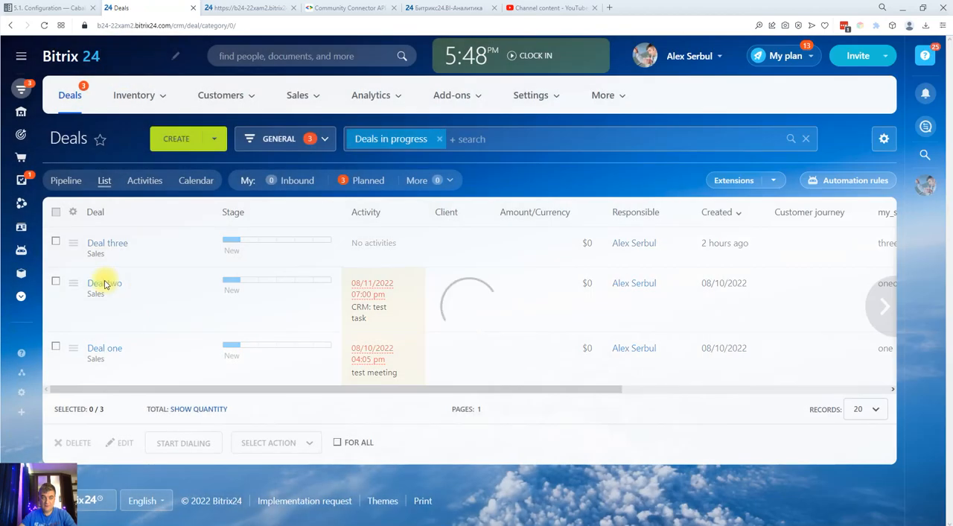
Set Deal two's my_str_field to 2, save the deal, and return to the deals list
{"action": "left_click", "coordinate": [111, 287]}
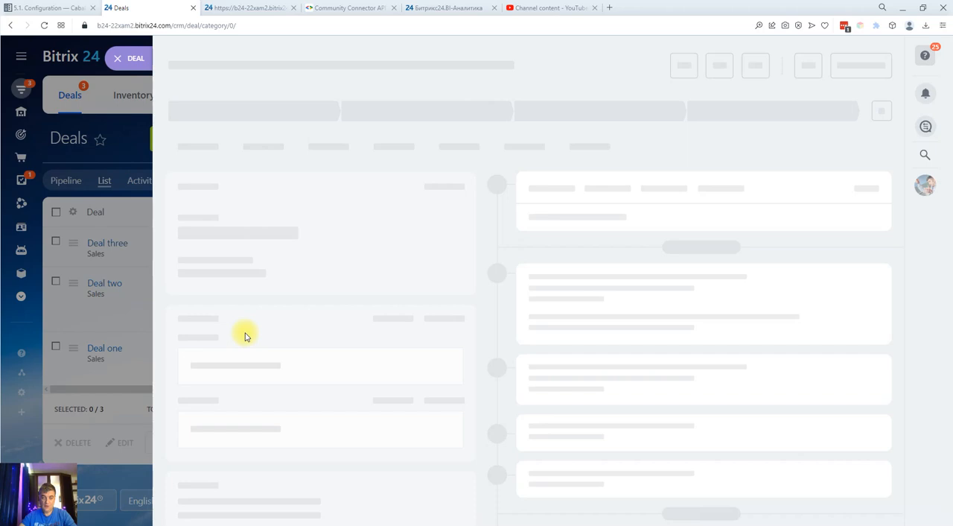
{"action": "left_click", "coordinate": [208, 349]}
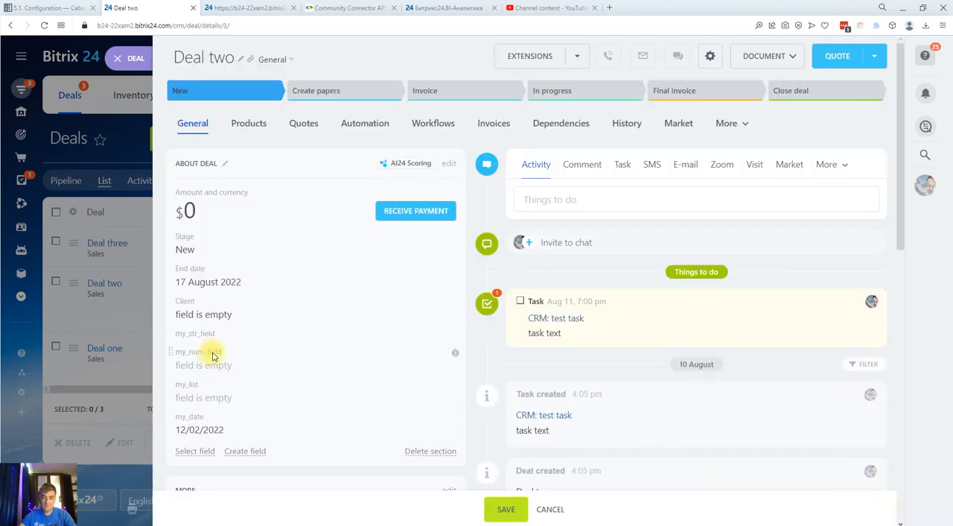
{"action": "left_click_drag", "start_coordinate": [238, 351], "coordinate": [159, 350]}
{"action": "type", "text": "2"}
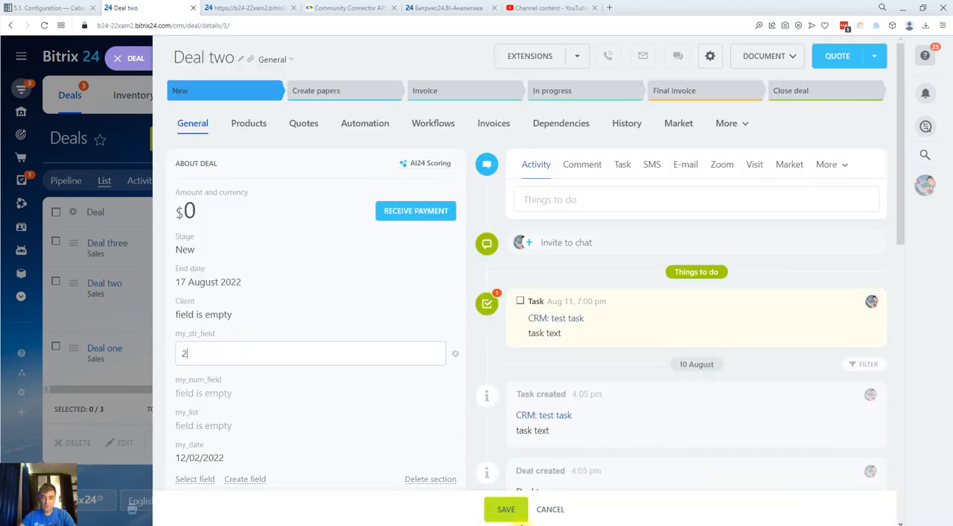
{"action": "left_click", "coordinate": [509, 508]}
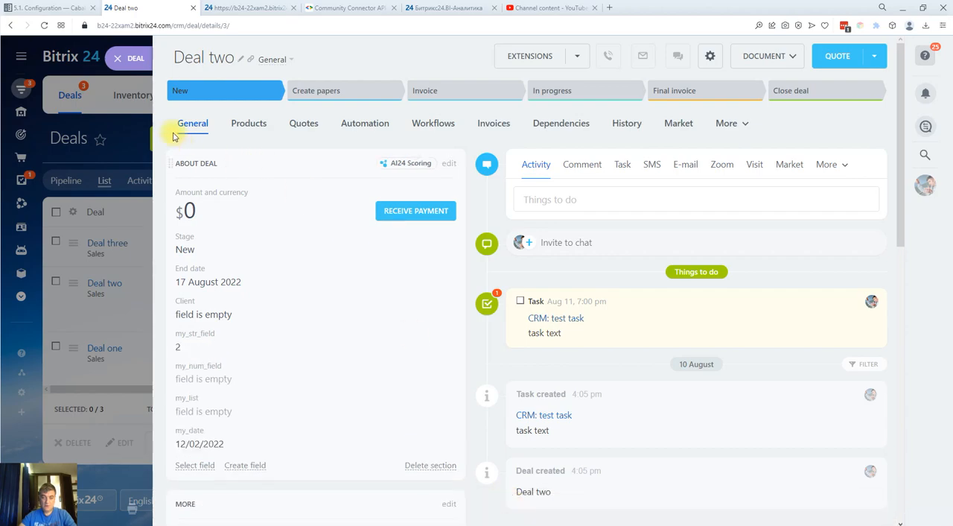
{"action": "left_click", "coordinate": [128, 59]}
Set Deal three's my_str_field to 3 and save the deal
{"action": "left_click", "coordinate": [117, 243]}
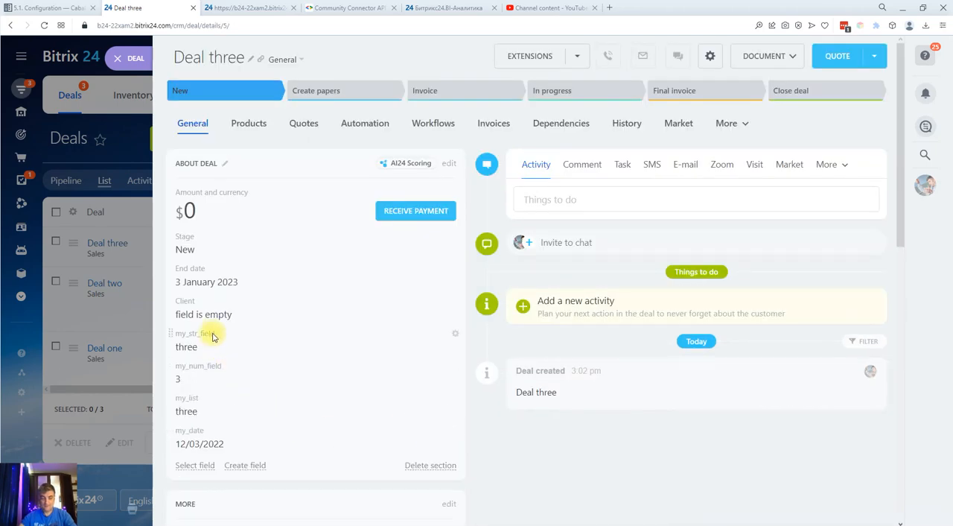
{"action": "left_click", "coordinate": [204, 347]}
{"action": "left_click_drag", "start_coordinate": [212, 353], "coordinate": [166, 354]}
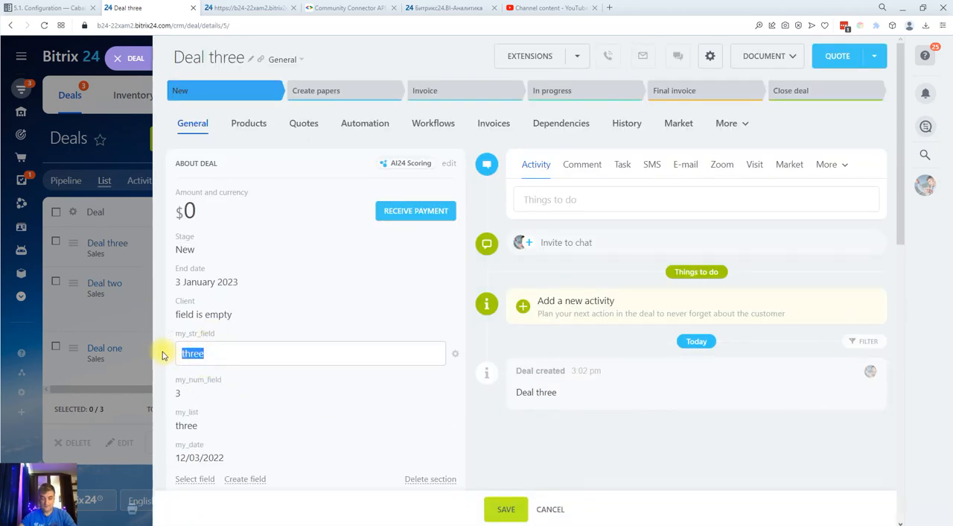
{"action": "type", "text": "3"}
{"action": "left_click", "coordinate": [505, 507]}
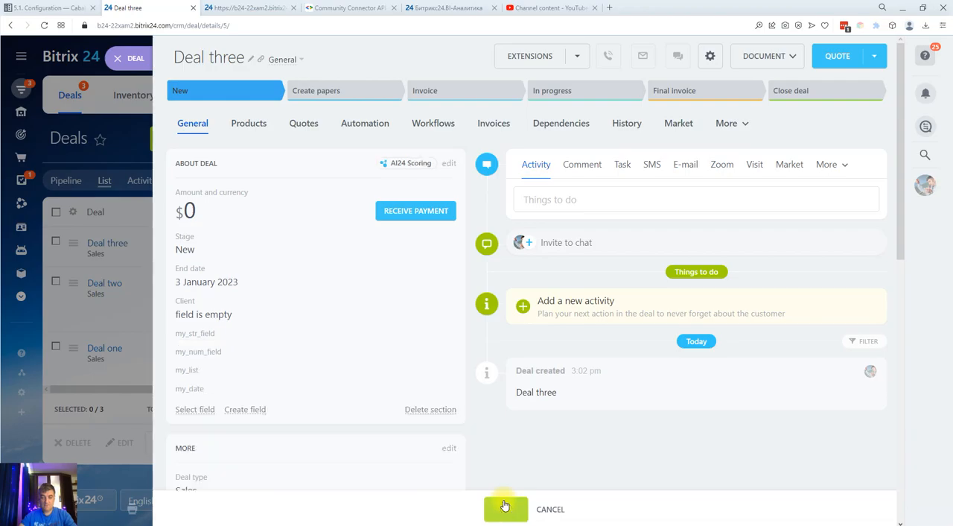
Switch back to Postman and change the dimension filter's operator to BETWEEN
{"action": "key", "text": "alt+Tab"}
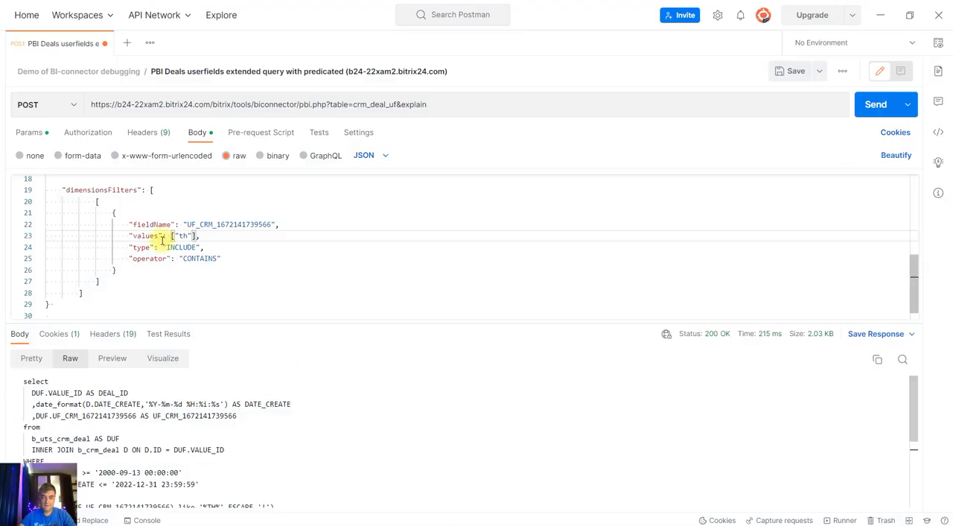
{"action": "scroll", "coordinate": [261, 250], "scroll_direction": "down", "scroll_amount": 1}
{"action": "left_click", "coordinate": [186, 221]}
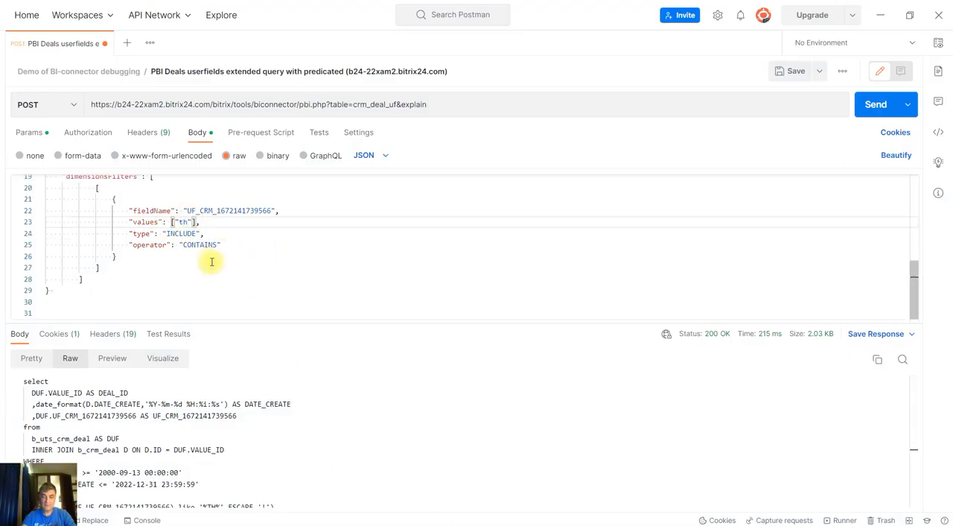
{"action": "key", "text": "Down"}
{"action": "key", "text": "Down"}
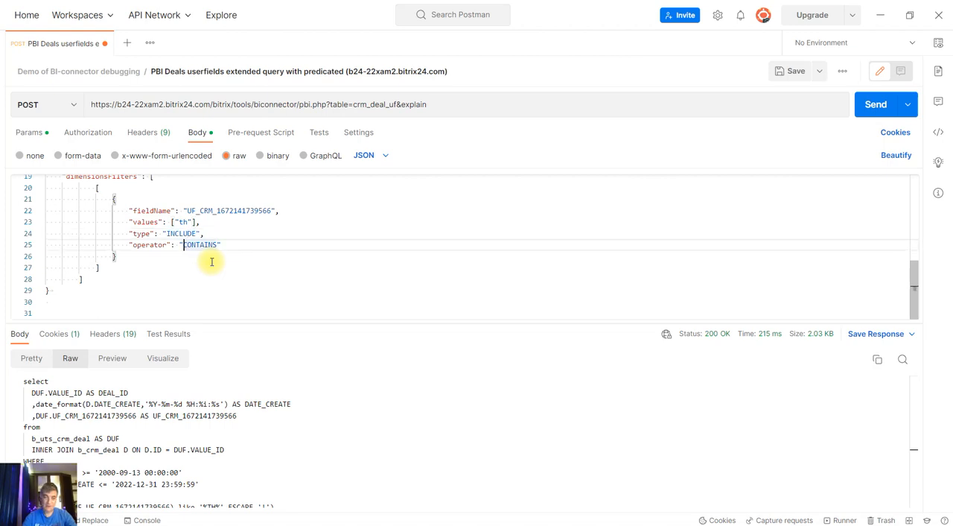
{"action": "key", "text": "shift+Right"}
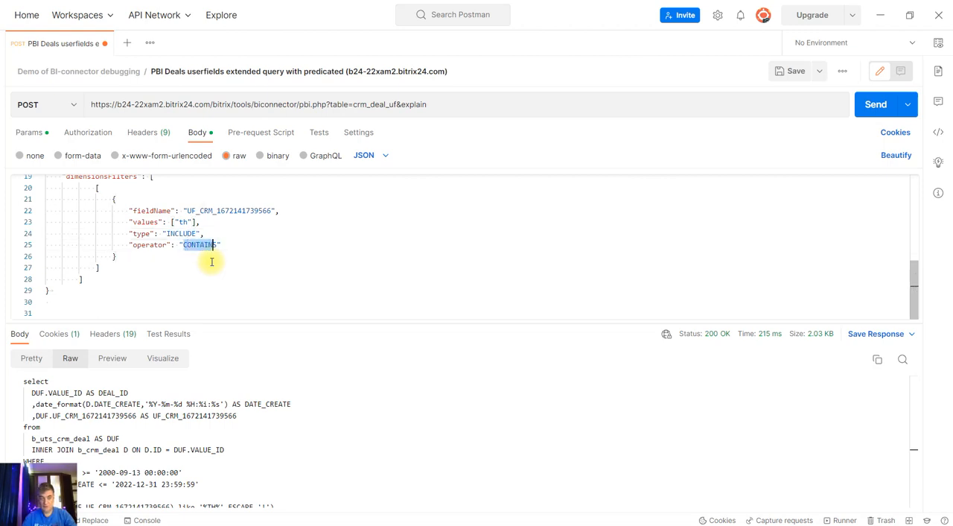
{"action": "type", "text": "BETWE"}
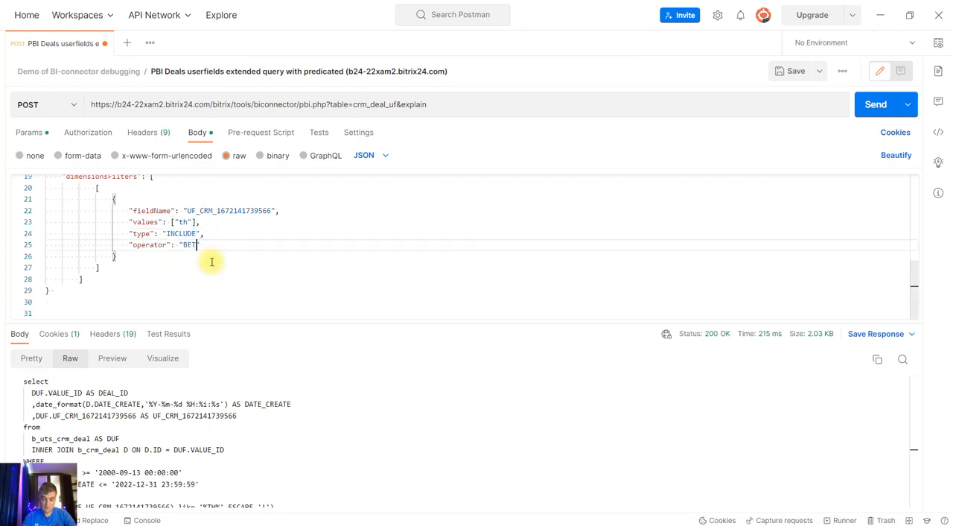
Set the BETWEEN filter's values to ["1", "2"], and save and send the request
{"action": "key", "text": "Up"}
{"action": "key", "text": "Up"}
{"action": "key", "text": "Left"}
{"action": "key", "text": "Left"}
{"action": "key", "text": "Left"}
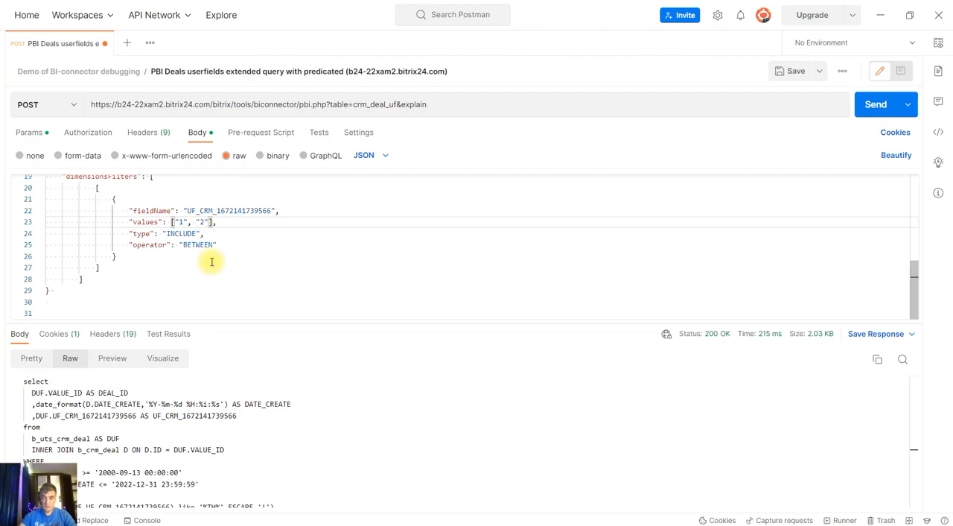
{"action": "left_click", "coordinate": [789, 71]}
{"action": "left_click", "coordinate": [870, 104]}
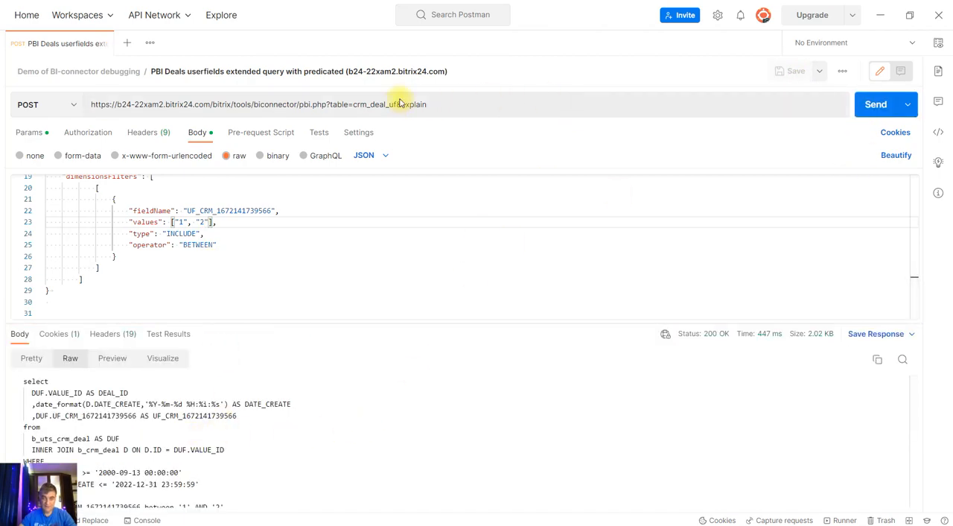
Remove &explain from the request URL, then save and send the request to get the deal rows
{"action": "left_click_drag", "start_coordinate": [398, 104], "coordinate": [446, 104]}
{"action": "key", "text": "BackSpace"}
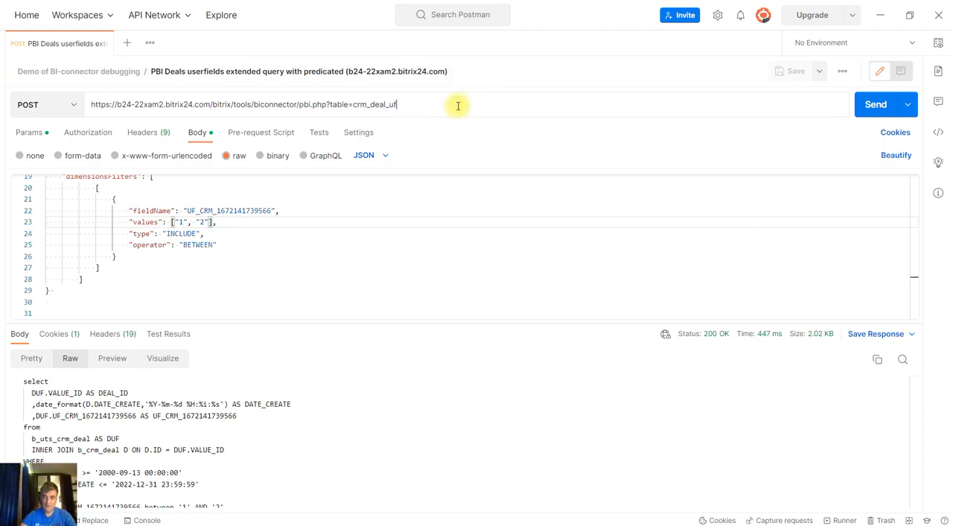
{"action": "left_click", "coordinate": [789, 71]}
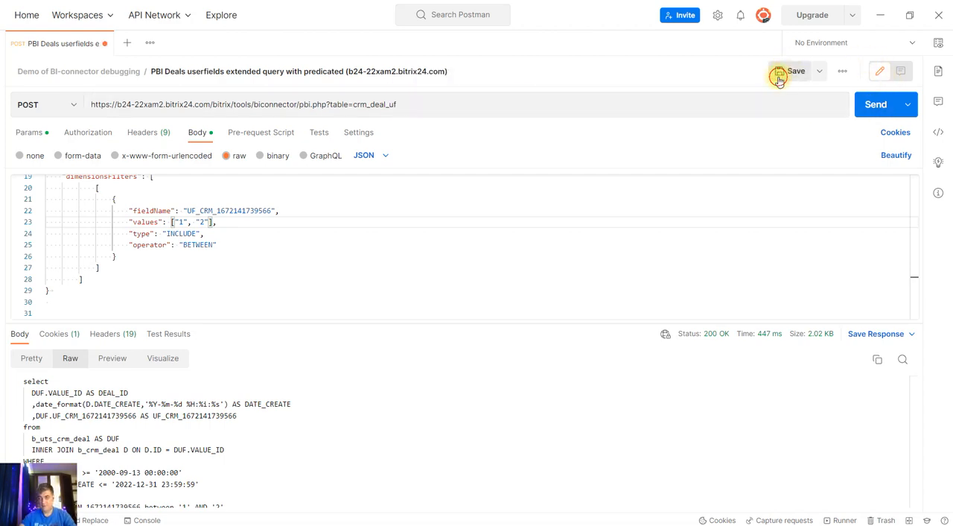
{"action": "left_click", "coordinate": [868, 104]}
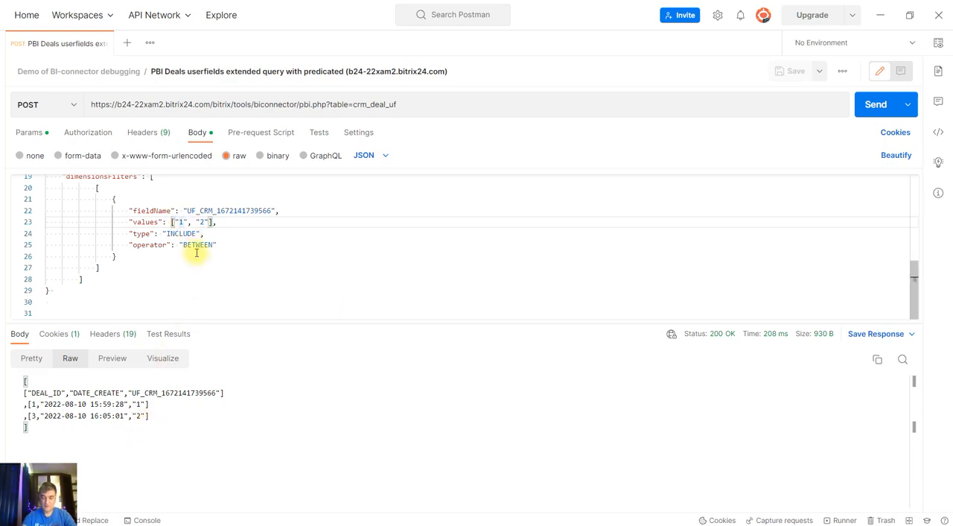
Change the BETWEEN filter's values to ["2", "3"], and save and send the request
{"action": "type", "text": "2\""}
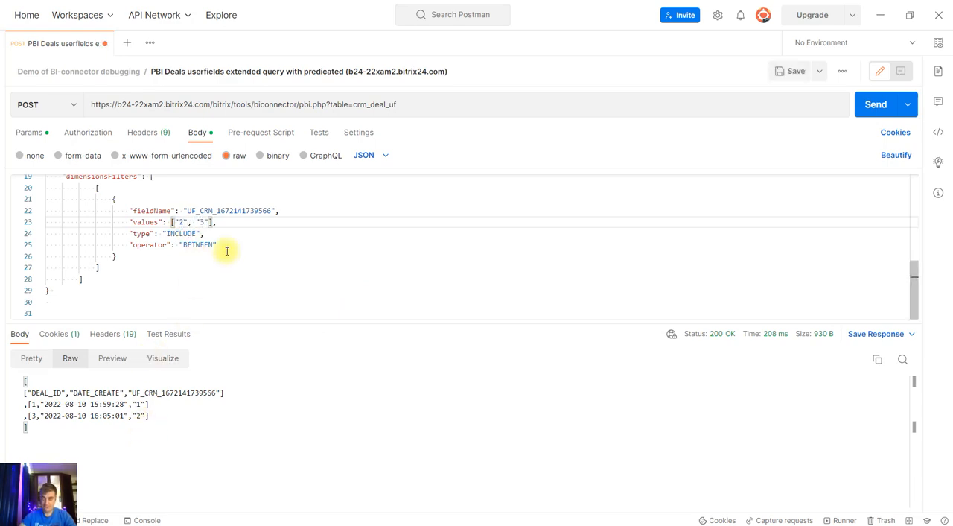
{"action": "left_click", "coordinate": [791, 70]}
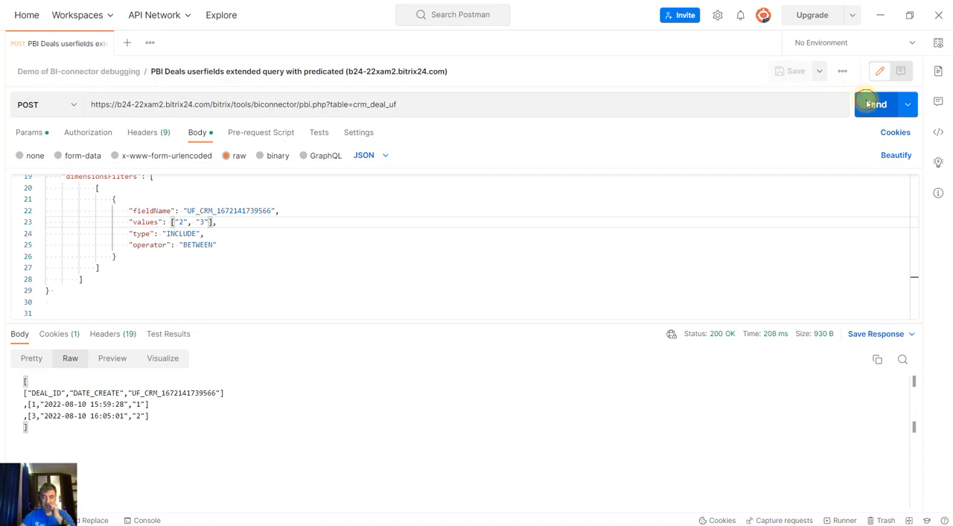
{"action": "left_click", "coordinate": [872, 104]}
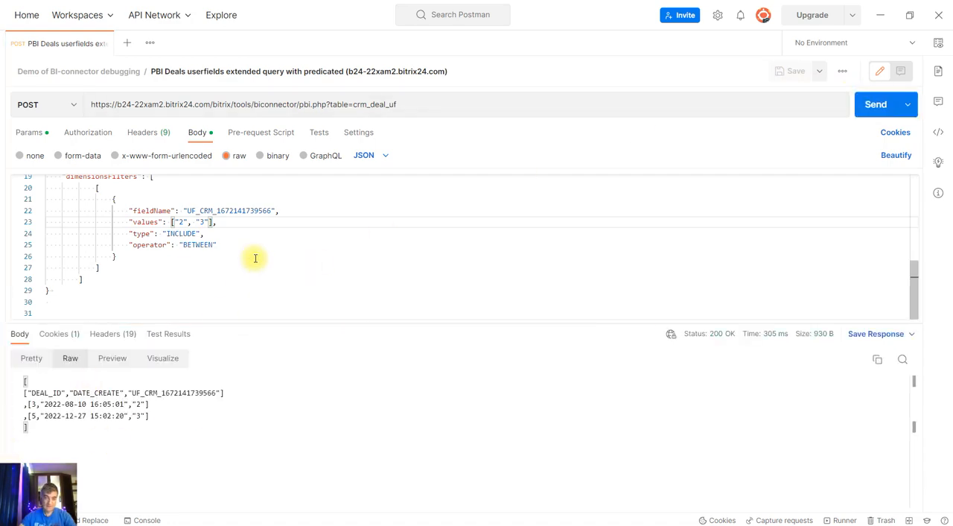
Append &explain to the request URL and send the request to get the SQL generated for the BETWEEN filter
{"action": "left_click", "coordinate": [446, 104]}
{"action": "type", "text": "&explain"}
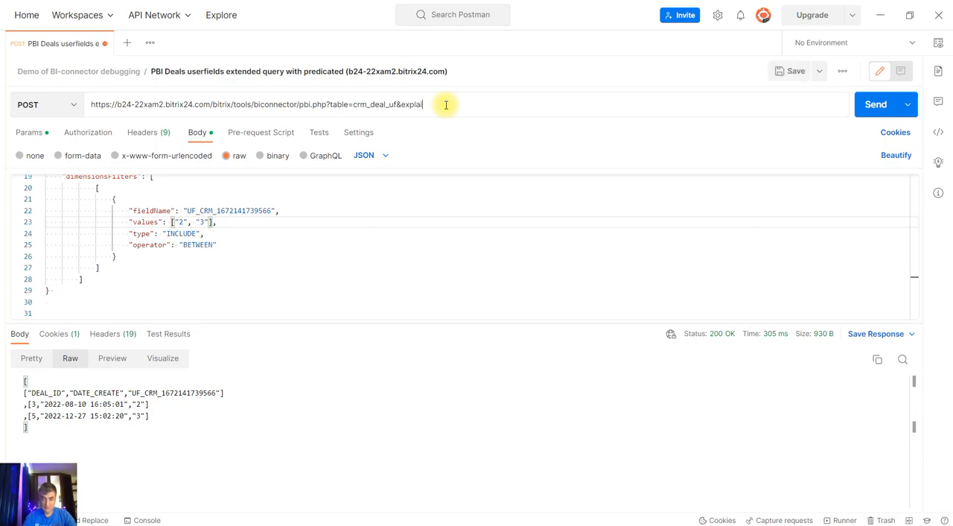
{"action": "left_click", "coordinate": [875, 105]}
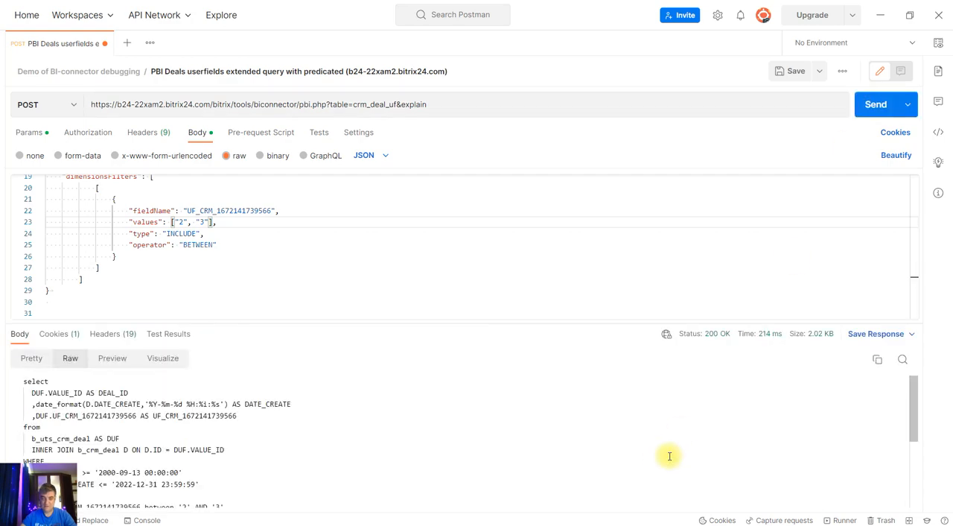
Examine the generated SQL in the response, focusing on the selected user field and the between condition in the WHERE clause
{"action": "left_click_drag", "start_coordinate": [915, 431], "coordinate": [916, 475]}
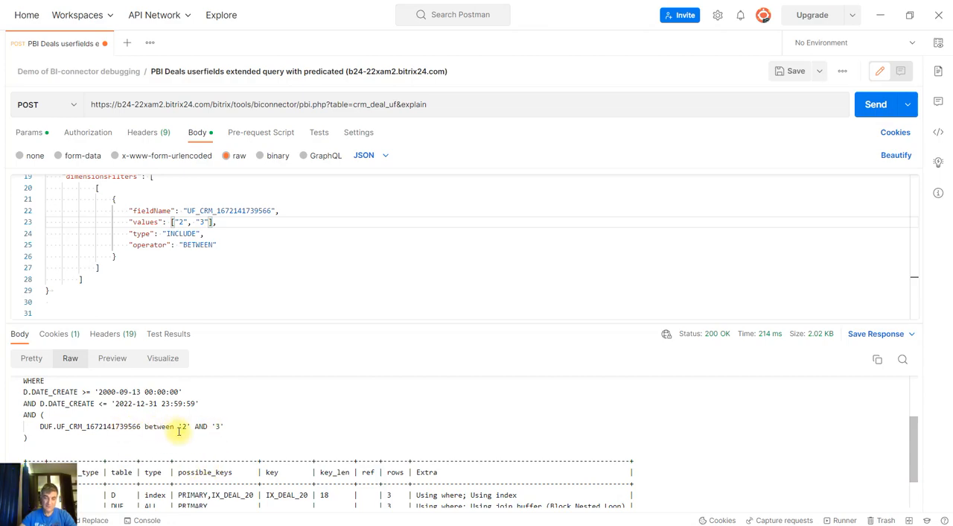
{"action": "left_click_drag", "start_coordinate": [179, 426], "coordinate": [224, 426]}
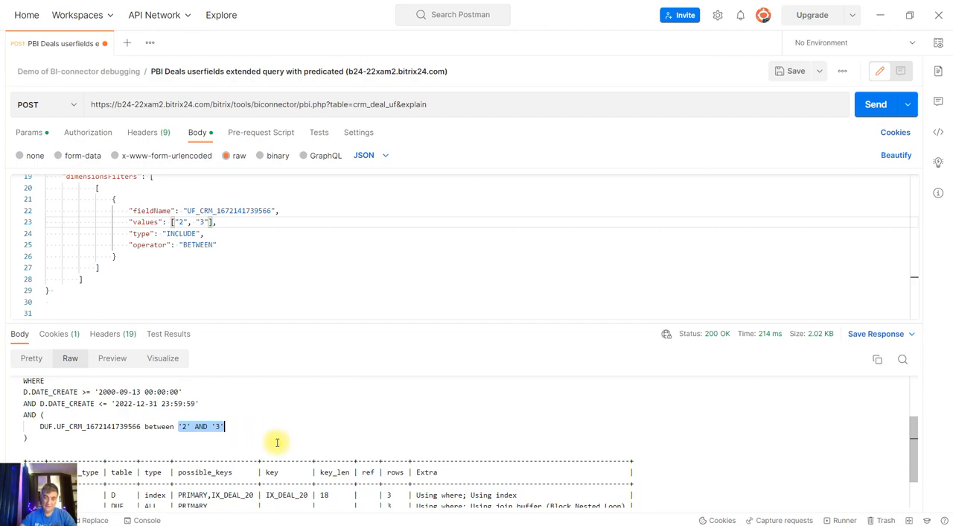
{"action": "left_click", "coordinate": [187, 429]}
{"action": "scroll", "coordinate": [277, 450], "scroll_direction": "up", "scroll_amount": 3}
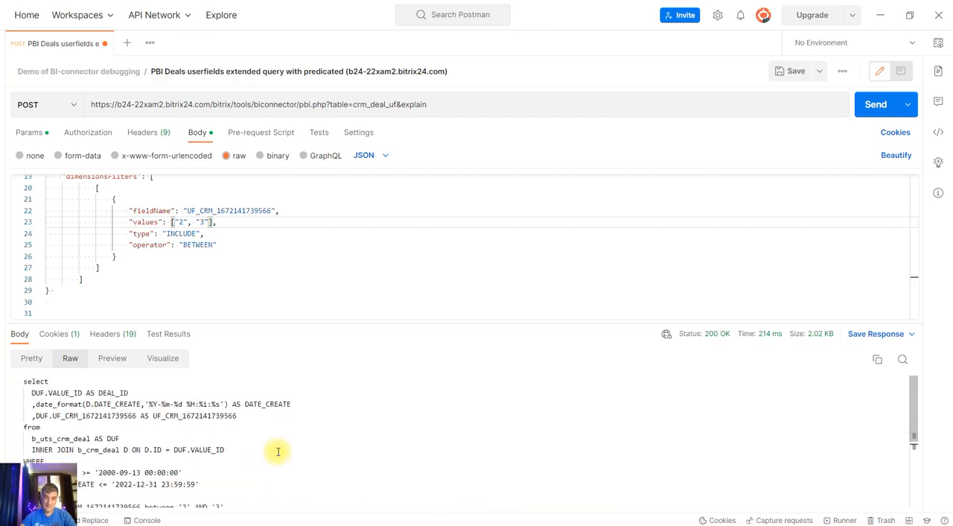
{"action": "left_click_drag", "start_coordinate": [35, 416], "coordinate": [241, 417]}
{"action": "left_click", "coordinate": [273, 419]}
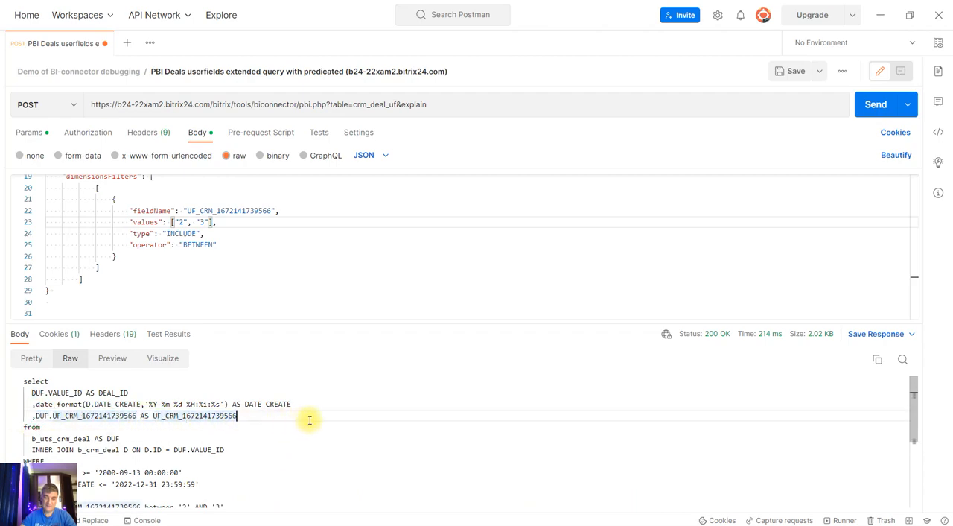
{"action": "scroll", "coordinate": [342, 420], "scroll_direction": "down", "scroll_amount": 3}
{"action": "scroll", "coordinate": [224, 417], "scroll_direction": "up", "scroll_amount": 1}
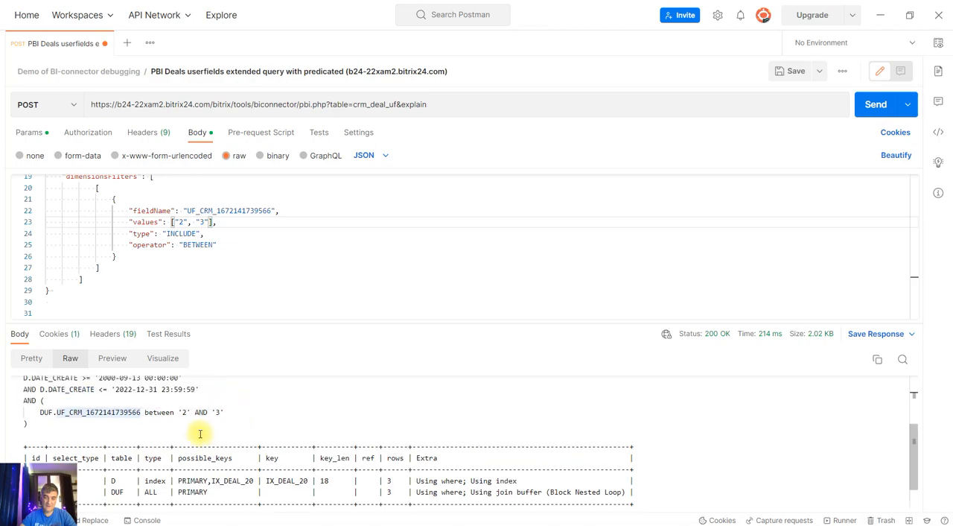
{"action": "left_click_drag", "start_coordinate": [178, 412], "coordinate": [225, 412]}
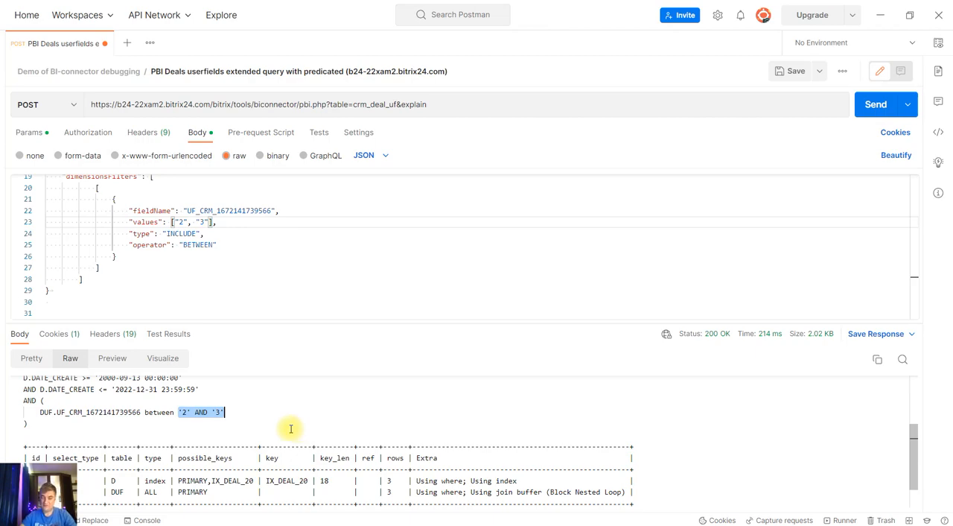
{"action": "scroll", "coordinate": [284, 445], "scroll_direction": "down", "scroll_amount": 1}
{"action": "scroll", "coordinate": [285, 445], "scroll_direction": "up", "scroll_amount": 2}
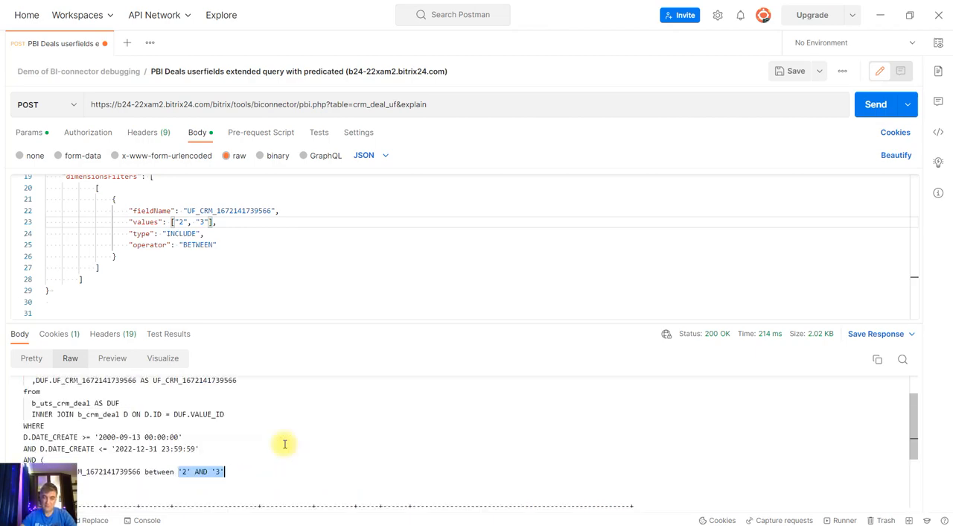
{"action": "scroll", "coordinate": [285, 444], "scroll_direction": "down", "scroll_amount": 2}
{"action": "scroll", "coordinate": [284, 445], "scroll_direction": "up", "scroll_amount": 4}
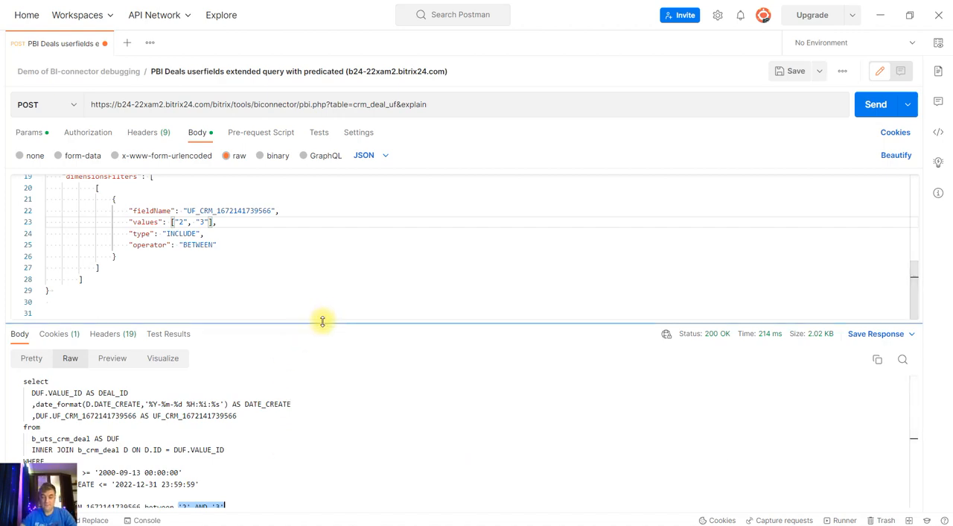
{"action": "left_click_drag", "start_coordinate": [324, 322], "coordinate": [323, 325]}
Switch to the browser and review the Filter Operator list in the Looker Studio Community Connector API reference
{"action": "left_click", "coordinate": [273, 517]}
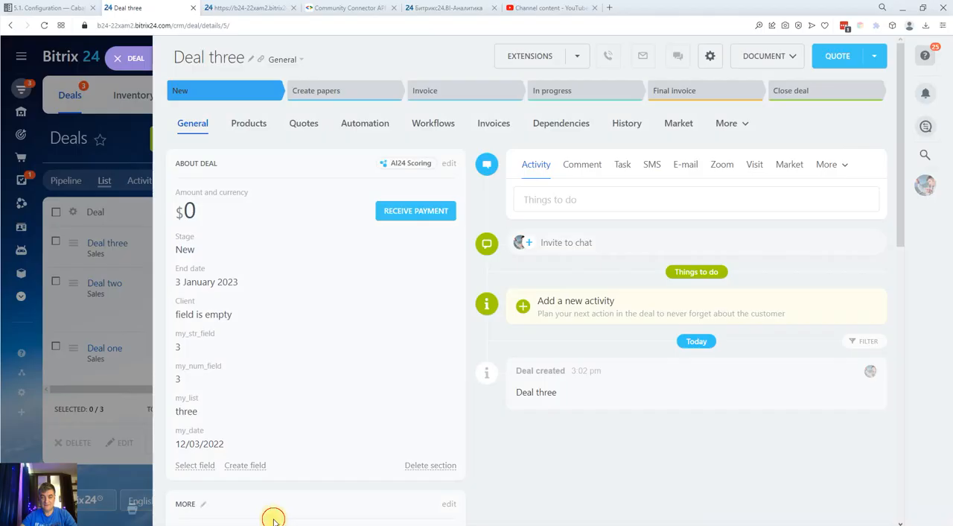
{"action": "left_click", "coordinate": [349, 7]}
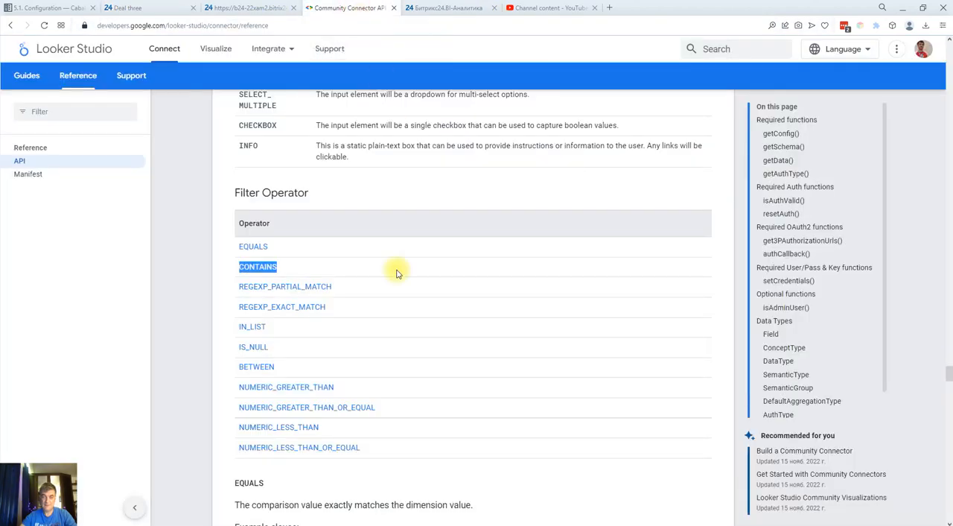
{"action": "left_click", "coordinate": [226, 272]}
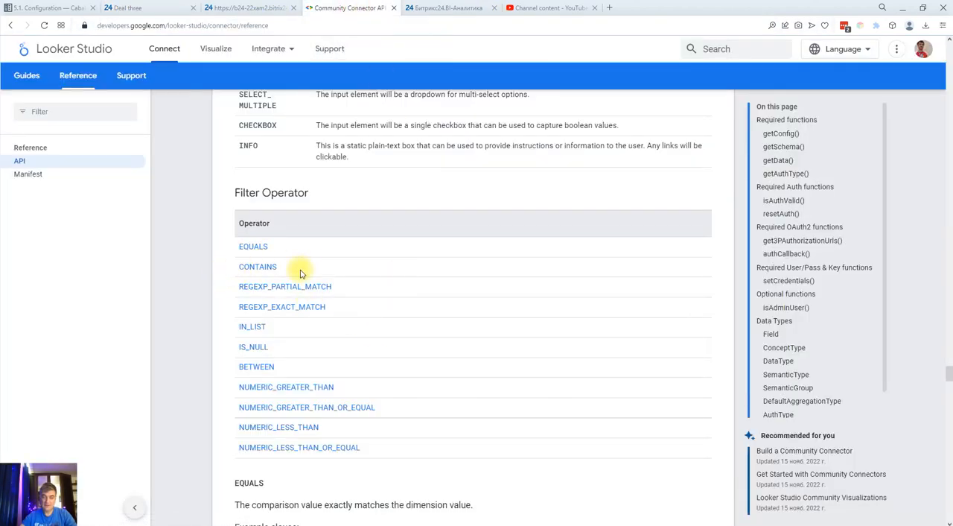
{"action": "left_click_drag", "start_coordinate": [230, 284], "coordinate": [298, 306]}
{"action": "left_click", "coordinate": [223, 302]}
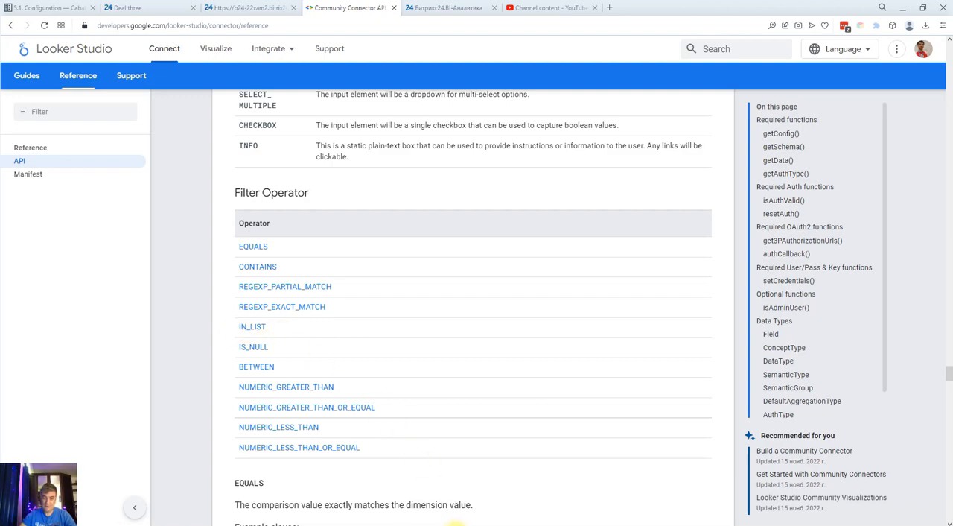
Switch back to Postman and change the dimension filter's operator to IN_LIST
{"action": "key", "text": "alt+Tab"}
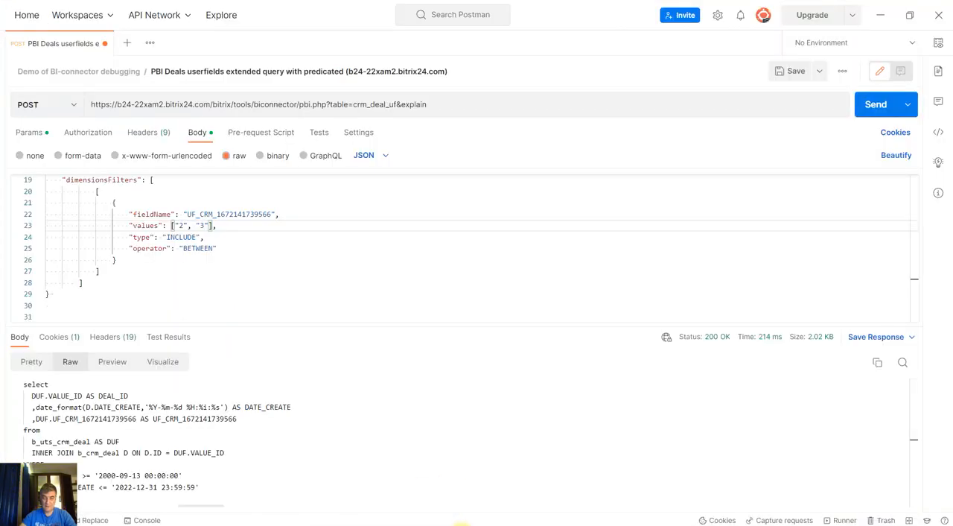
{"action": "left_click", "coordinate": [186, 248]}
{"action": "double_click", "coordinate": [187, 248]}
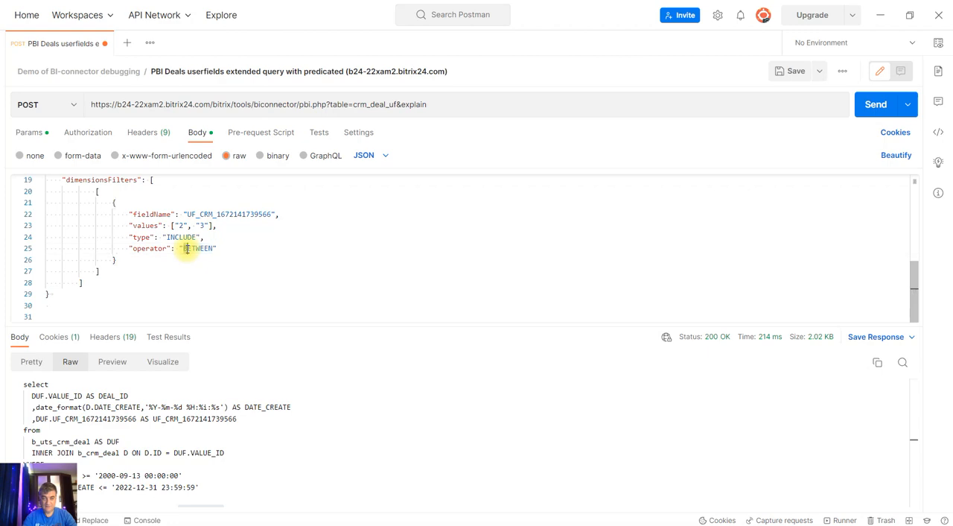
{"action": "type", "text": "I"}
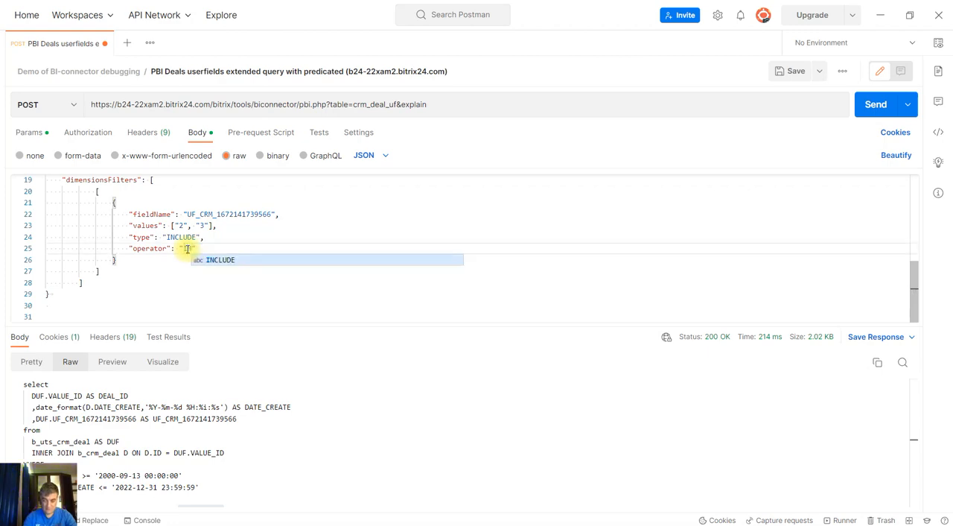
{"action": "type", "text": "N_LIST"}
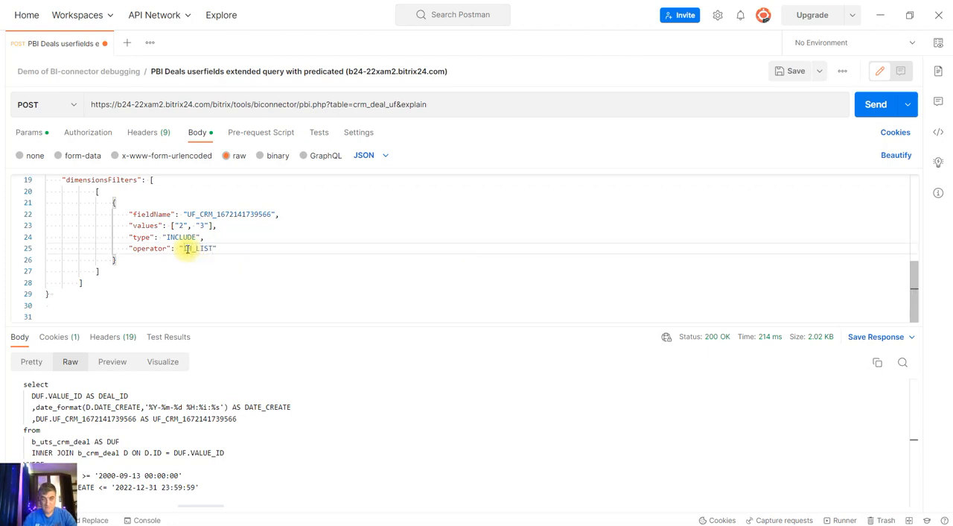
Change the IN_LIST filter's values to ["1", "3"], and save and send the request
{"action": "key", "text": "Up"}
{"action": "key", "text": "Up"}
{"action": "key", "text": "Left"}
{"action": "key", "text": "Left"}
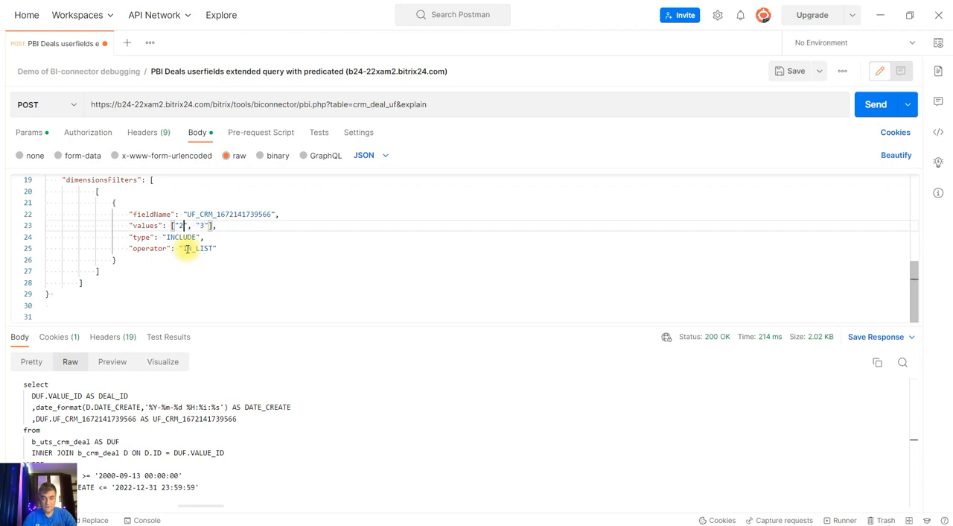
{"action": "key", "text": "BackSpace"}
{"action": "type", "text": "1"}
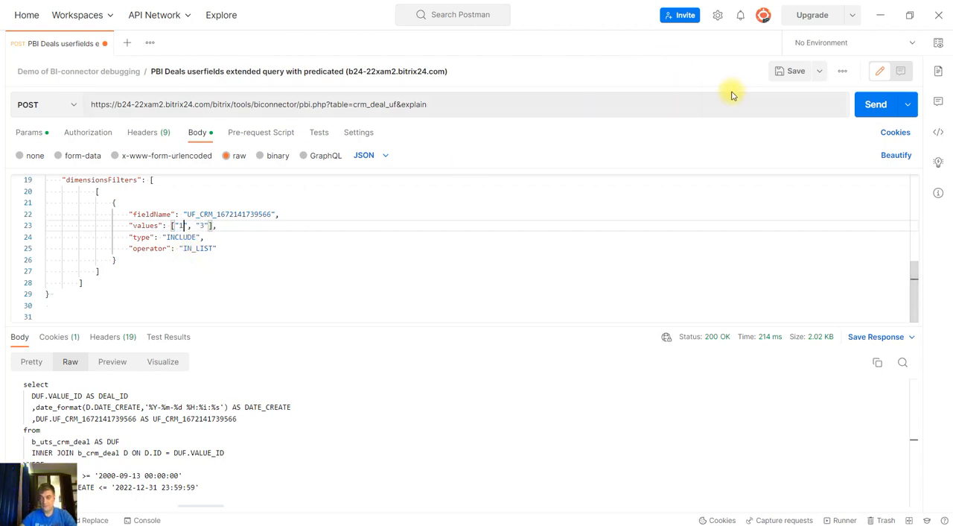
{"action": "left_click", "coordinate": [789, 71]}
{"action": "left_click", "coordinate": [868, 107]}
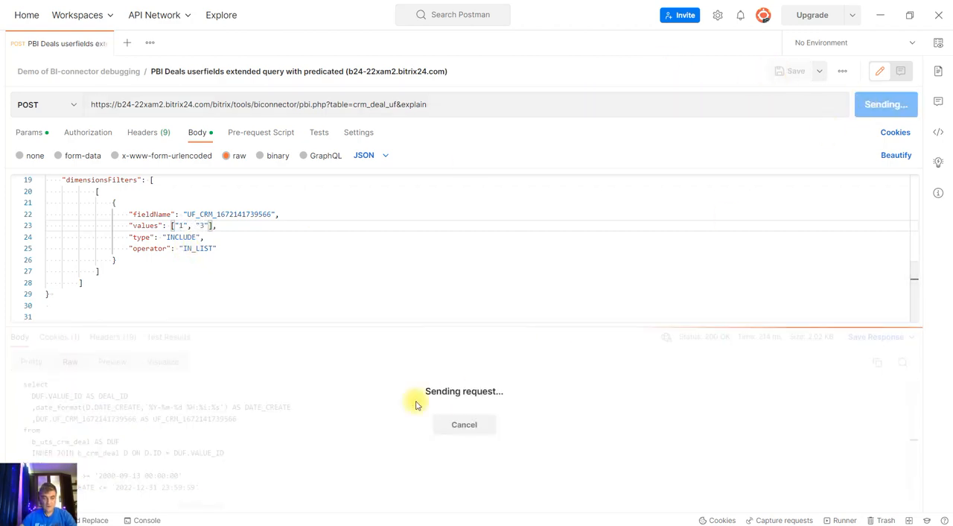
Remove &explain from the request URL, and save and send the request to get the deal rows for the IN_LIST filter
{"action": "left_click_drag", "start_coordinate": [397, 104], "coordinate": [481, 106]}
{"action": "key", "text": "BackSpace"}
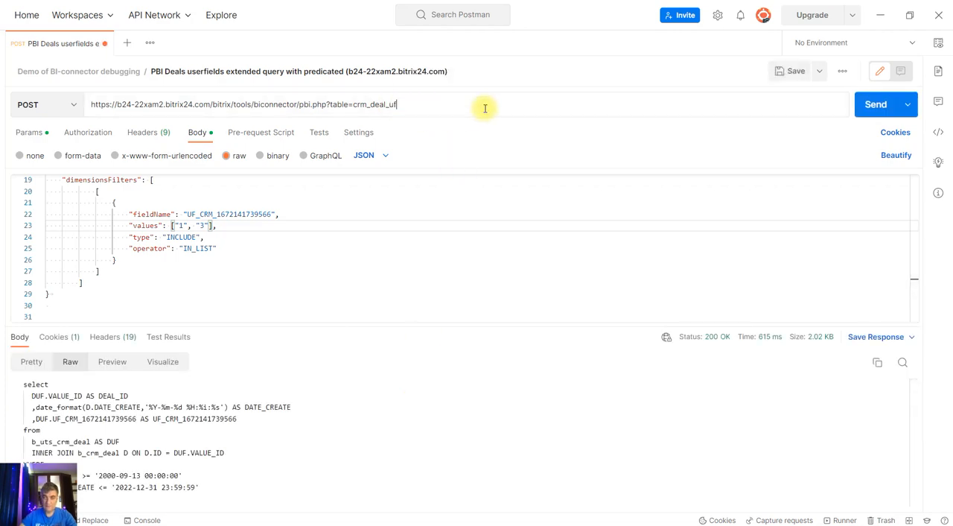
{"action": "left_click", "coordinate": [792, 73]}
{"action": "left_click", "coordinate": [864, 103]}
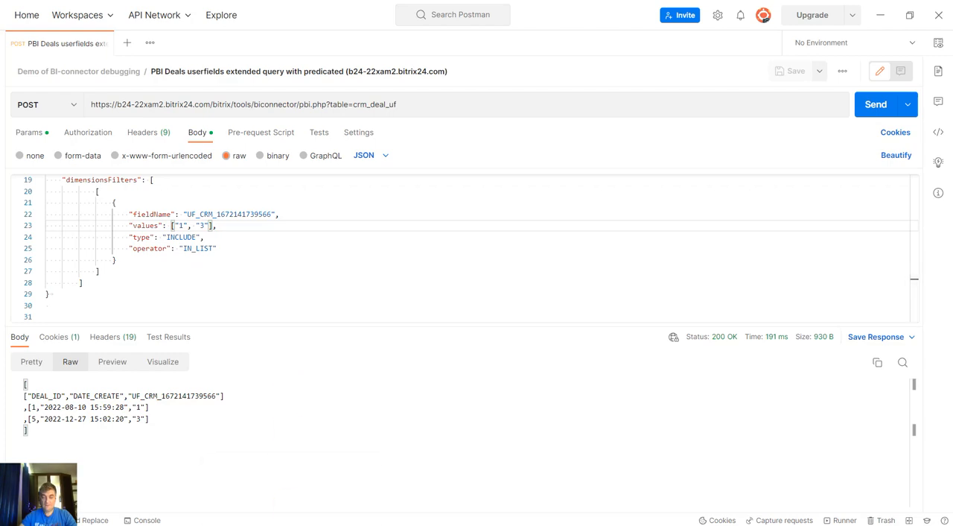
Switch to the Deal three page in the browser, clear its my_str_field value and save the deal
{"action": "left_click", "coordinate": [266, 505]}
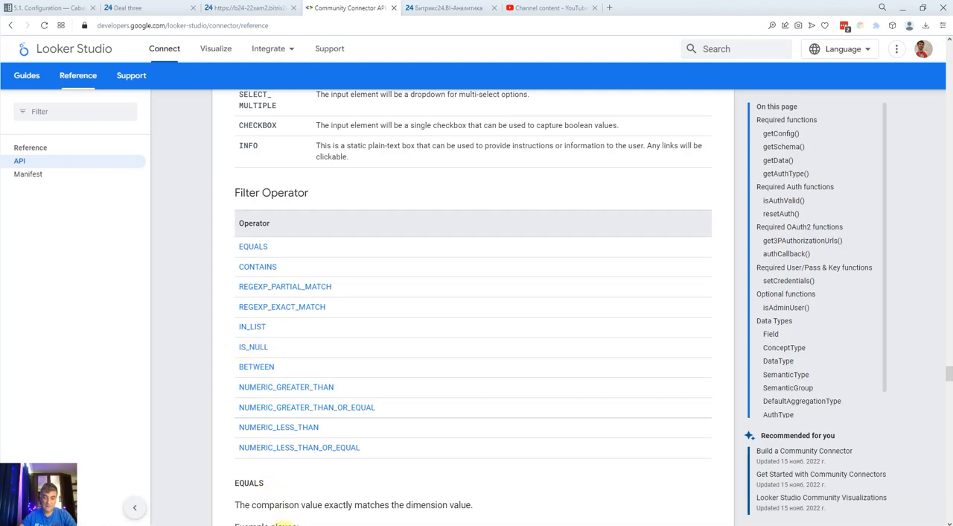
{"action": "mouse_move", "coordinate": [280, 523]}
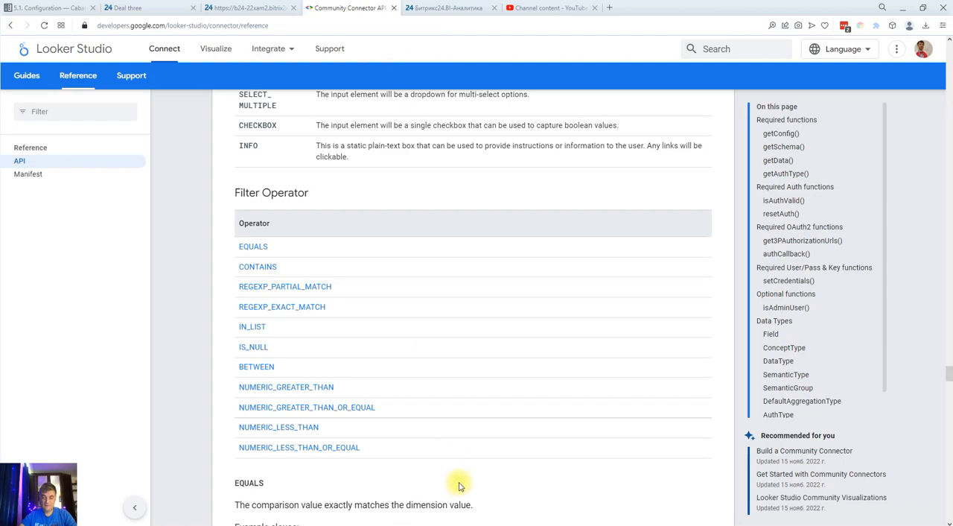
{"action": "mouse_move", "coordinate": [463, 523]}
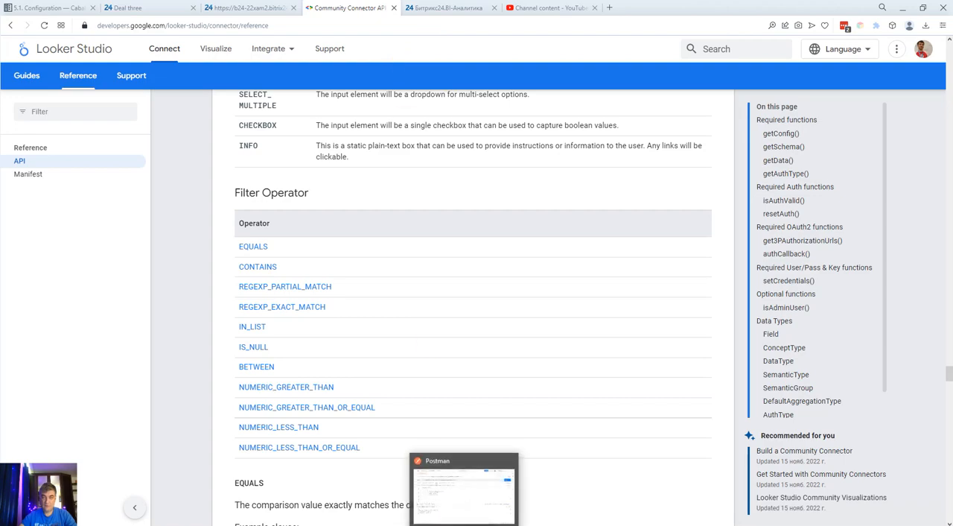
{"action": "left_click", "coordinate": [163, 9]}
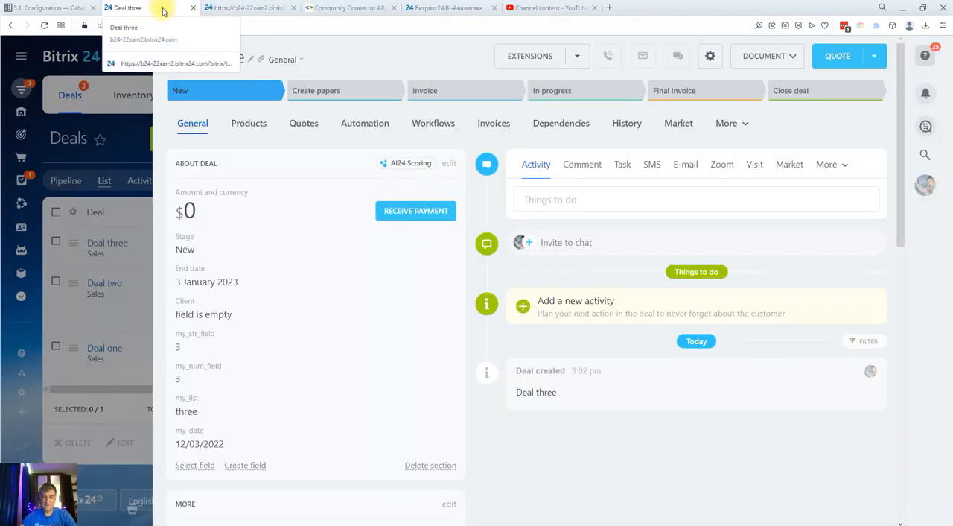
{"action": "left_click", "coordinate": [218, 345]}
{"action": "left_click_drag", "start_coordinate": [240, 354], "coordinate": [161, 353]}
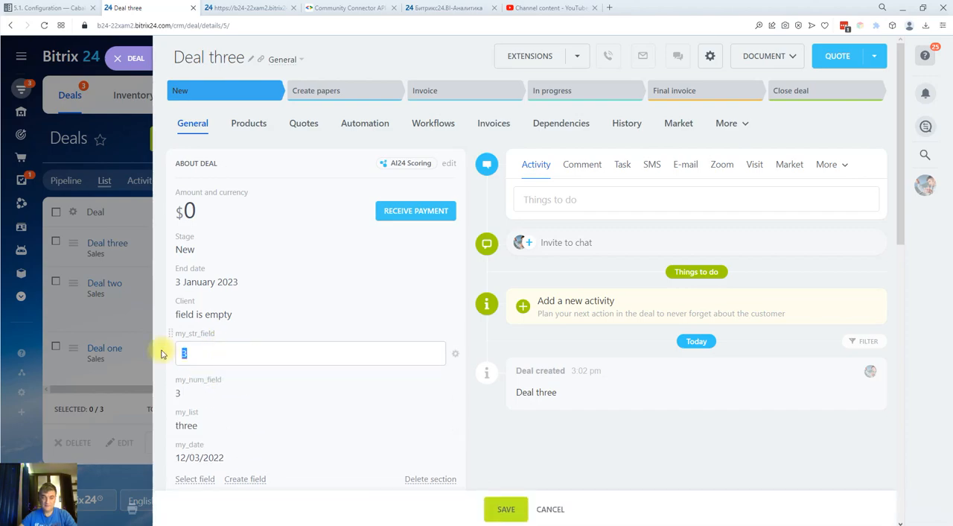
{"action": "key", "text": "BackSpace"}
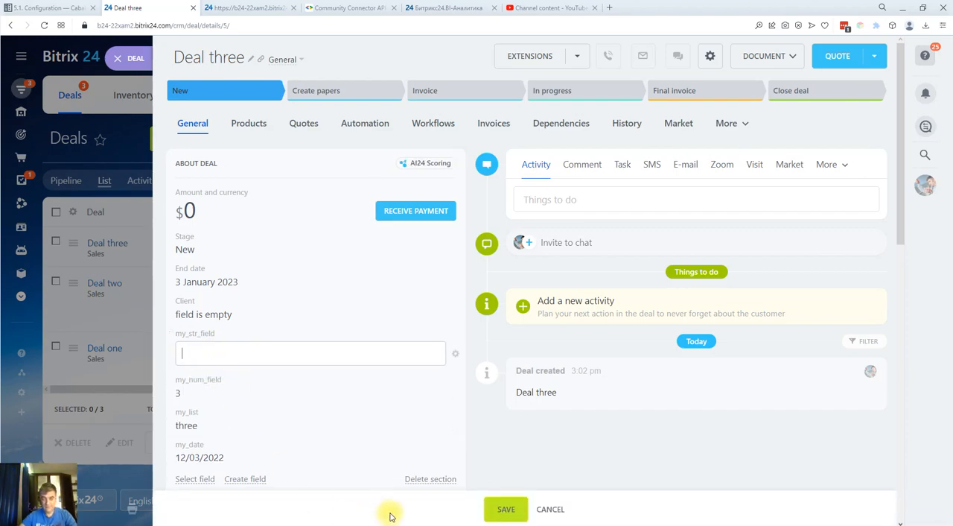
{"action": "left_click", "coordinate": [495, 511]}
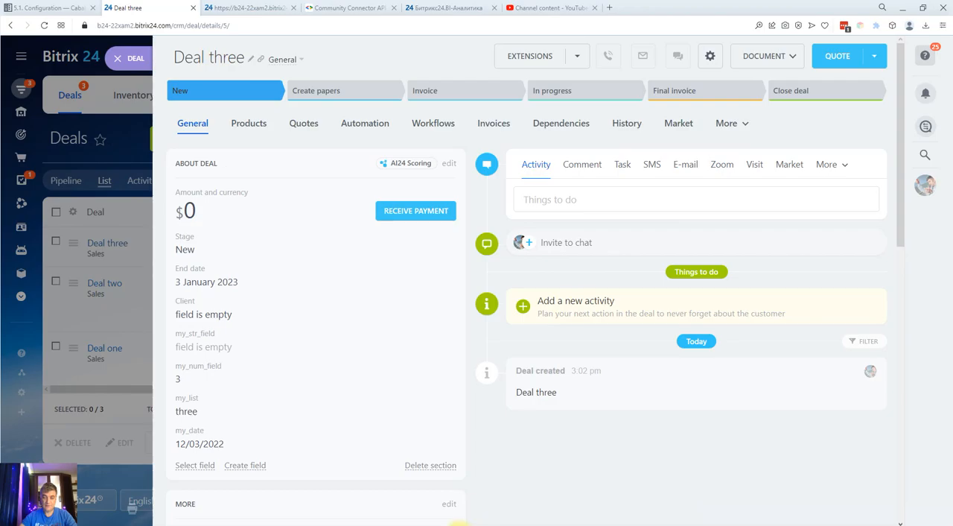
Switch back to Postman and empty the dimension filter's values array to []
{"action": "left_click", "coordinate": [466, 524]}
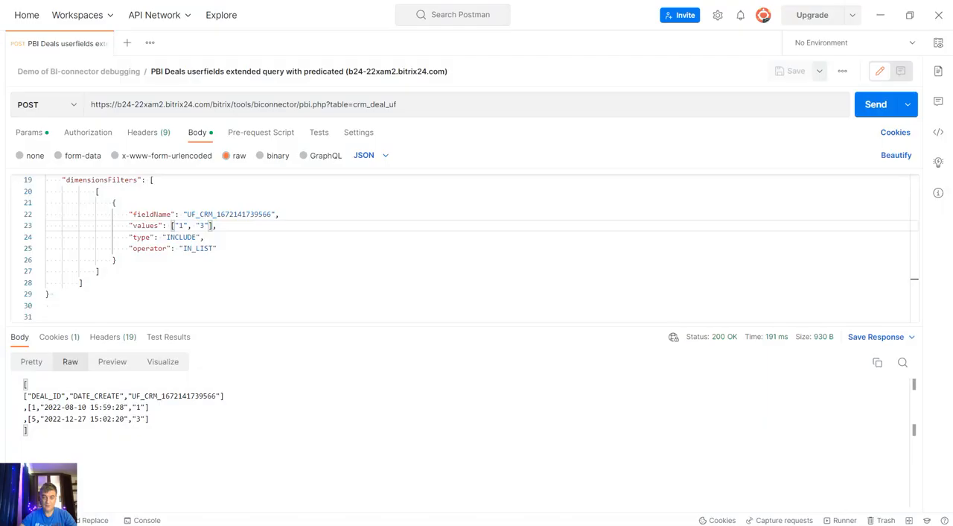
{"action": "left_click", "coordinate": [206, 223]}
{"action": "key", "text": "BackSpace"}
{"action": "key", "text": "BackSpace"}
{"action": "key", "text": "BackSpace"}
{"action": "key", "text": "BackSpace"}
{"action": "key", "text": "BackSpace"}
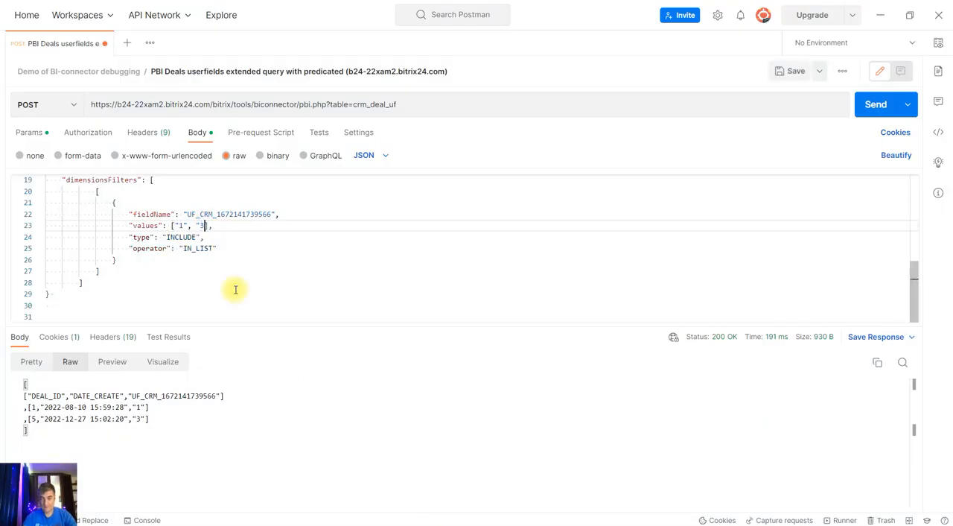
{"action": "key", "text": "BackSpace"}
{"action": "key", "text": "BackSpace"}
{"action": "key", "text": "BackSpace"}
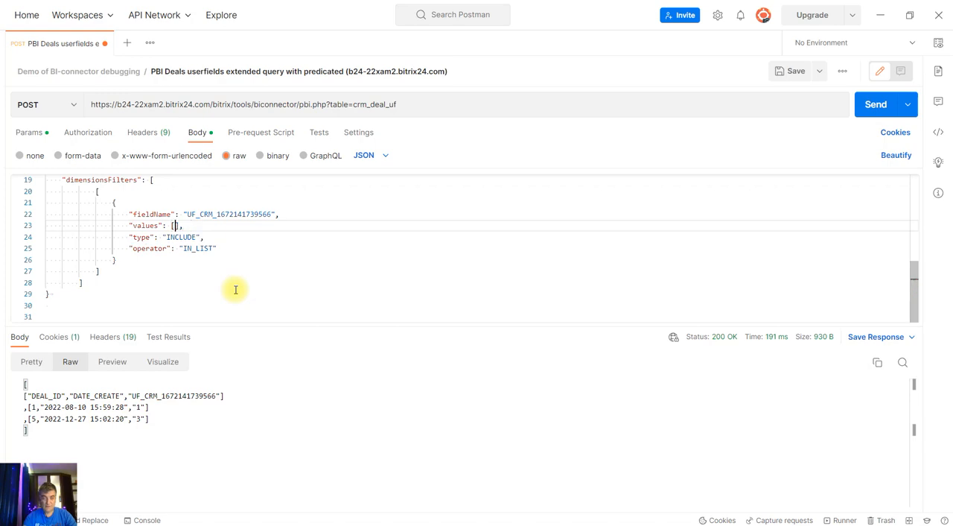
Change the dimension filter's operator to IS_NULL
{"action": "key", "text": "Down"}
{"action": "key", "text": "Down"}
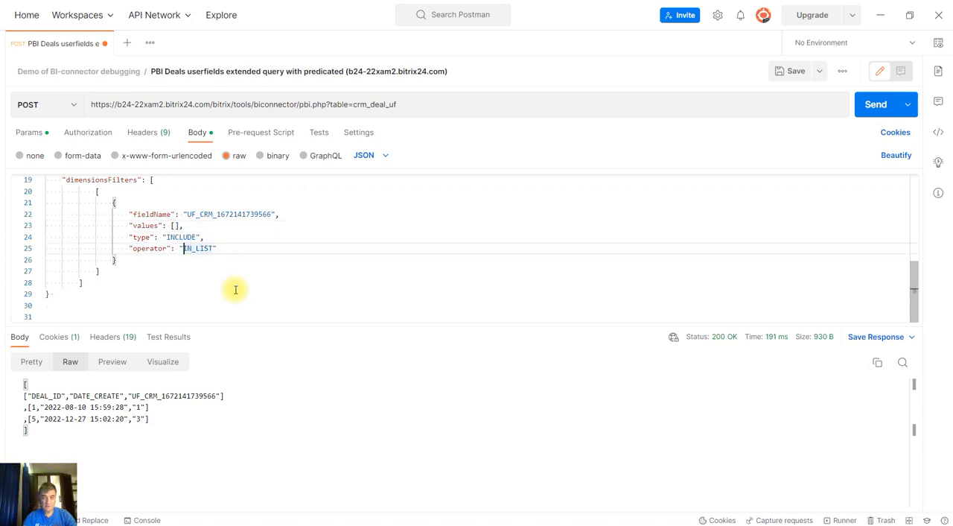
{"action": "key", "text": "shift+Right"}
{"action": "key", "text": "shift+Right"}
{"action": "key", "text": "shift+Right"}
{"action": "key", "text": "shift+Right"}
{"action": "key", "text": "shift+Right"}
{"action": "type", "text": "IS_"}
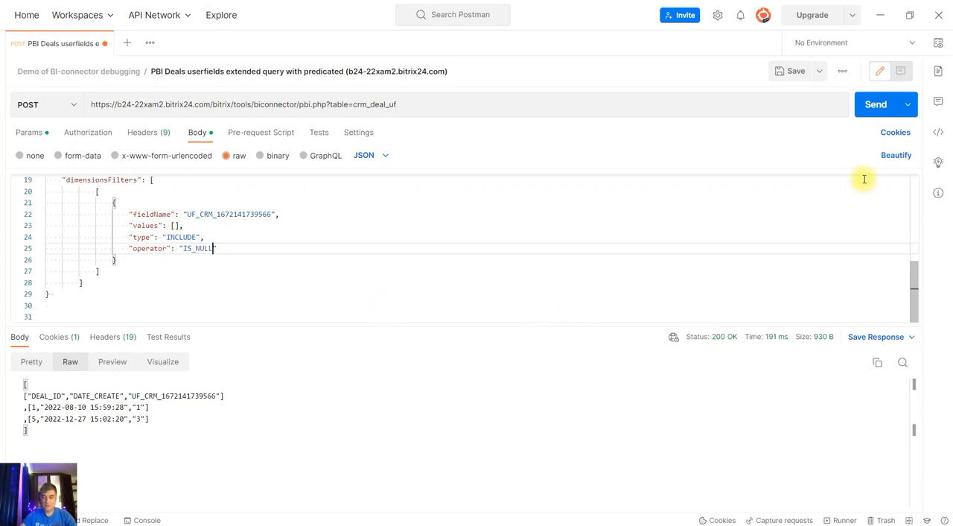
Save and send the request to get the deal rows matching the IS_NULL filter
{"action": "left_click", "coordinate": [793, 72]}
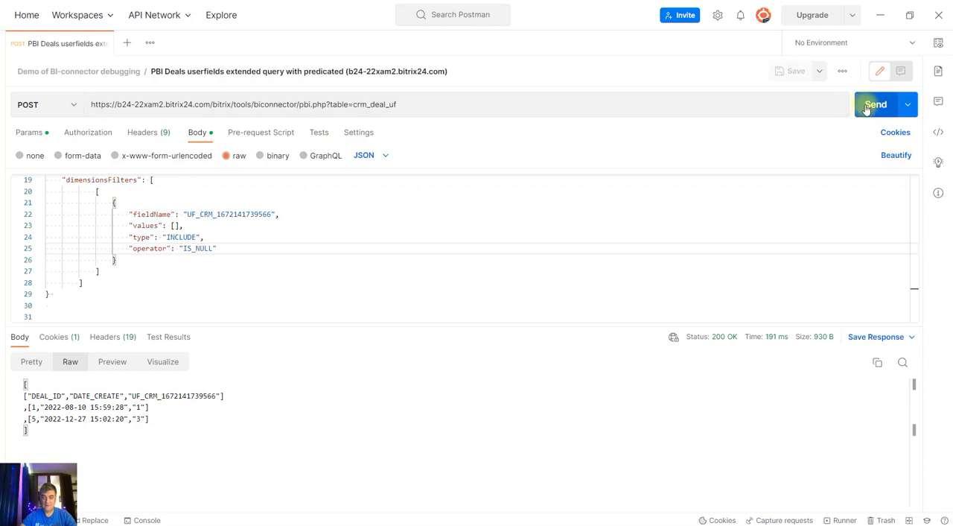
{"action": "left_click", "coordinate": [873, 104]}
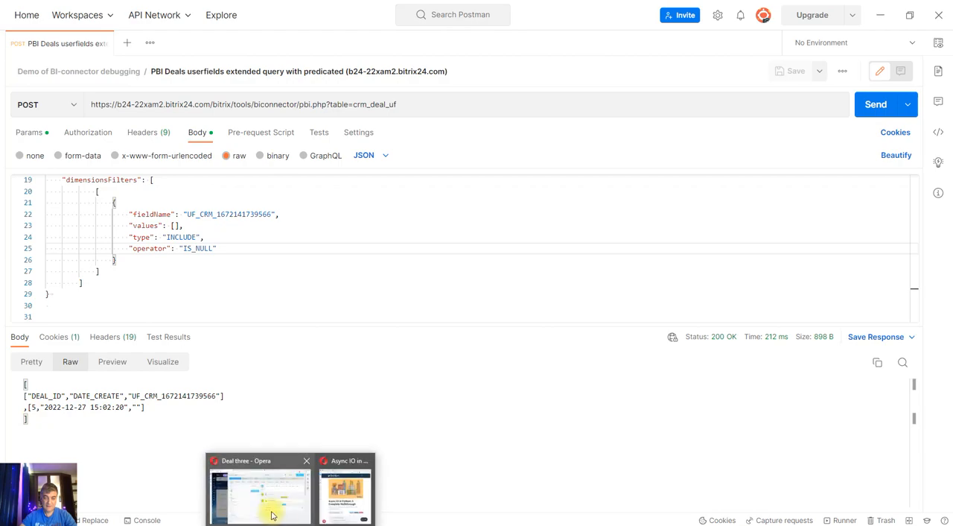
Switch to the Deal three page in the browser, put my_list into edit mode and inspect its dropdown element in the developer tools
{"action": "left_click", "coordinate": [272, 514]}
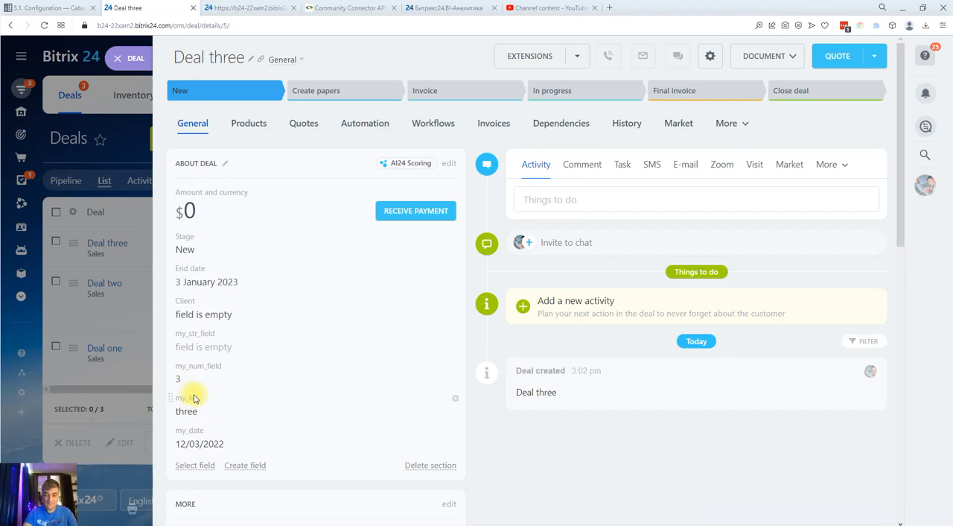
{"action": "key", "text": "F12"}
{"action": "scroll", "coordinate": [328, 317], "scroll_direction": "down", "scroll_amount": 1}
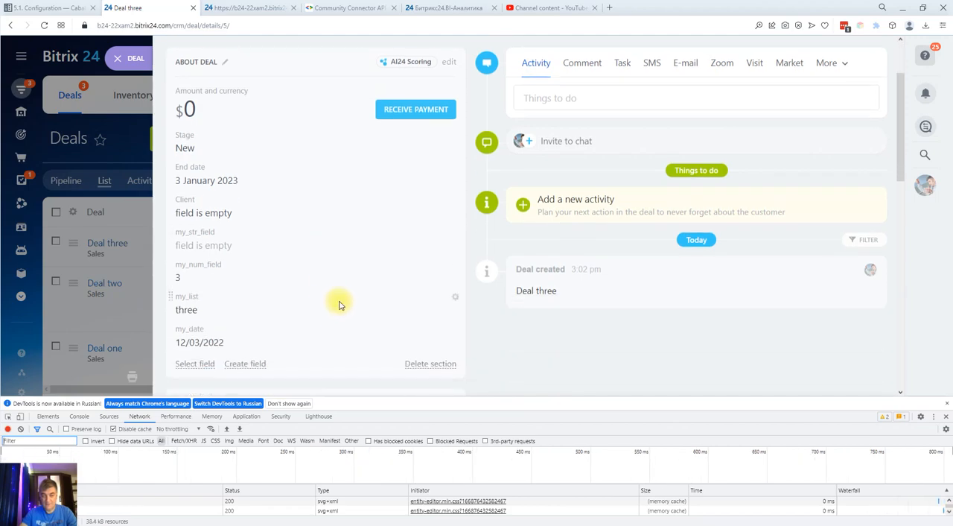
{"action": "scroll", "coordinate": [338, 304], "scroll_direction": "down", "scroll_amount": 1}
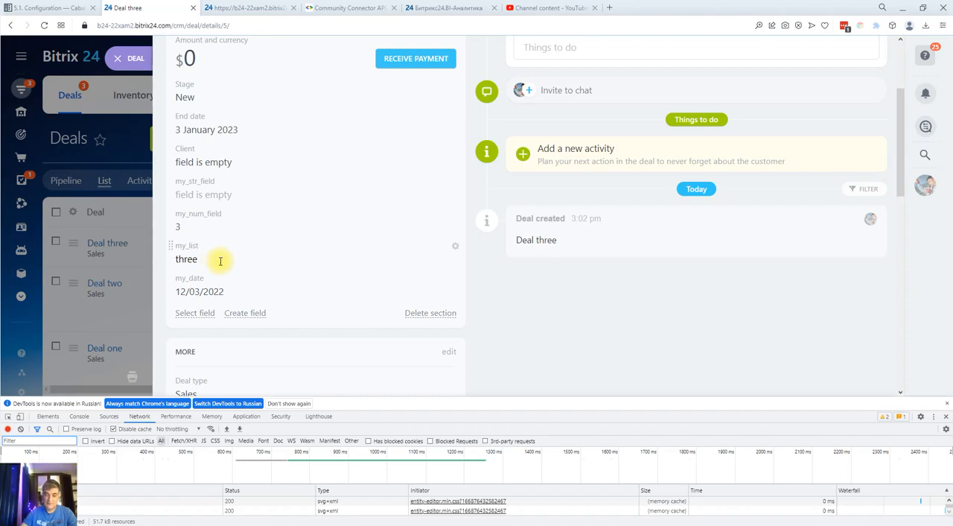
{"action": "left_click", "coordinate": [199, 258]}
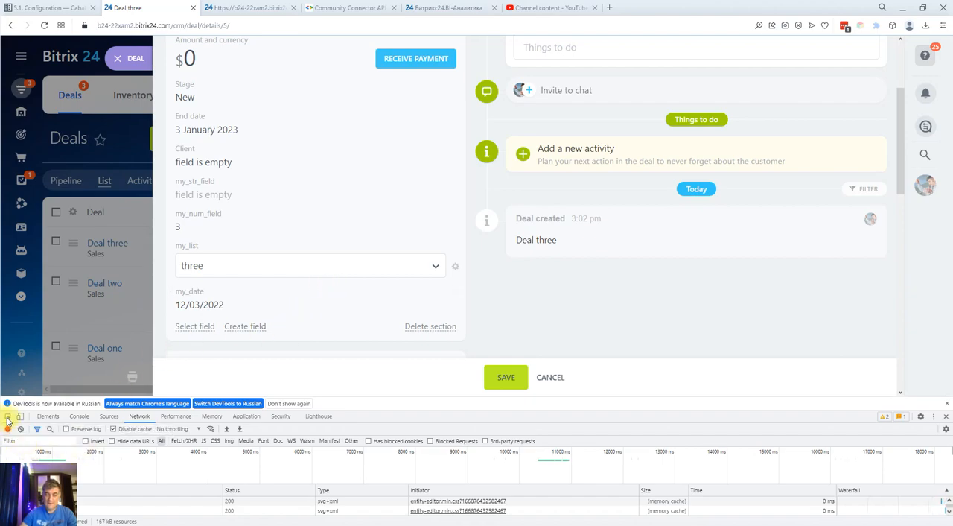
{"action": "left_click", "coordinate": [7, 417]}
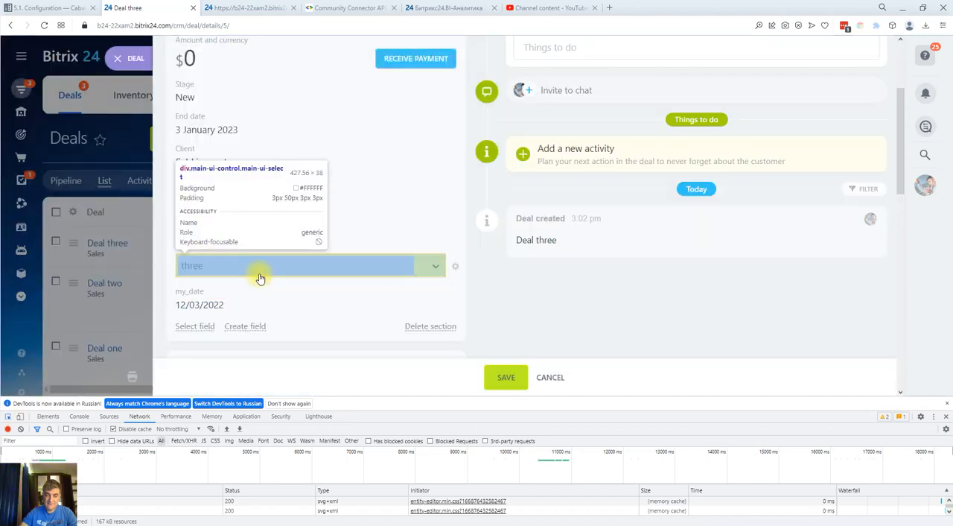
{"action": "left_click", "coordinate": [264, 270]}
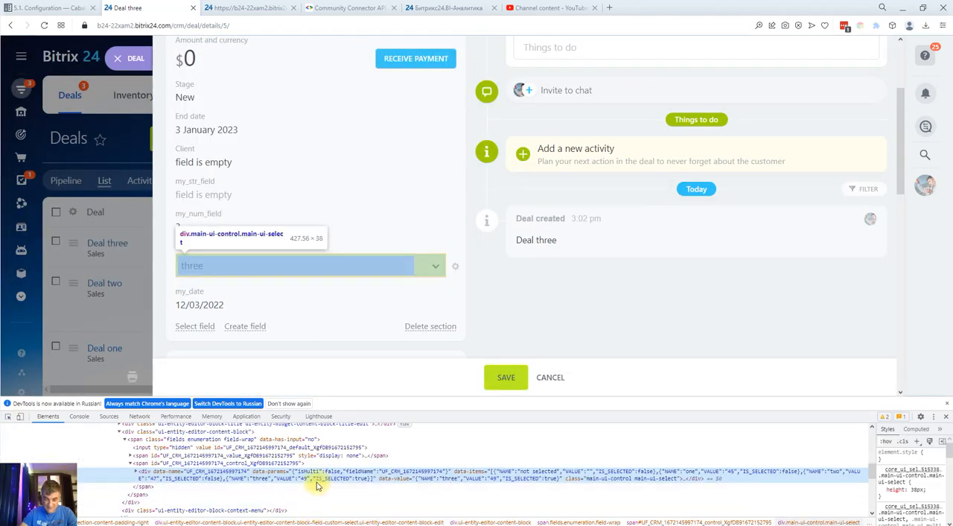
{"action": "double_click", "coordinate": [210, 474]}
{"action": "key", "text": "ctrl+c"}
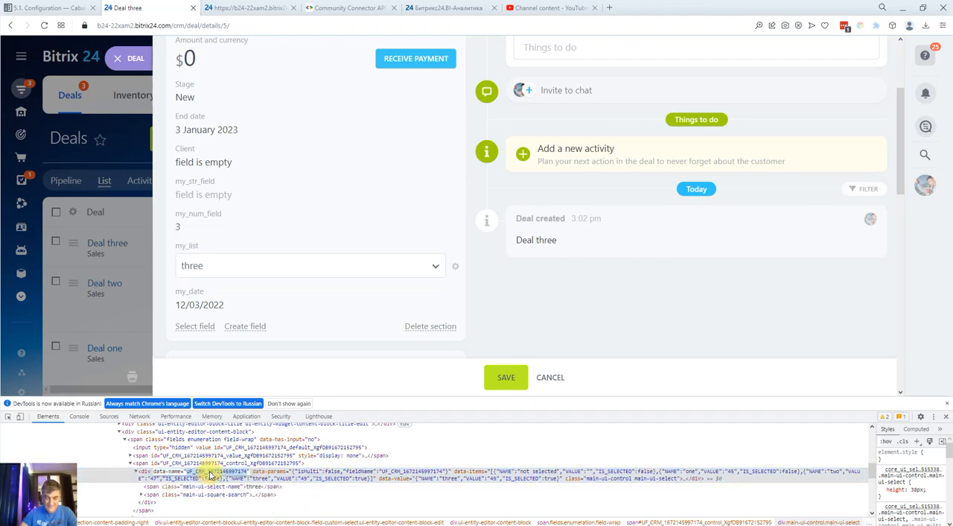
{"action": "right_click", "coordinate": [210, 472]}
{"action": "left_click", "coordinate": [240, 339]}
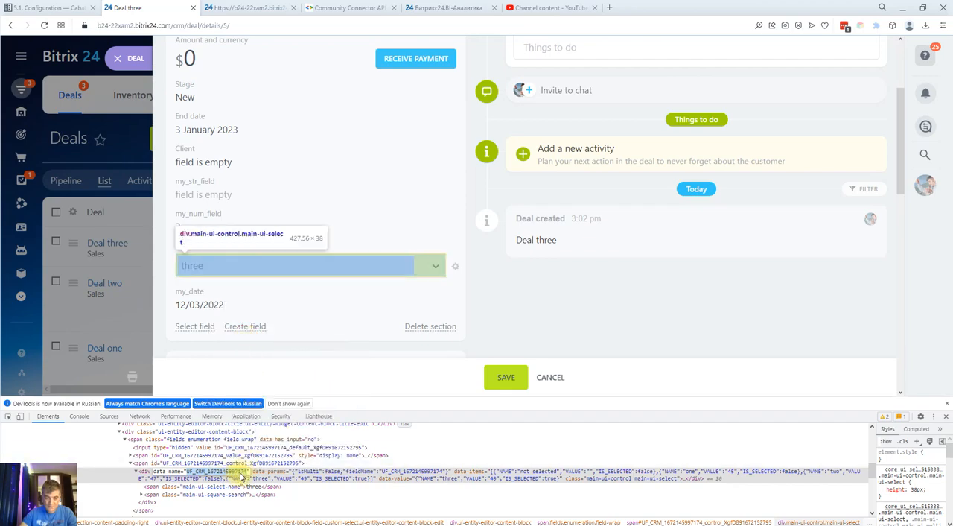
{"action": "left_click", "coordinate": [463, 525]}
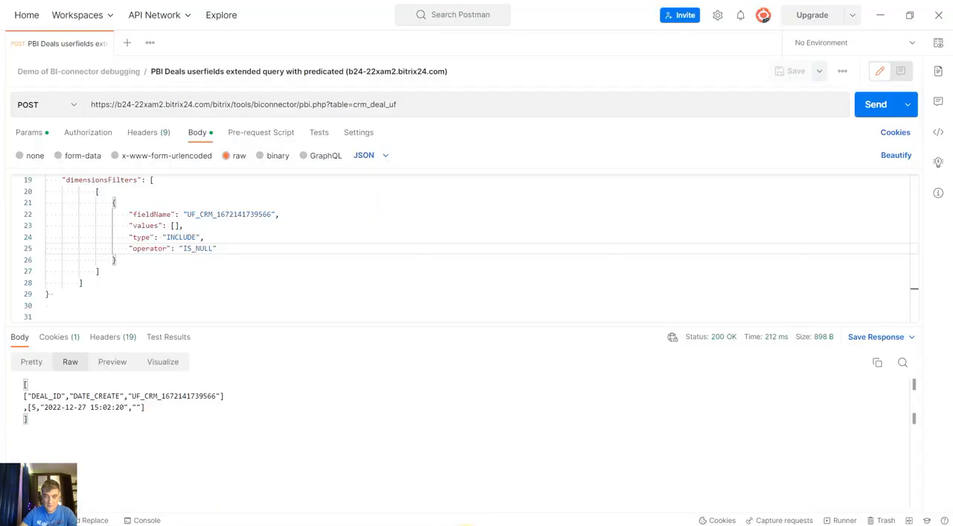
{"action": "scroll", "coordinate": [195, 255], "scroll_direction": "up", "scroll_amount": 4}
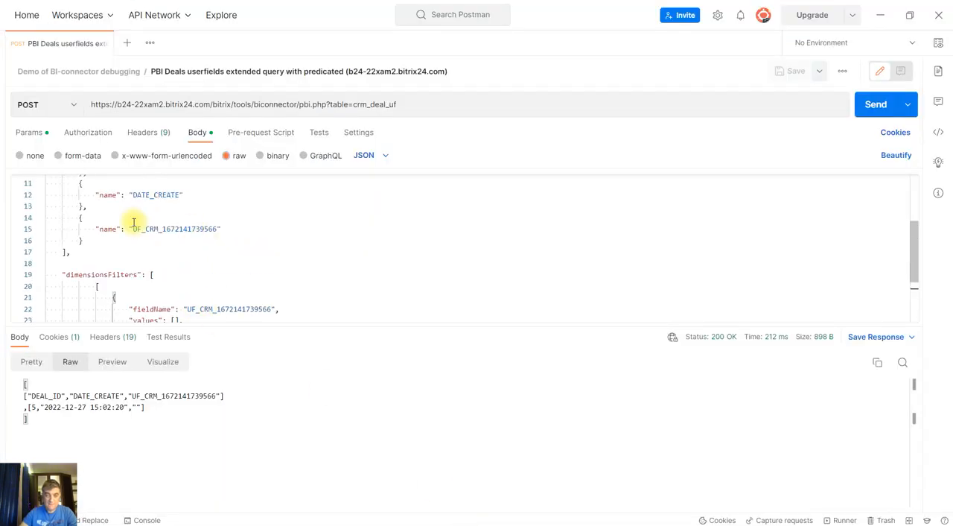
{"action": "left_click_drag", "start_coordinate": [134, 227], "coordinate": [218, 229]}
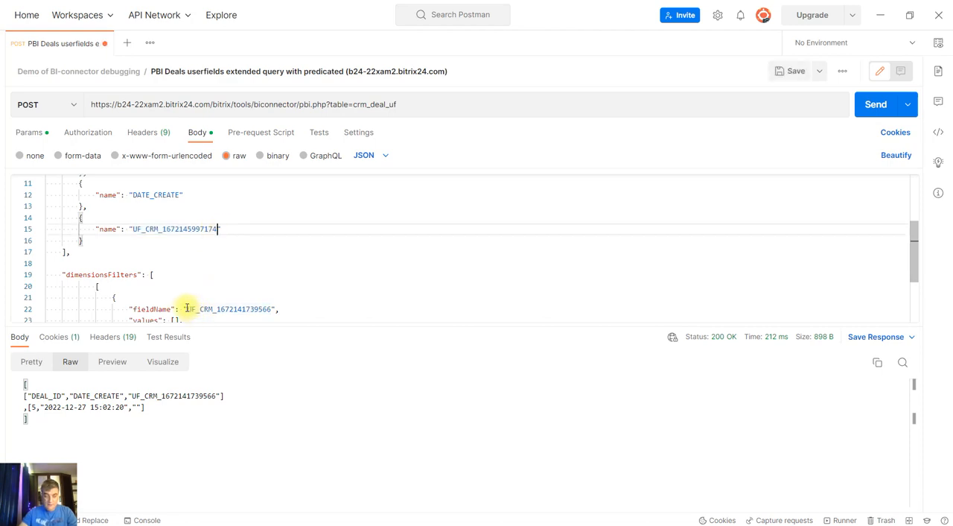
{"action": "key", "text": "ctrl+v"}
{"action": "left_click_drag", "start_coordinate": [188, 306], "coordinate": [272, 305]}
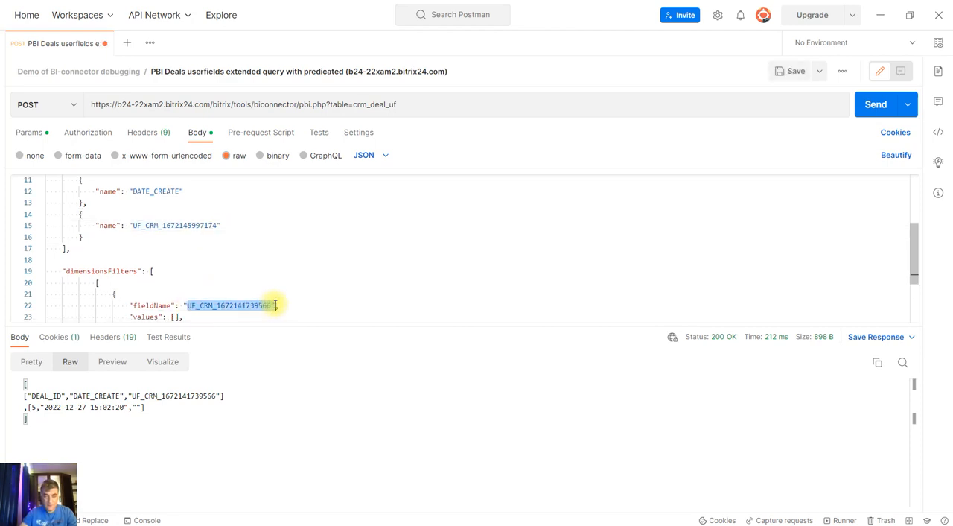
{"action": "key", "text": "ctrl+v"}
{"action": "scroll", "coordinate": [347, 292], "scroll_direction": "down", "scroll_amount": 1}
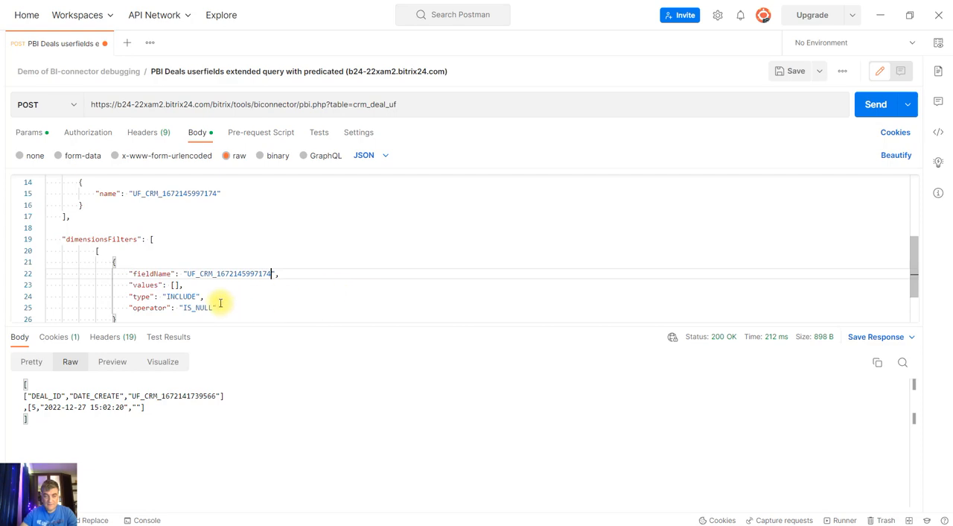
Save the request, enlarge the request body area slightly, and send the IS_NULL query for the list field
{"action": "left_click", "coordinate": [192, 308]}
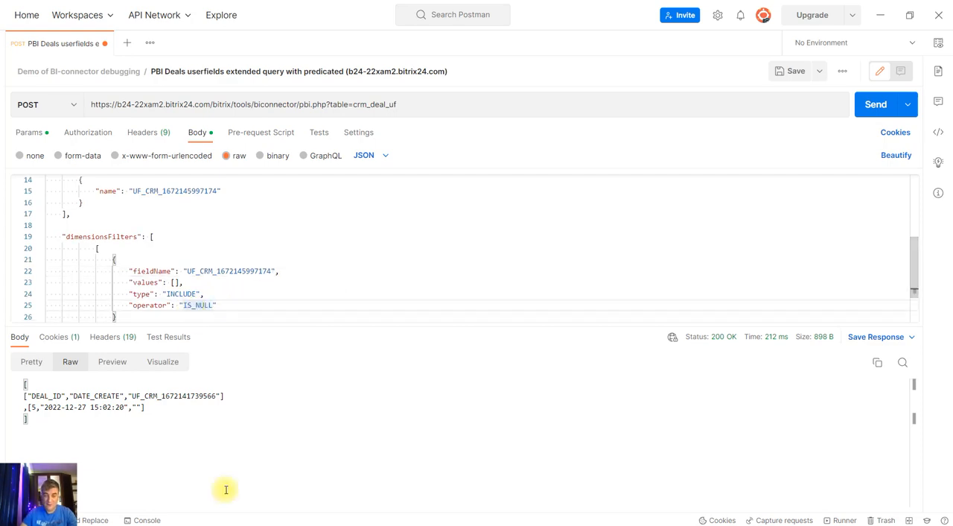
{"action": "mouse_move", "coordinate": [288, 525]}
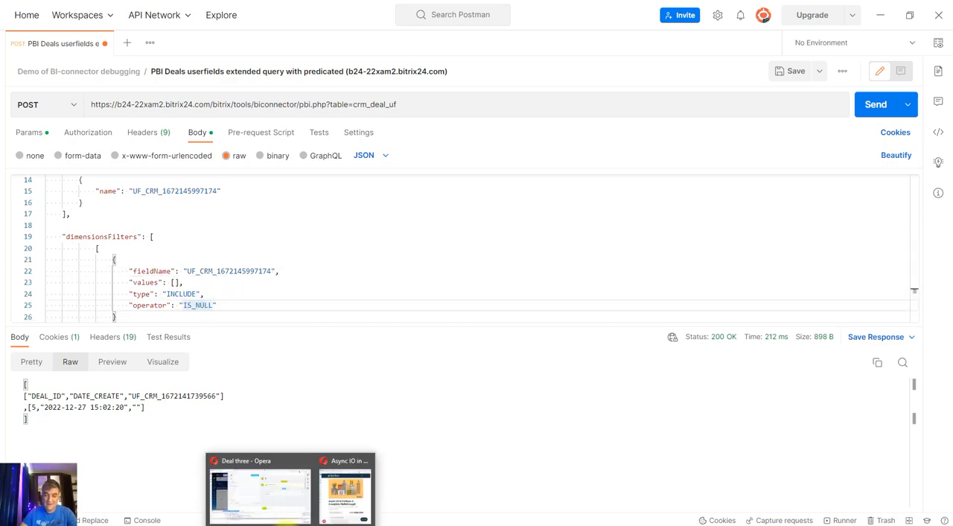
{"action": "left_click", "coordinate": [217, 305]}
{"action": "scroll", "coordinate": [250, 284], "scroll_direction": "down", "scroll_amount": 1}
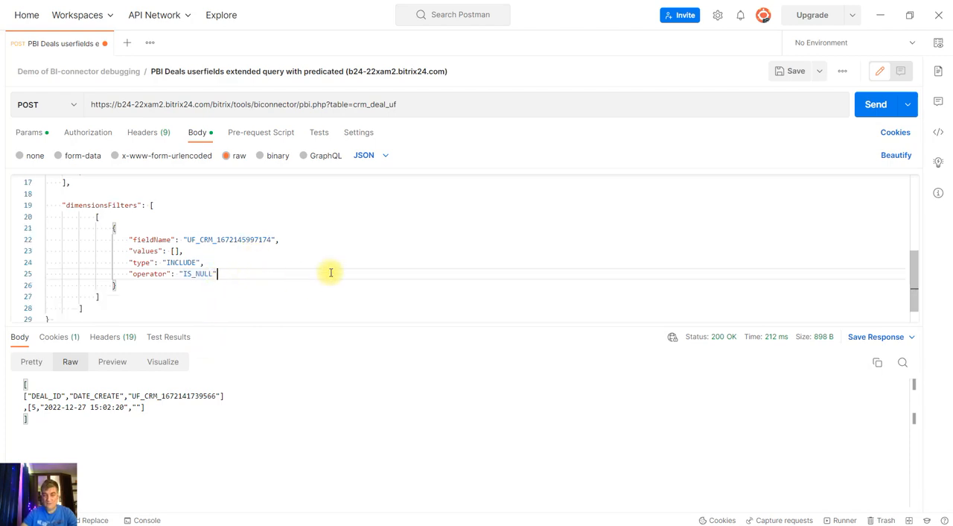
{"action": "left_click", "coordinate": [786, 71]}
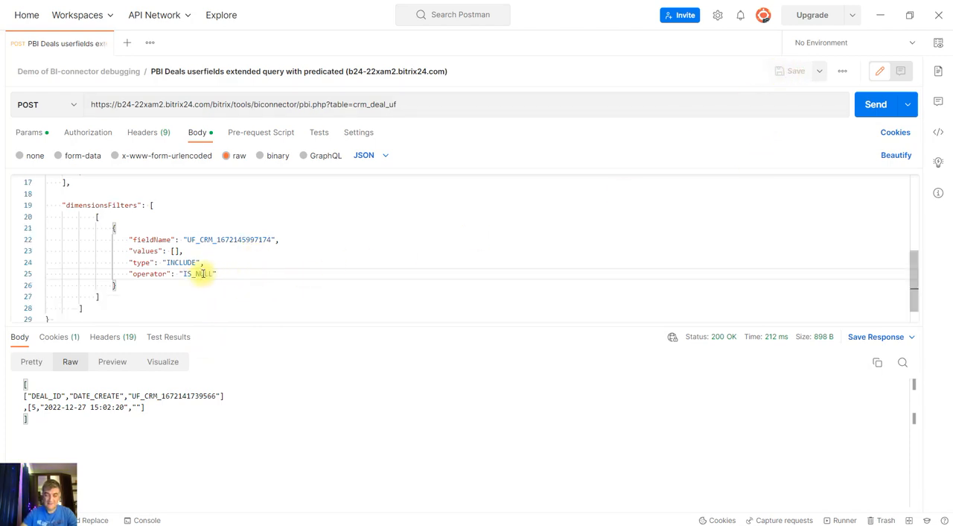
{"action": "left_click_drag", "start_coordinate": [311, 326], "coordinate": [312, 341]}
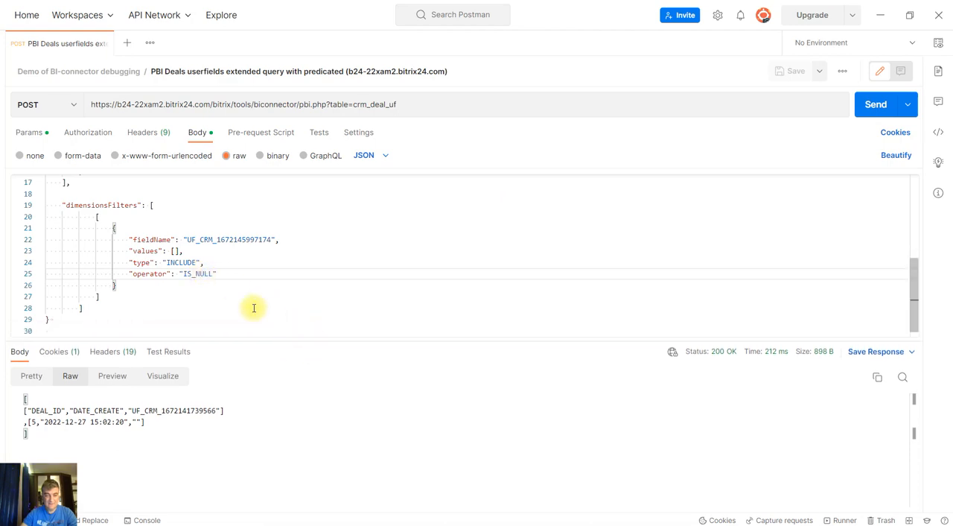
{"action": "left_click", "coordinate": [871, 105]}
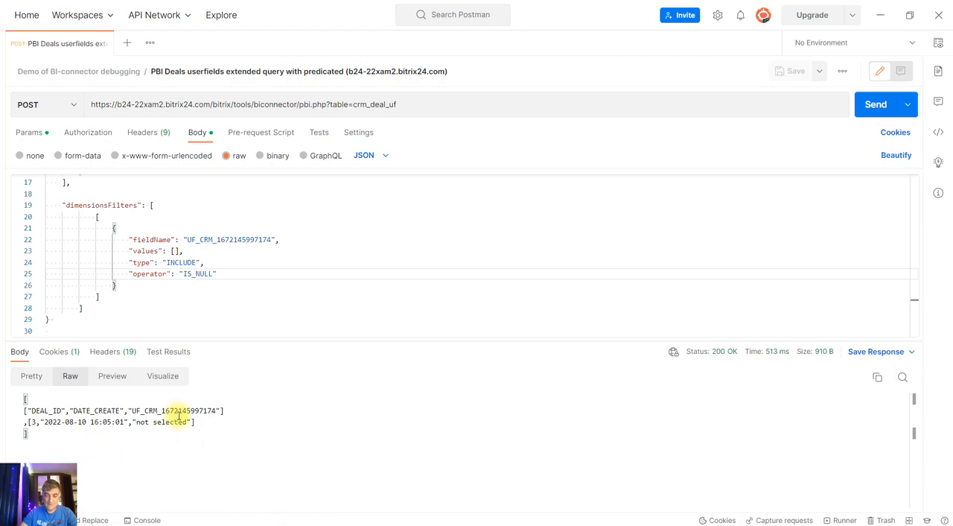
Switch to the browser and reload the pbi.php output page to examine the current user field values of all deals
{"action": "mouse_move", "coordinate": [291, 522]}
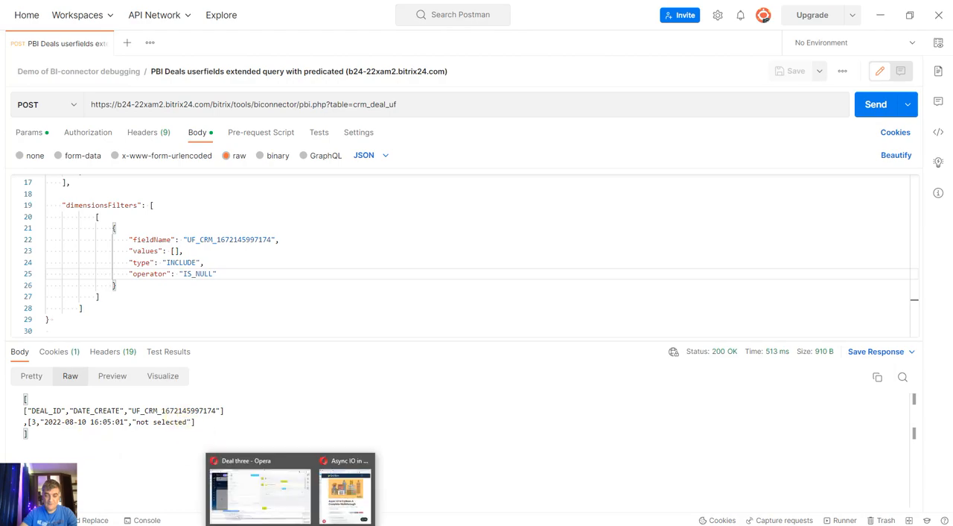
{"action": "left_click", "coordinate": [276, 480]}
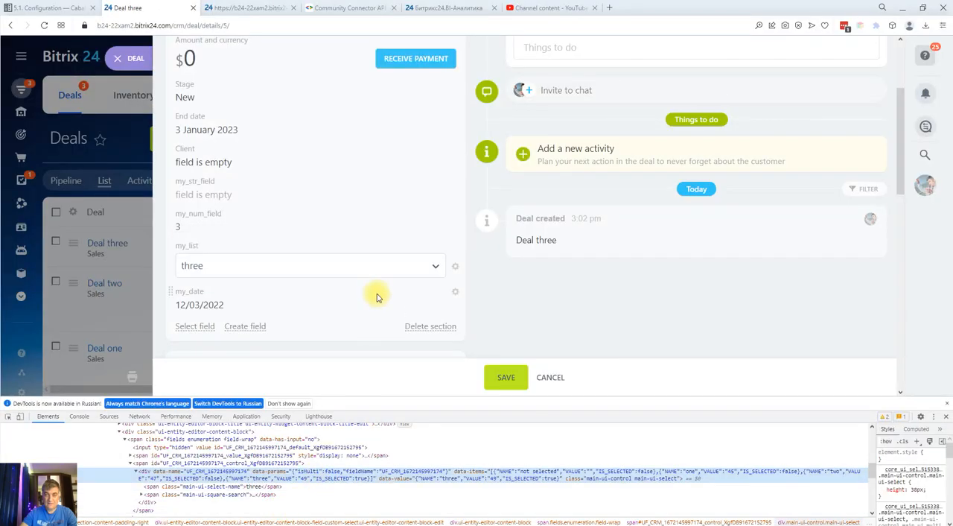
{"action": "left_click", "coordinate": [268, 8]}
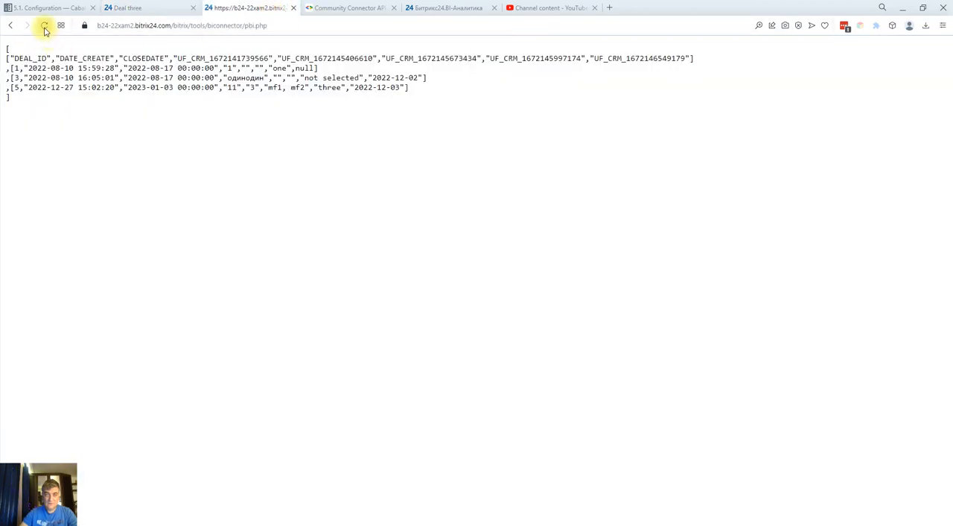
{"action": "left_click", "coordinate": [44, 26]}
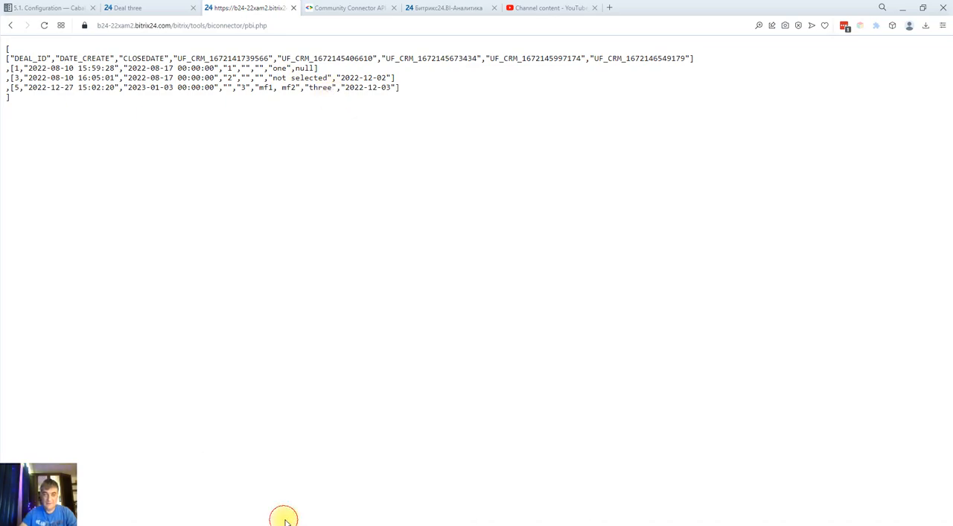
{"action": "left_click", "coordinate": [161, 15]}
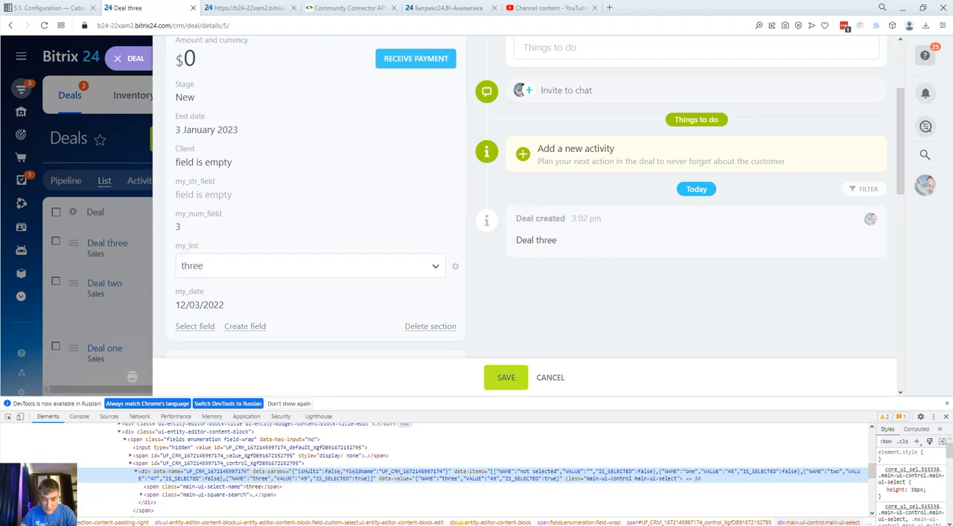
Switch back to Postman and change the dimension filter's operator to EQUALS
{"action": "left_click", "coordinate": [455, 525]}
{"action": "scroll", "coordinate": [231, 256], "scroll_direction": "up", "scroll_amount": 1}
{"action": "scroll", "coordinate": [192, 290], "scroll_direction": "down", "scroll_amount": 1}
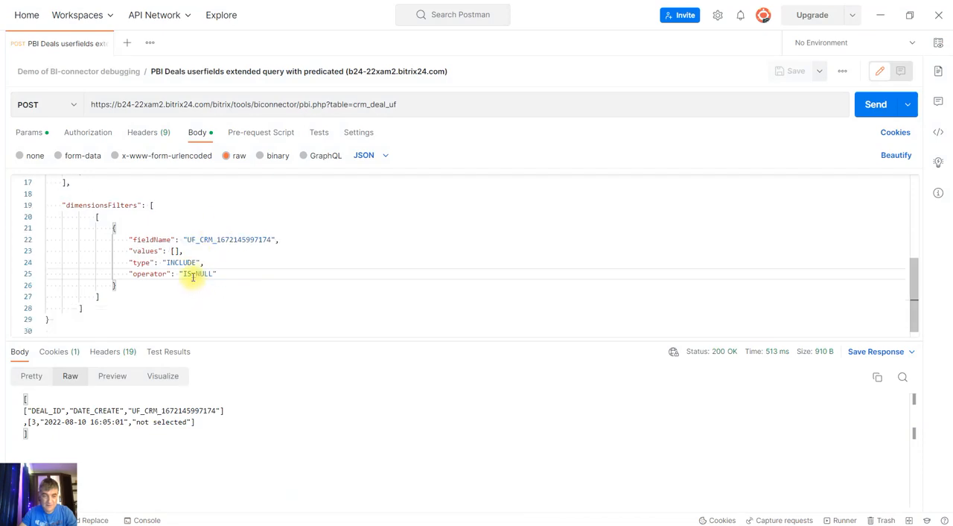
{"action": "left_click", "coordinate": [194, 273]}
{"action": "key", "text": "shift+Right"}
{"action": "key", "text": "shift+Right"}
{"action": "key", "text": "shift+Right"}
{"action": "key", "text": "shift+Right"}
{"action": "key", "text": "shift+Right"}
{"action": "key", "text": "shift+Right"}
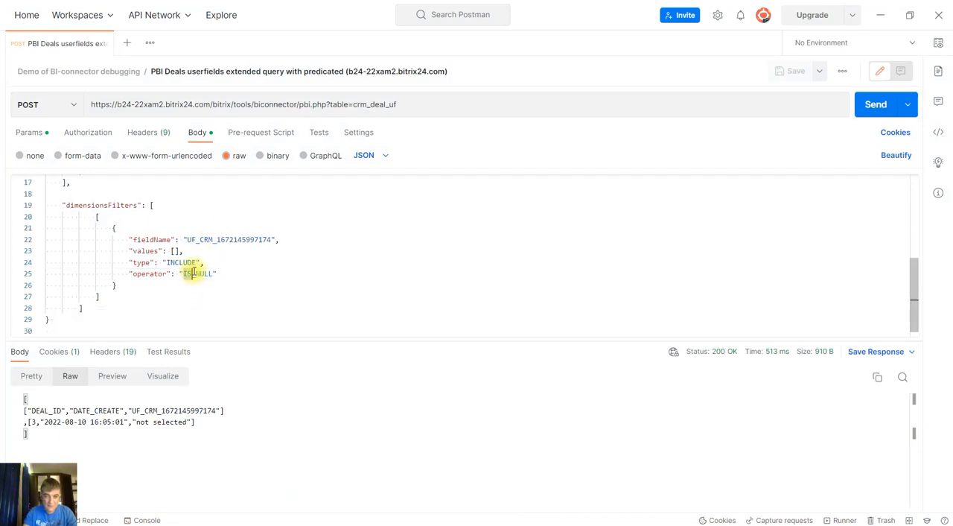
{"action": "type", "text": "E"}
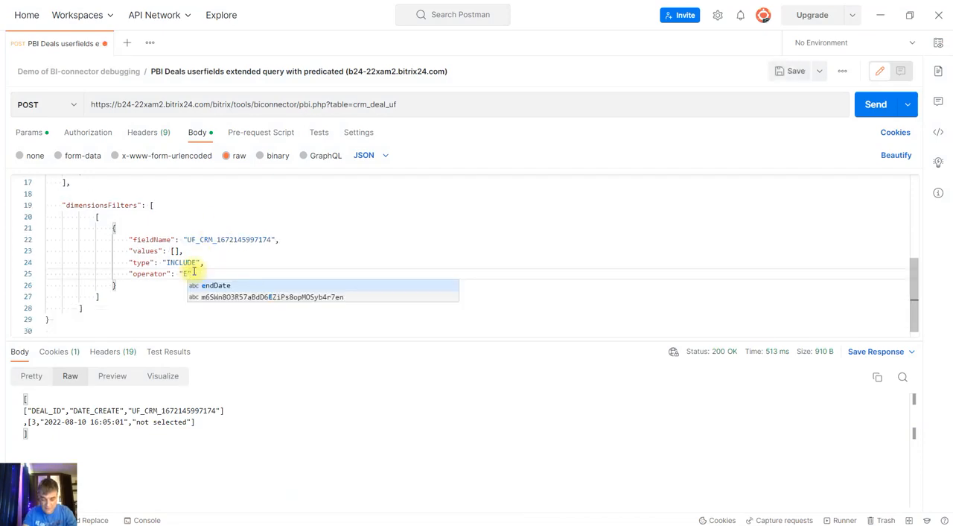
{"action": "type", "text": "QUA"}
Set the dimension filter's values array to ["three"]
{"action": "key", "text": "Up"}
{"action": "key", "text": "Up"}
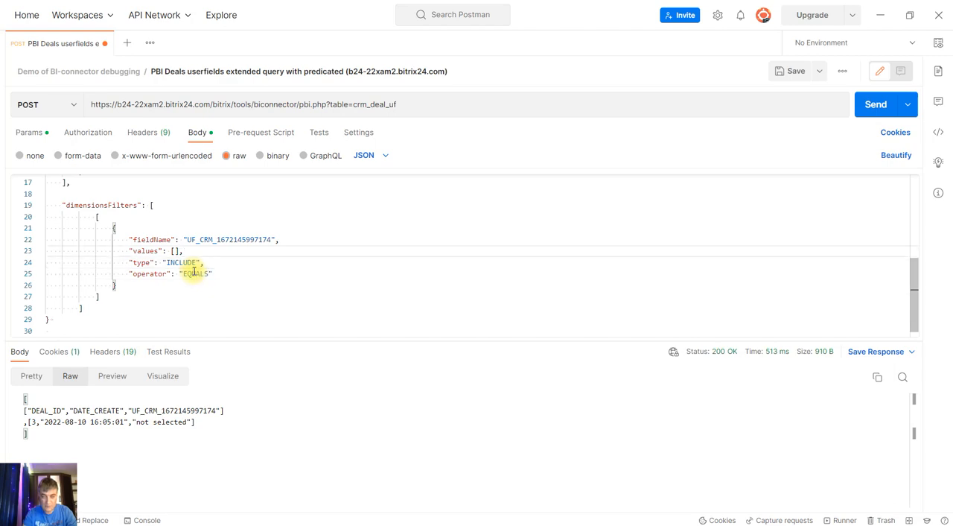
{"action": "key", "text": "Left"}
{"action": "type", "text": "\""}
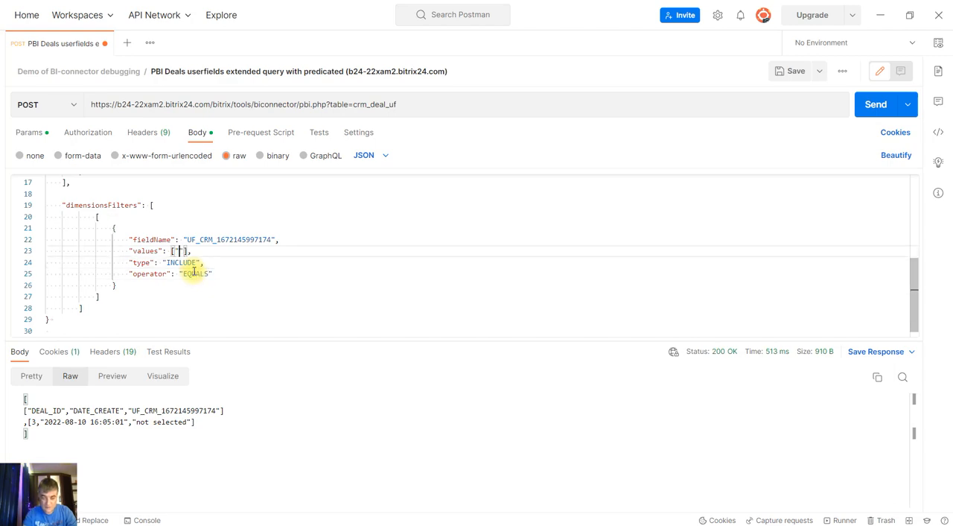
{"action": "type", "text": "three"}
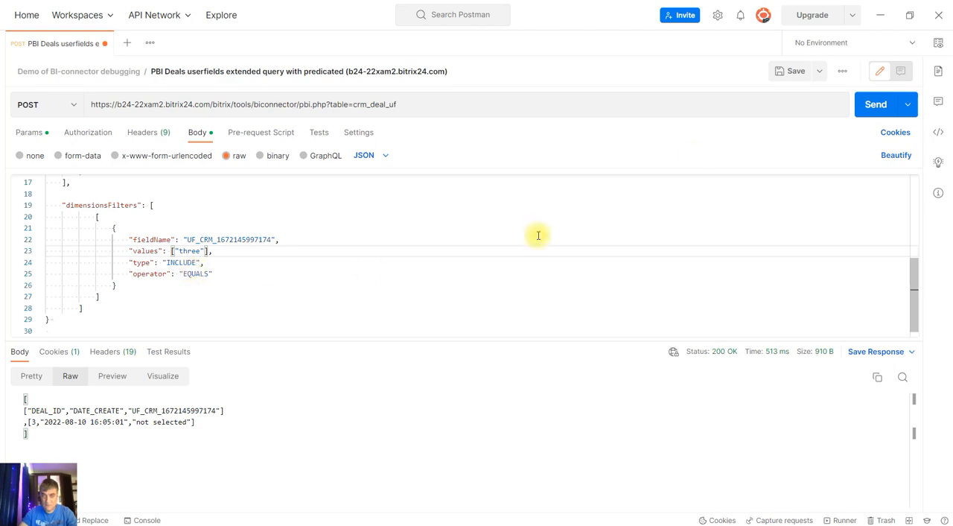
Save and send the request to query deals whose list field equals "three"
{"action": "left_click", "coordinate": [789, 70]}
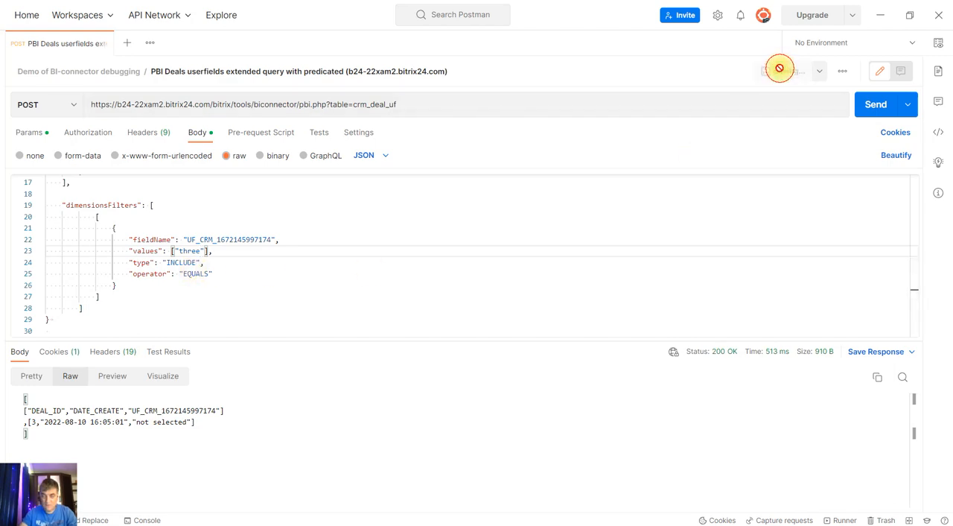
{"action": "left_click", "coordinate": [876, 105]}
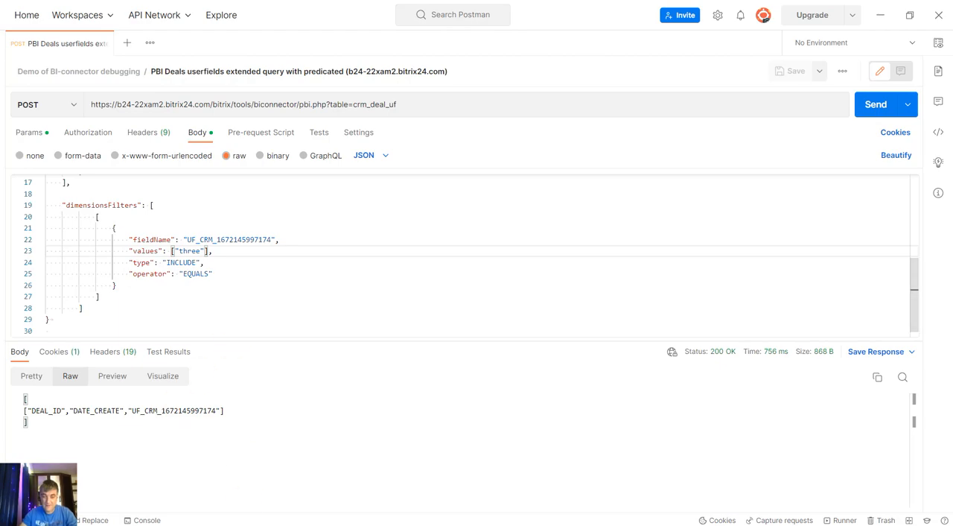
{"action": "left_click", "coordinate": [274, 518]}
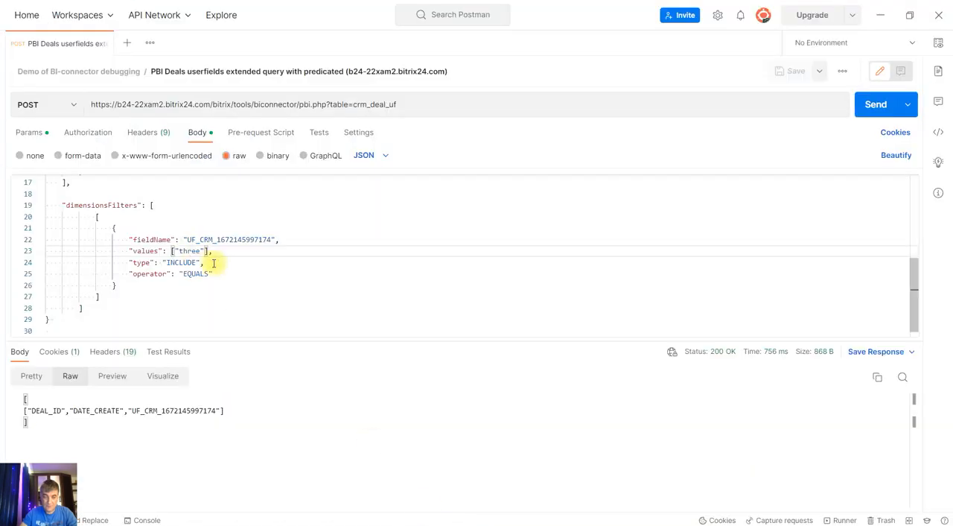
Set the dimension filter's value to "49", then save and send the request to query deals by the list item's ID
{"action": "double_click", "coordinate": [182, 251]}
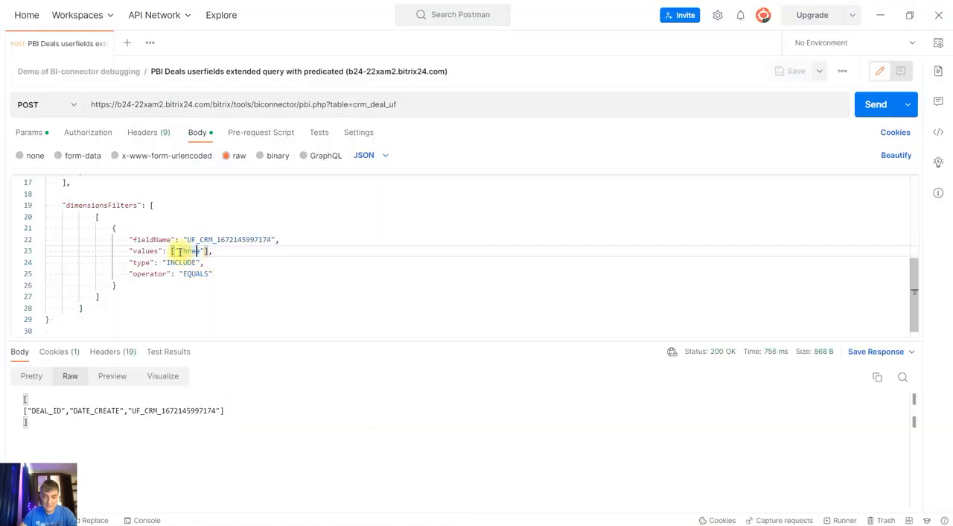
{"action": "type", "text": "49"}
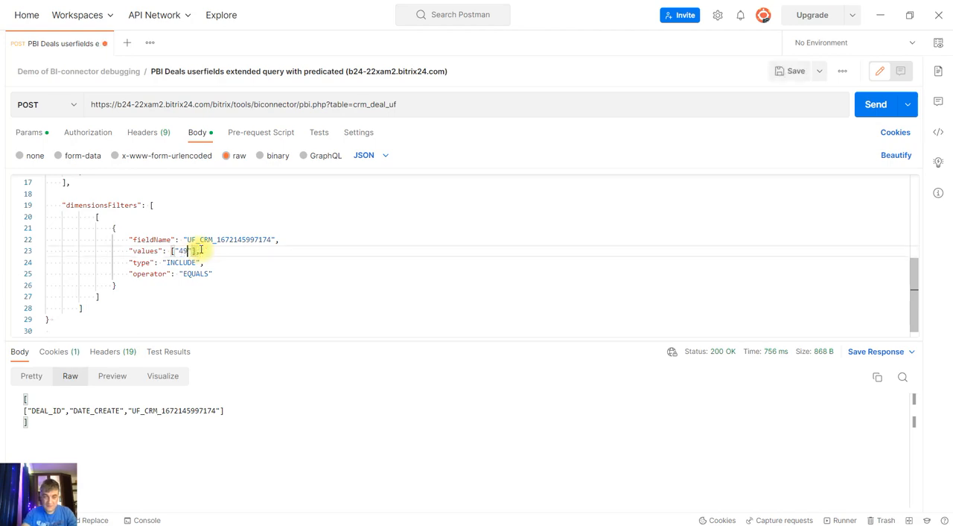
{"action": "left_click", "coordinate": [790, 70]}
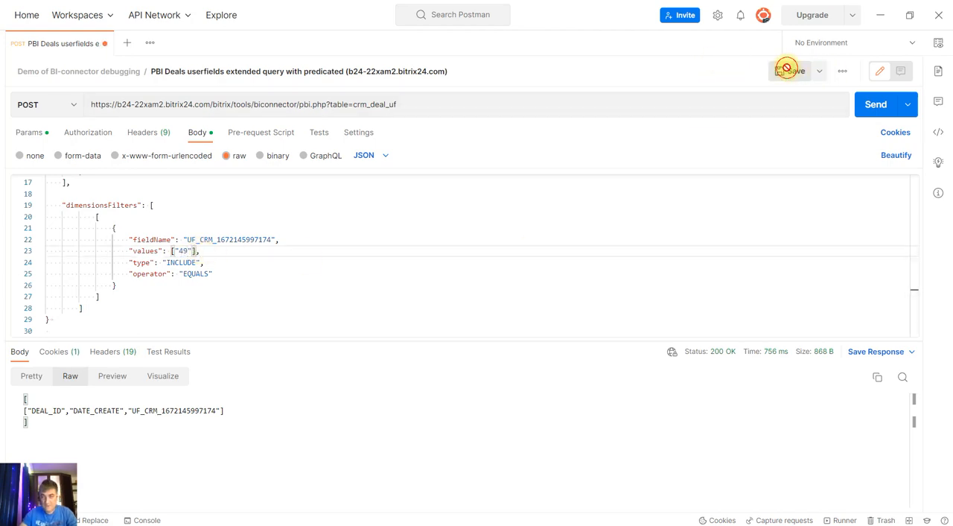
{"action": "left_click", "coordinate": [873, 105]}
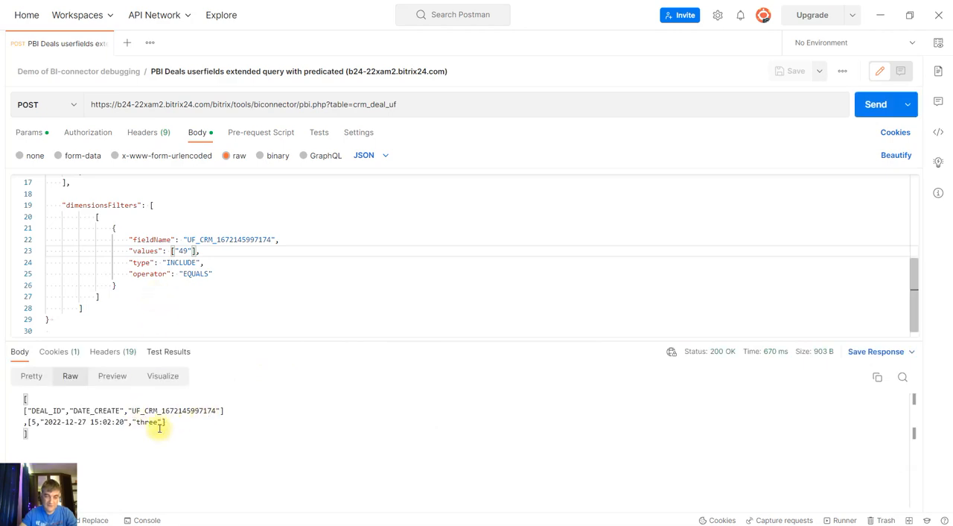
{"action": "left_click_drag", "start_coordinate": [135, 421], "coordinate": [160, 421]}
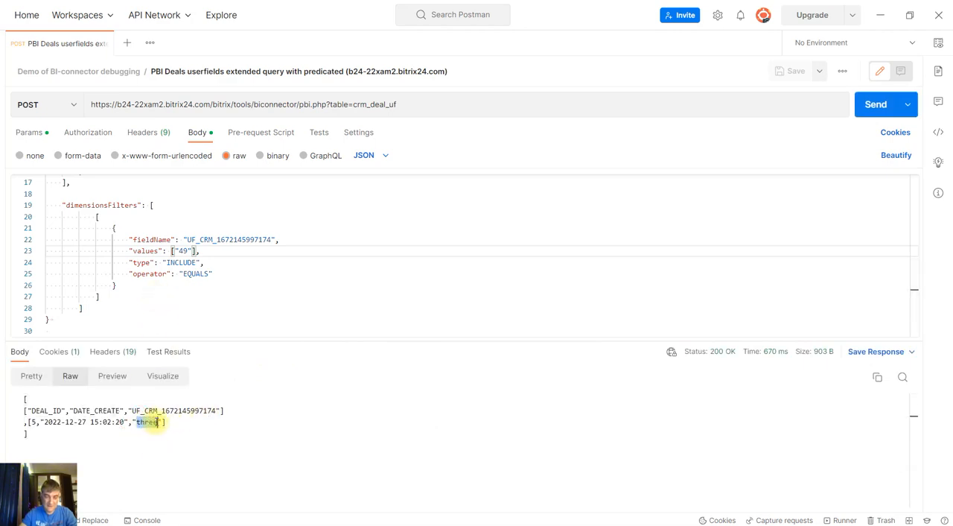
{"action": "left_click", "coordinate": [182, 423]}
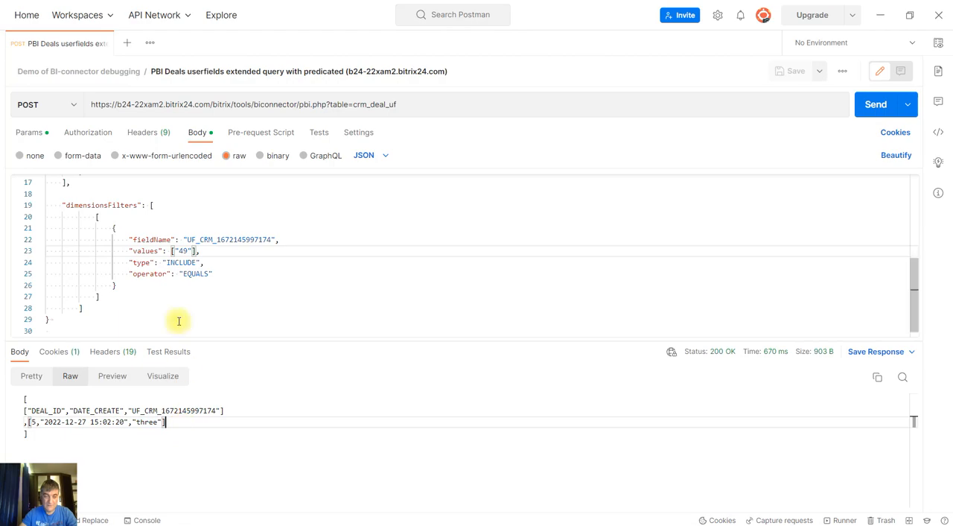
Switch to the Deal three page in the Opera browser, review its fields, and save the open deal form with my_list kept at three
{"action": "mouse_move", "coordinate": [272, 518]}
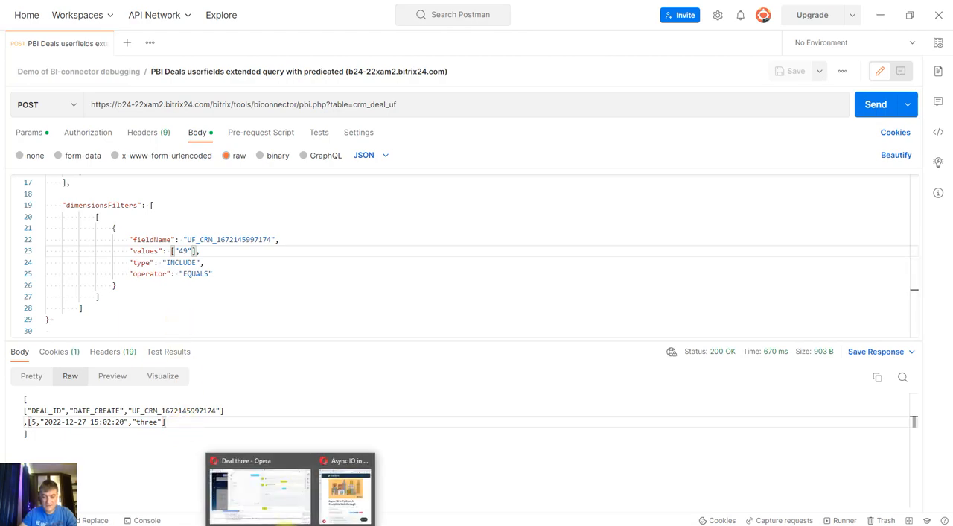
{"action": "left_click", "coordinate": [272, 495]}
{"action": "scroll", "coordinate": [273, 296], "scroll_direction": "up", "scroll_amount": 1}
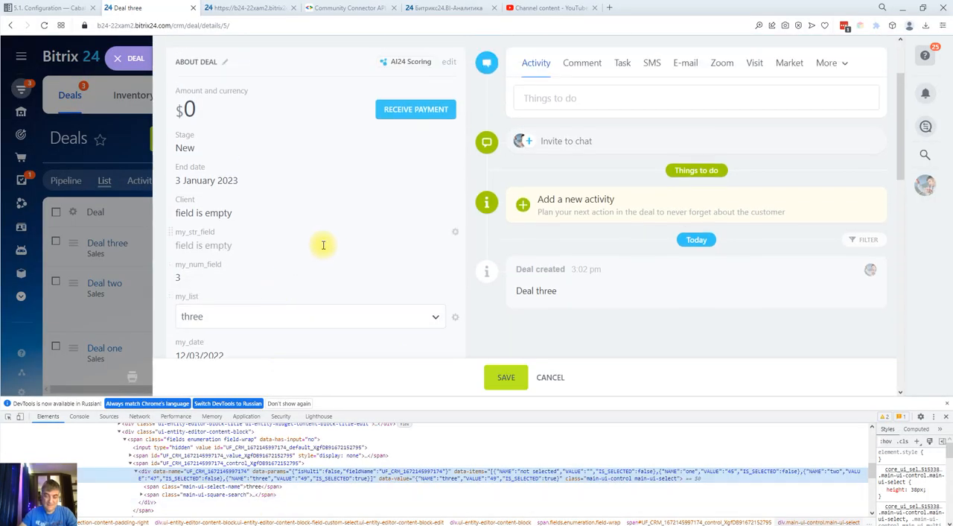
{"action": "scroll", "coordinate": [322, 247], "scroll_direction": "down", "scroll_amount": 1}
{"action": "scroll", "coordinate": [213, 206], "scroll_direction": "down", "scroll_amount": 1}
{"action": "scroll", "coordinate": [262, 221], "scroll_direction": "up", "scroll_amount": 2}
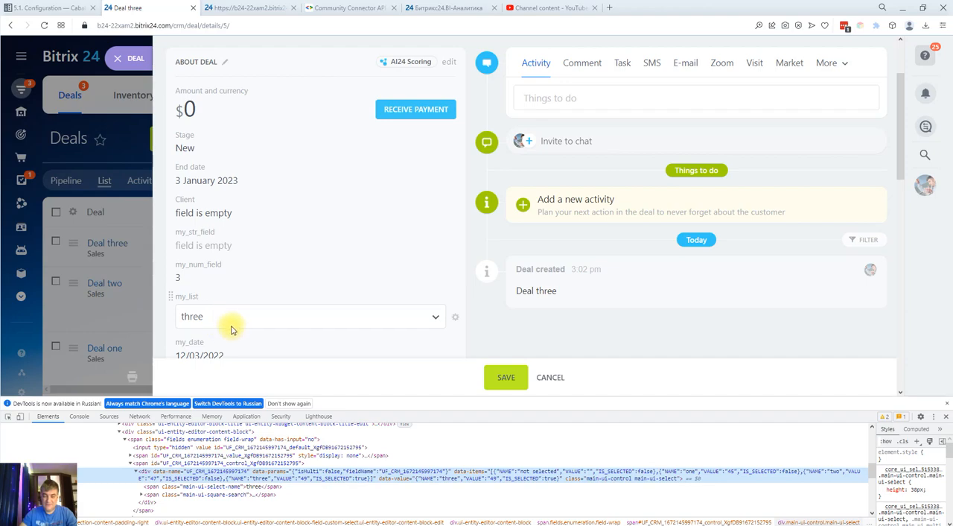
{"action": "scroll", "coordinate": [231, 316], "scroll_direction": "down", "scroll_amount": 1}
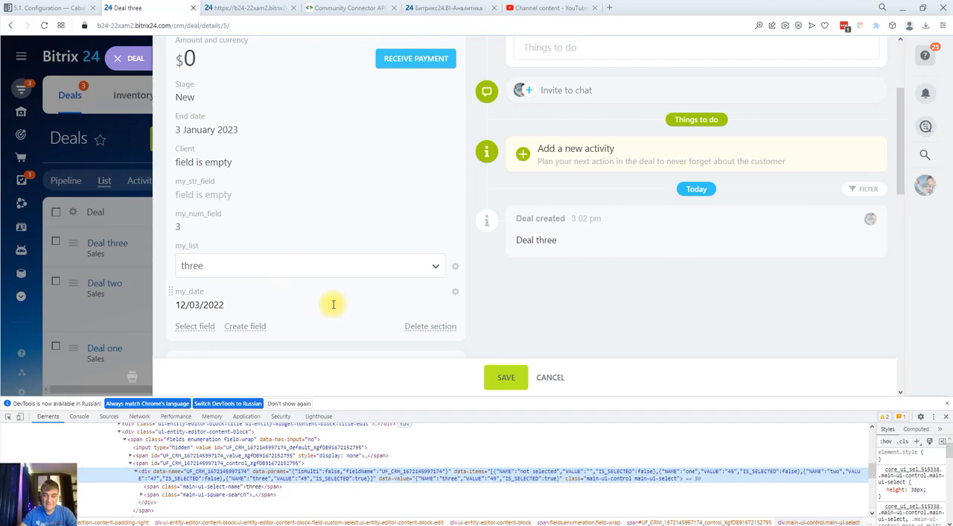
{"action": "left_click", "coordinate": [501, 377]}
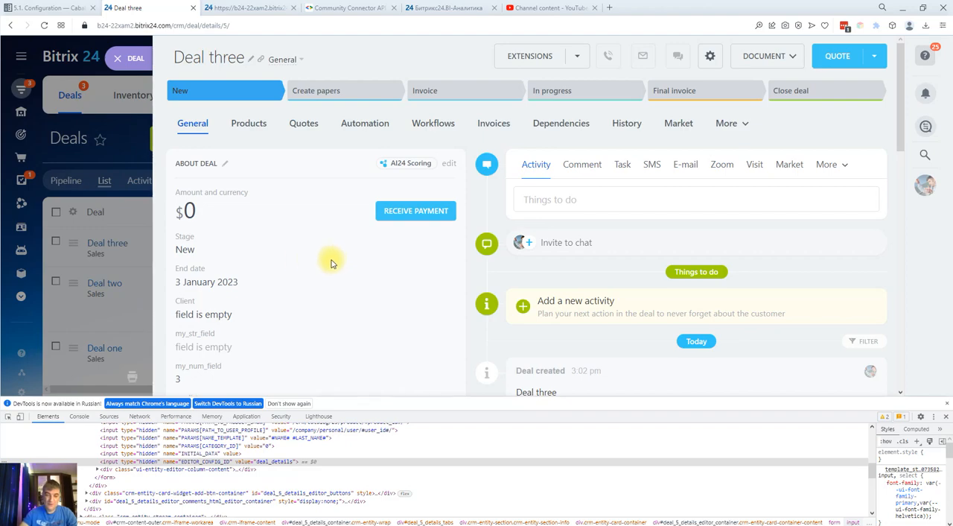
Enlarge the developer tools area and inspect the element showing the deal's End date value
{"action": "scroll", "coordinate": [315, 276], "scroll_direction": "down", "scroll_amount": 1}
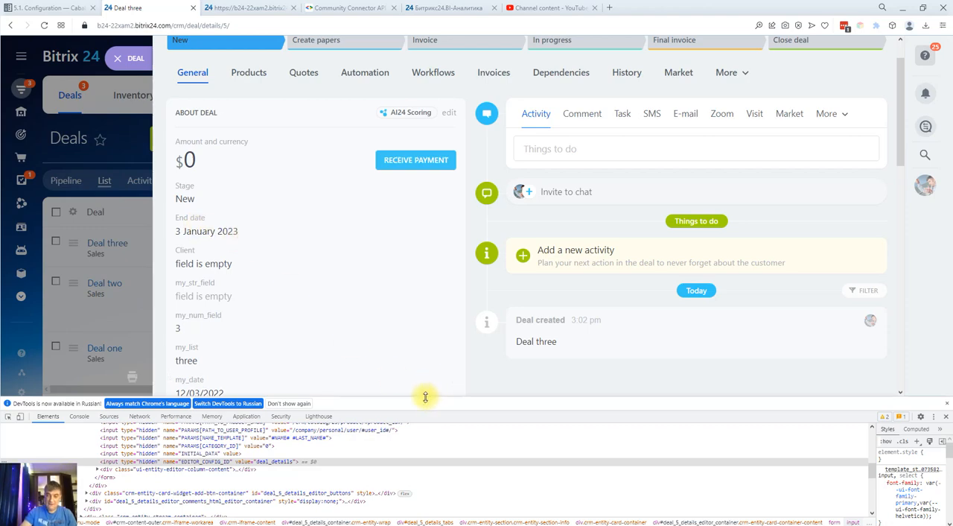
{"action": "left_click_drag", "start_coordinate": [426, 397], "coordinate": [425, 356]}
{"action": "scroll", "coordinate": [273, 215], "scroll_direction": "down", "scroll_amount": 1}
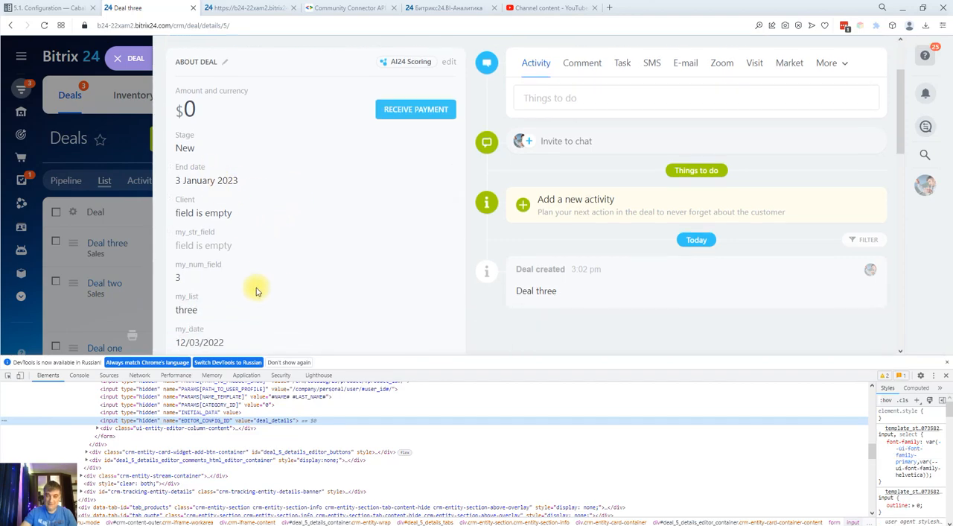
{"action": "left_click", "coordinate": [10, 380]}
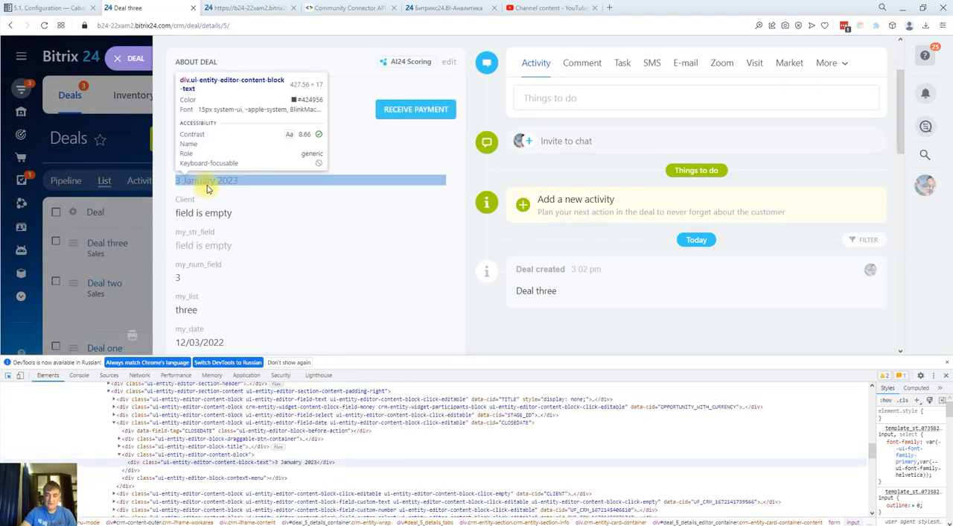
{"action": "left_click", "coordinate": [207, 188]}
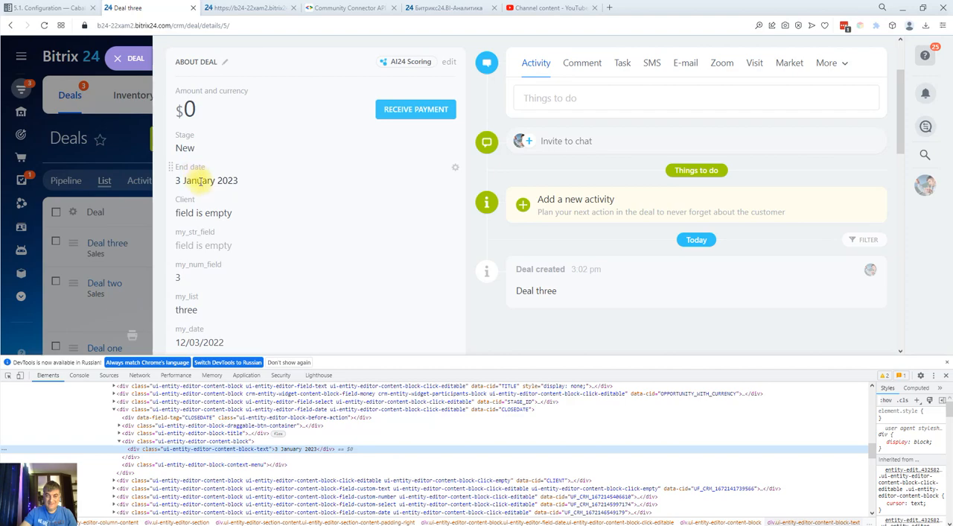
Open the deal's End date field for editing and inspect its date input element
{"action": "left_click", "coordinate": [199, 180]}
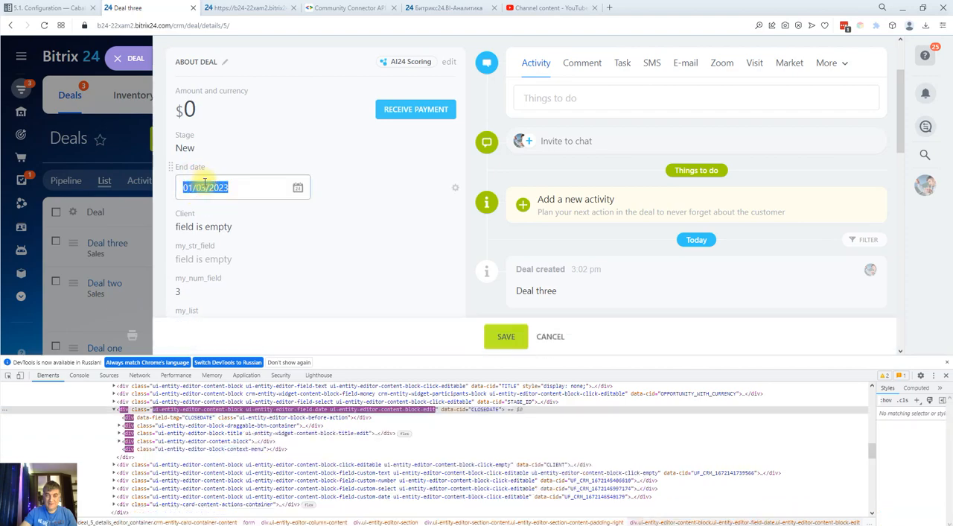
{"action": "left_click", "coordinate": [8, 375]}
{"action": "left_click", "coordinate": [229, 190]}
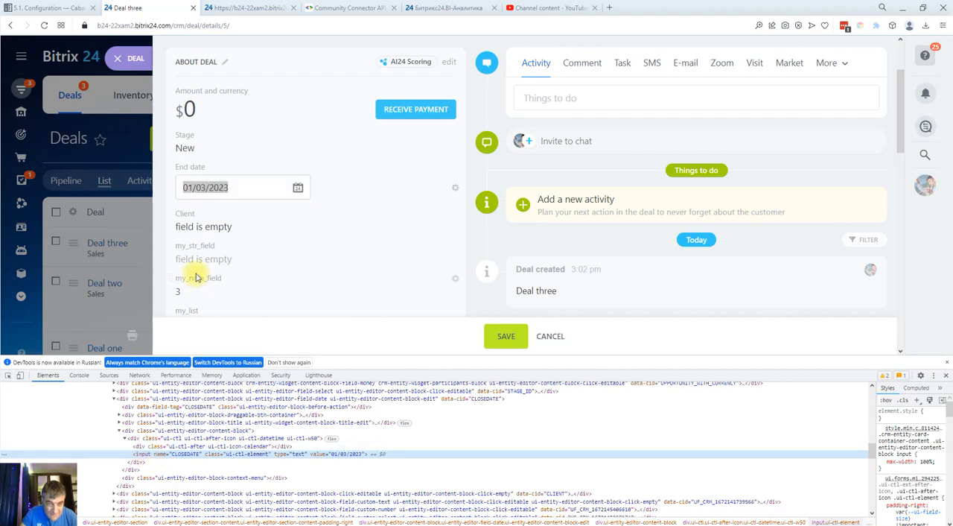
Open the End date calendar, inspect the date input again, and examine the surrounding markup for the field's identifiers
{"action": "left_click", "coordinate": [230, 187]}
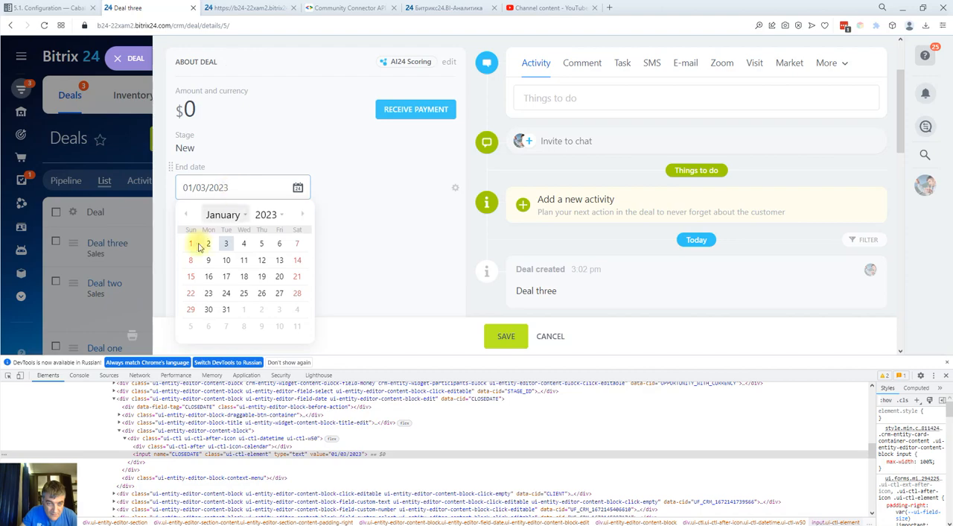
{"action": "left_click", "coordinate": [9, 375]}
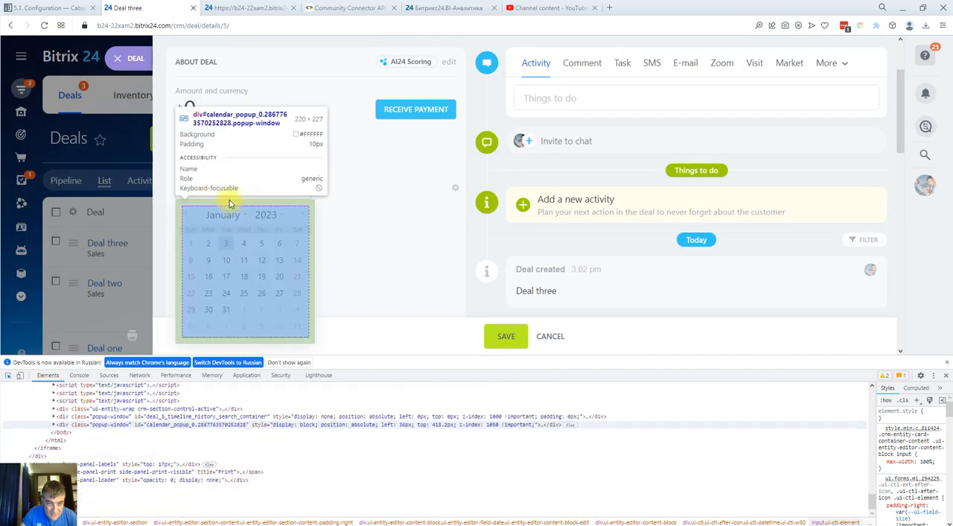
{"action": "left_click", "coordinate": [233, 187]}
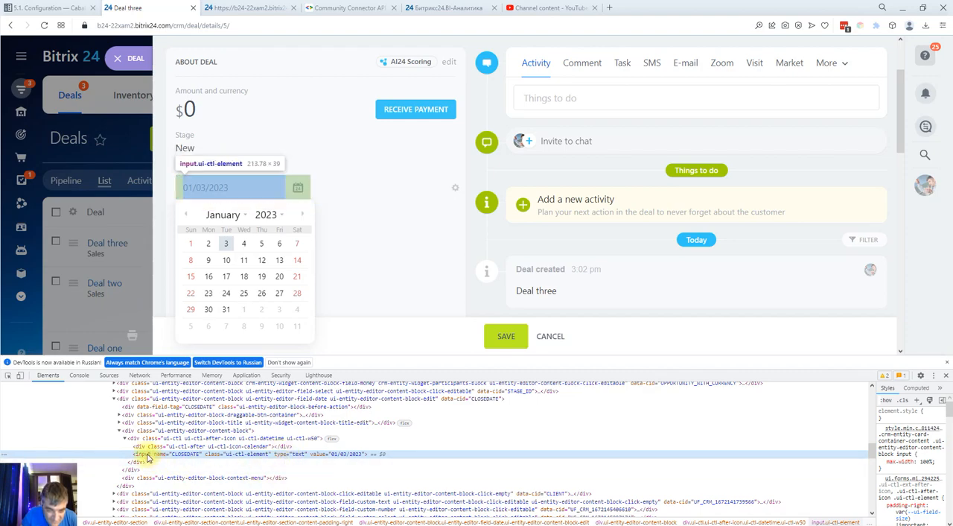
{"action": "scroll", "coordinate": [186, 449], "scroll_direction": "up", "scroll_amount": 2}
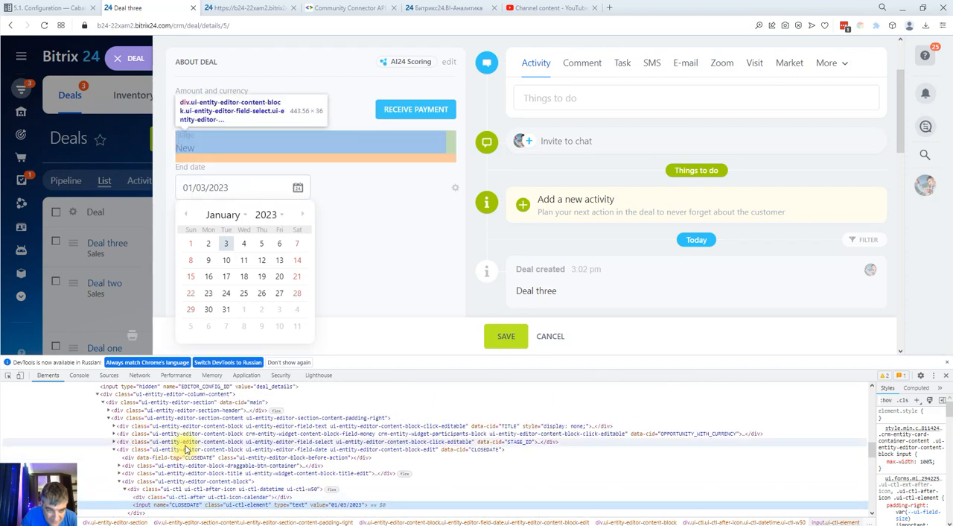
{"action": "scroll", "coordinate": [186, 450], "scroll_direction": "up", "scroll_amount": 2}
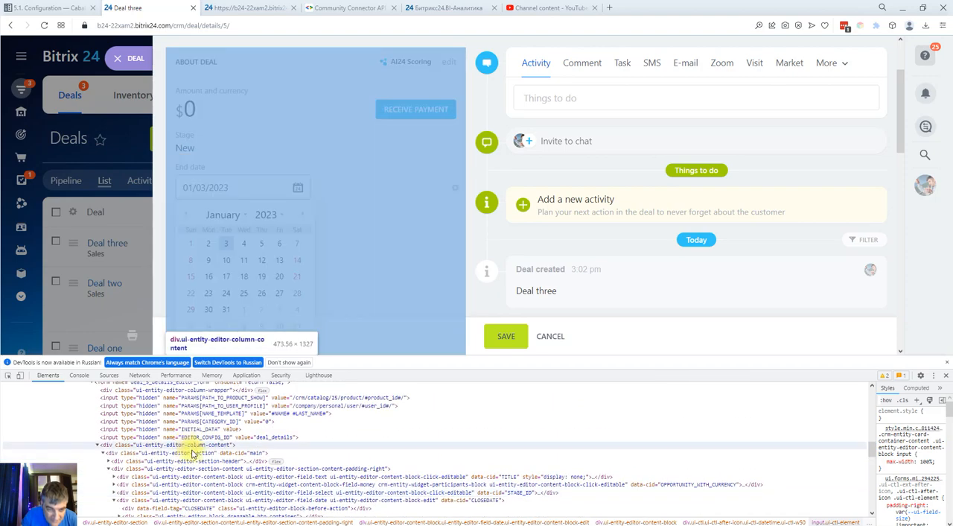
{"action": "scroll", "coordinate": [192, 452], "scroll_direction": "down", "scroll_amount": 4}
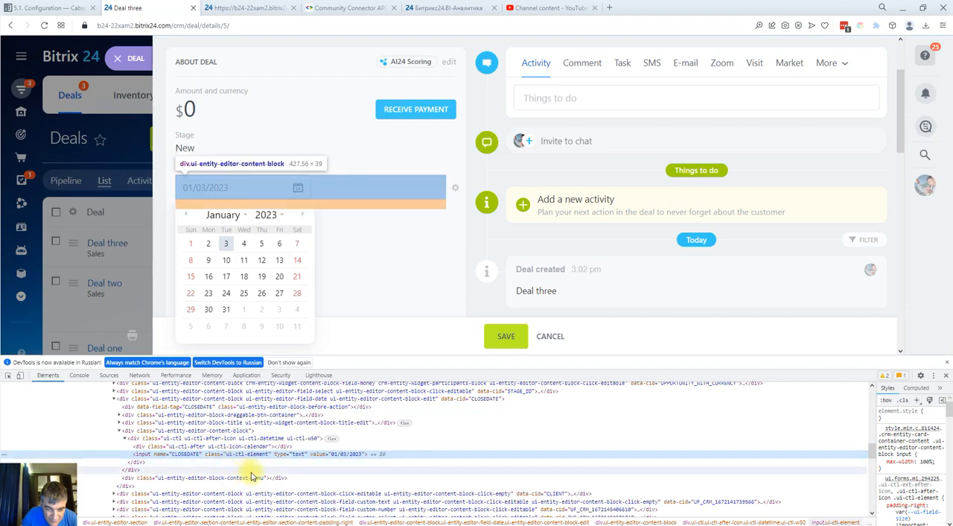
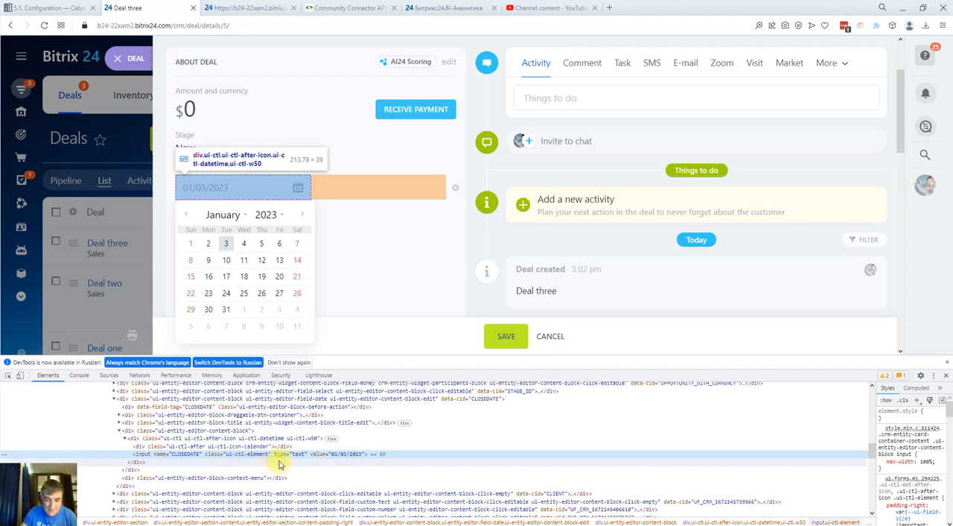
Inspect the End date field's label element in the deal form, check the nearby markup for its CLOSEDATE identifier, and dismiss the calendar
{"action": "left_click", "coordinate": [8, 376]}
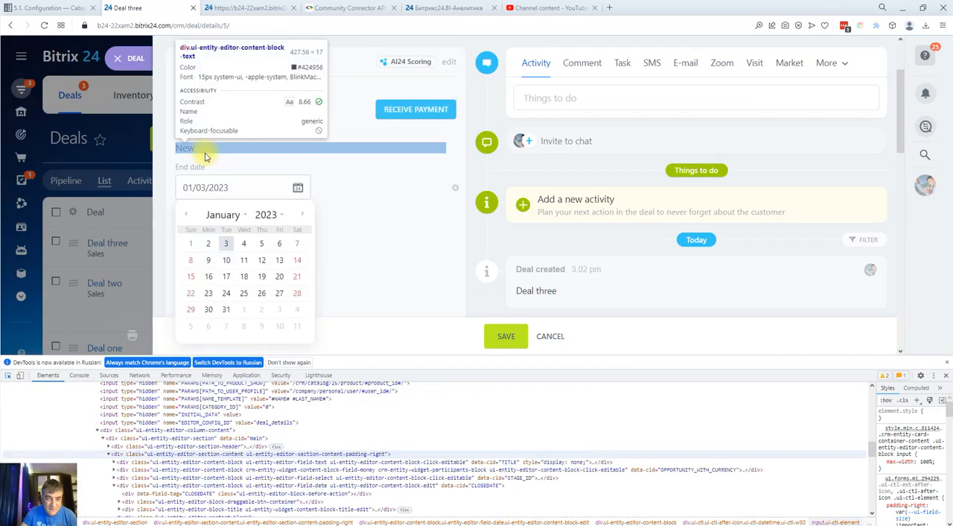
{"action": "left_click", "coordinate": [189, 172]}
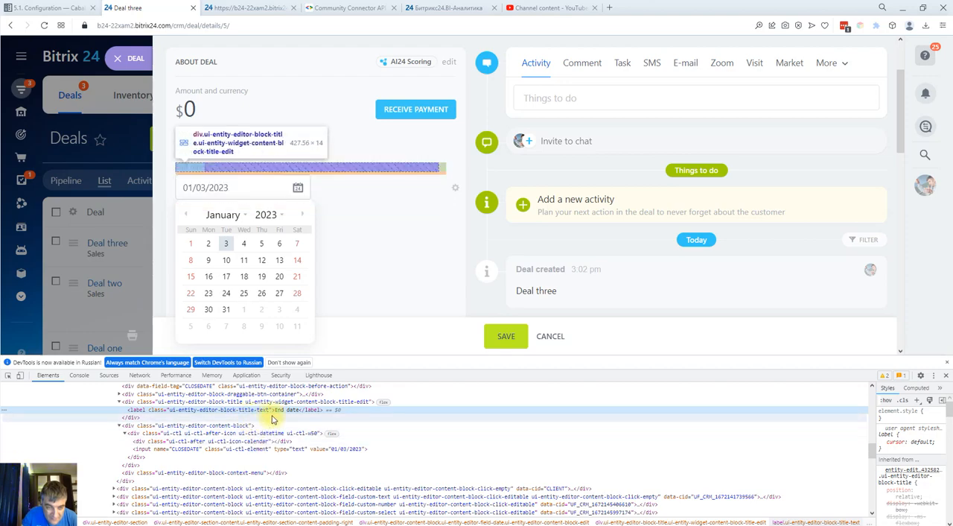
{"action": "scroll", "coordinate": [274, 419], "scroll_direction": "up", "scroll_amount": 3}
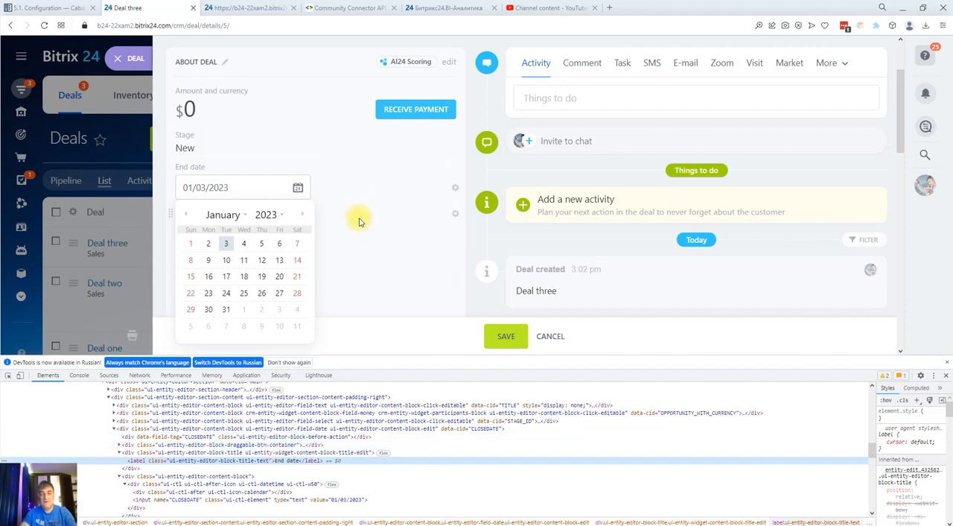
{"action": "left_click", "coordinate": [360, 193]}
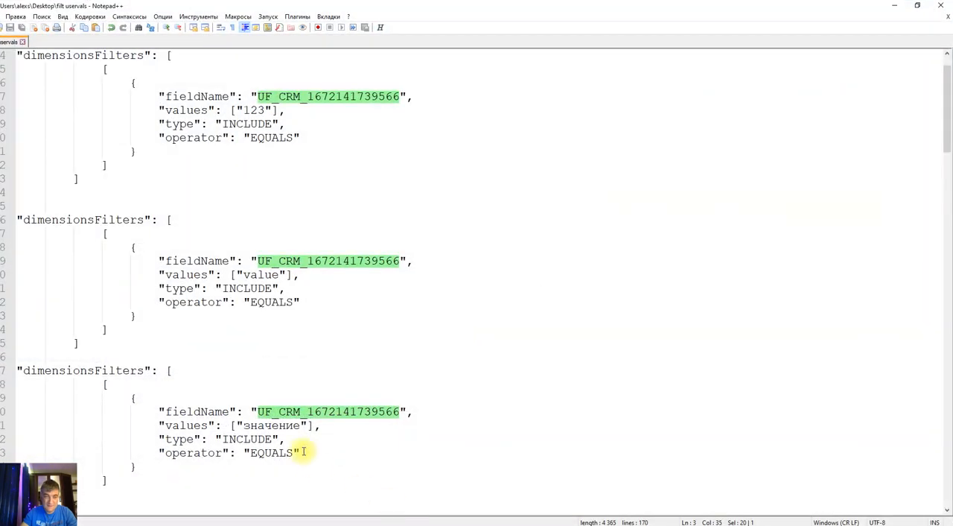
{"action": "scroll", "coordinate": [261, 437], "scroll_direction": "down", "scroll_amount": 15}
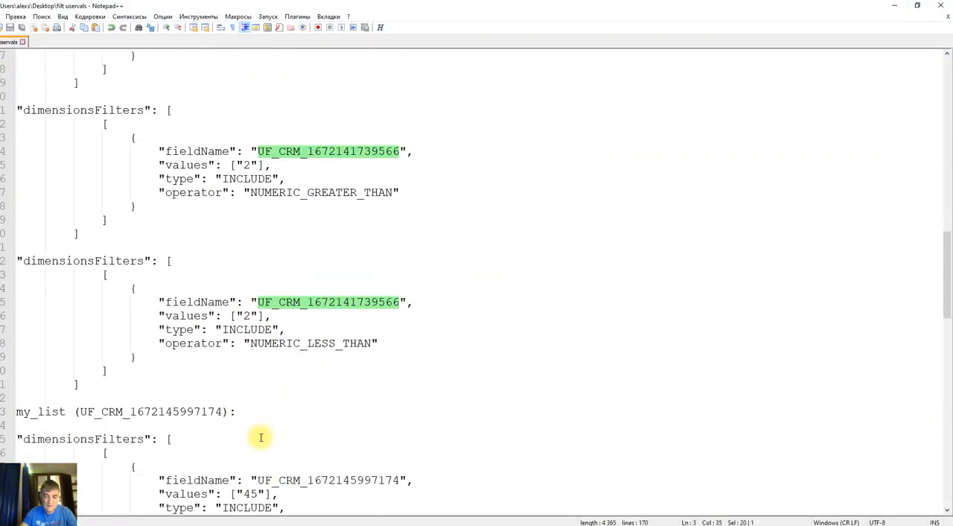
{"action": "scroll", "coordinate": [261, 437], "scroll_direction": "down", "scroll_amount": 10}
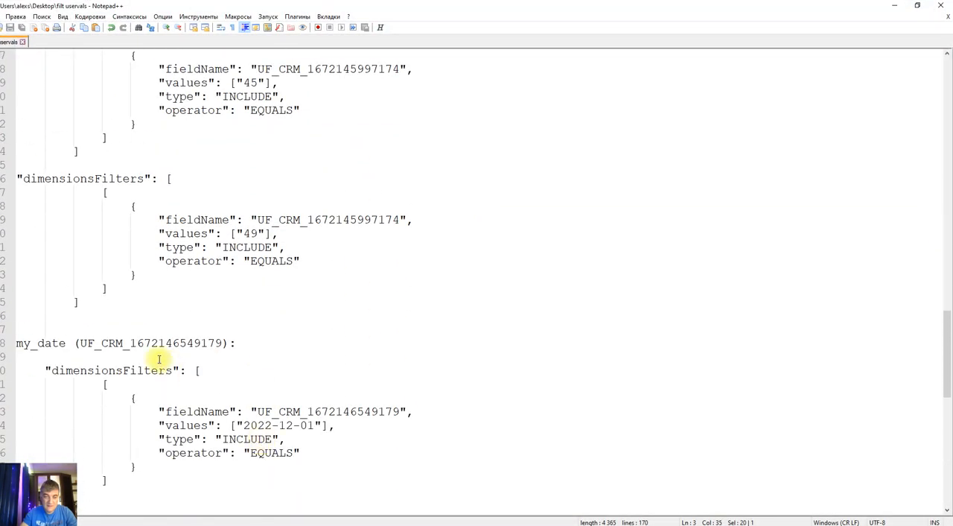
{"action": "left_click_drag", "start_coordinate": [81, 342], "coordinate": [222, 343]}
{"action": "key", "text": "ctrl+c"}
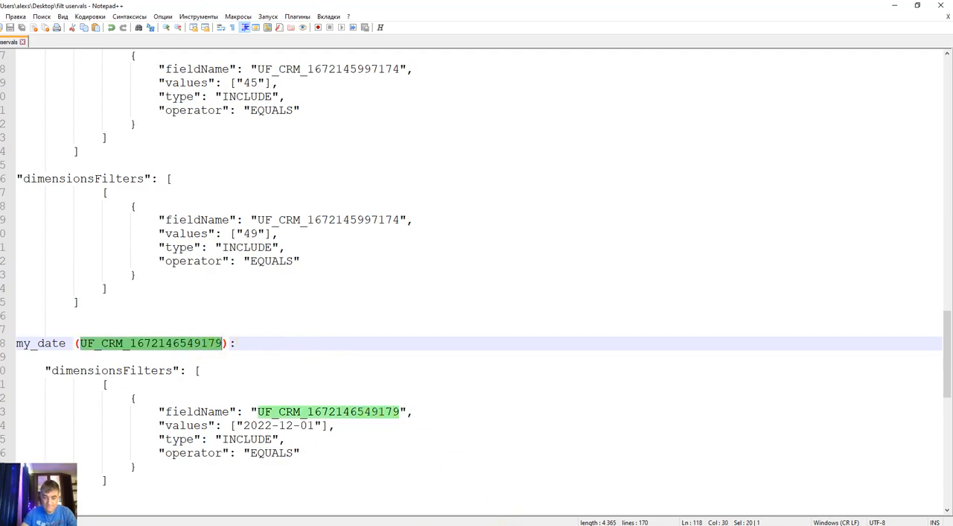
{"action": "key", "text": "alt+Tab"}
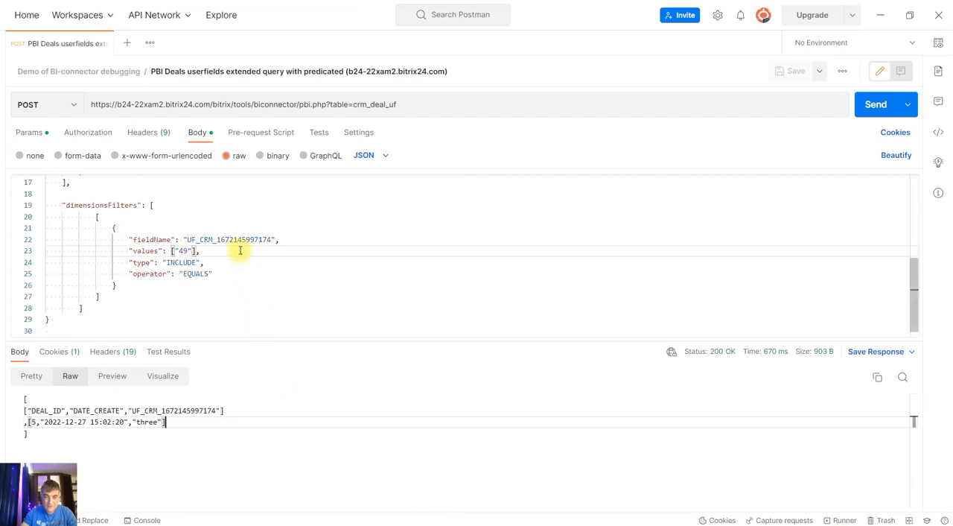
{"action": "scroll", "coordinate": [269, 268], "scroll_direction": "up", "scroll_amount": 2}
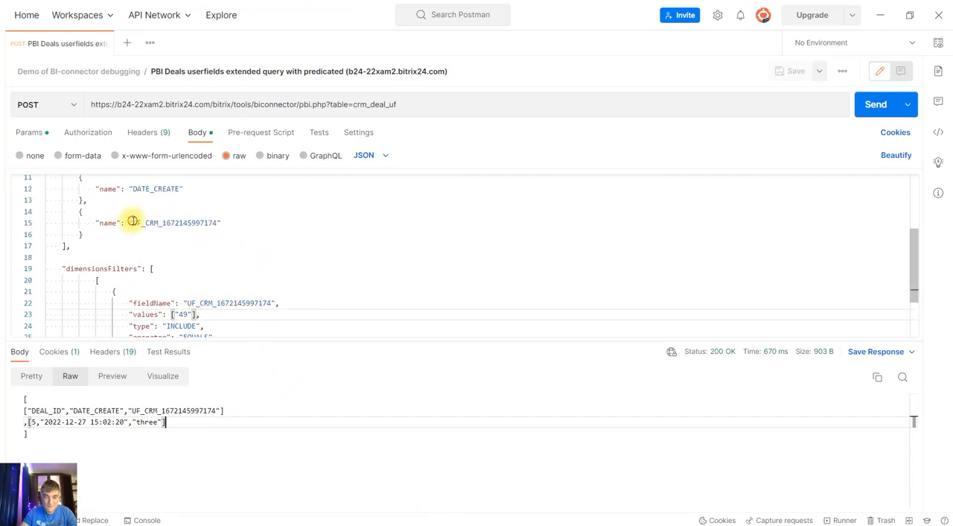
{"action": "left_click_drag", "start_coordinate": [133, 220], "coordinate": [213, 221]}
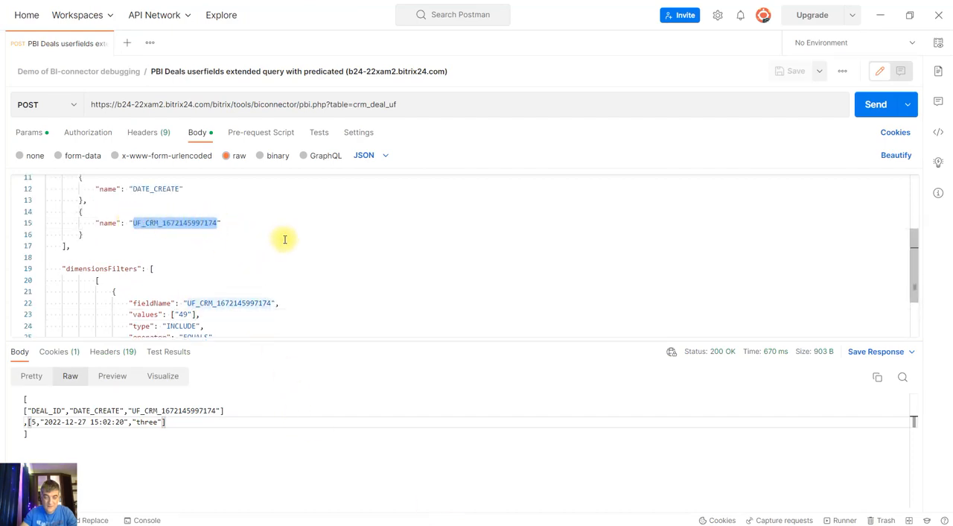
{"action": "key", "text": "ctrl+v"}
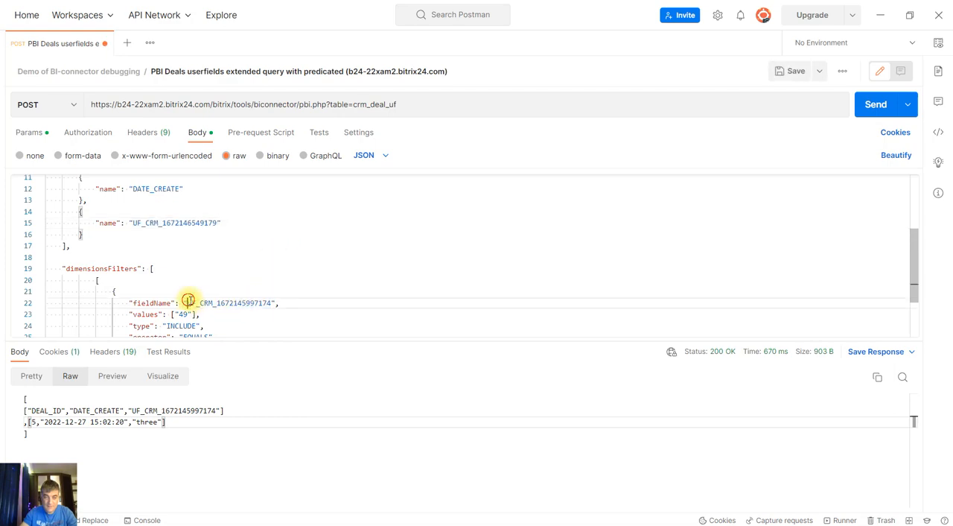
{"action": "left_click_drag", "start_coordinate": [187, 301], "coordinate": [268, 303]}
{"action": "key", "text": "ctrl+v"}
{"action": "scroll", "coordinate": [303, 313], "scroll_direction": "down", "scroll_amount": 1}
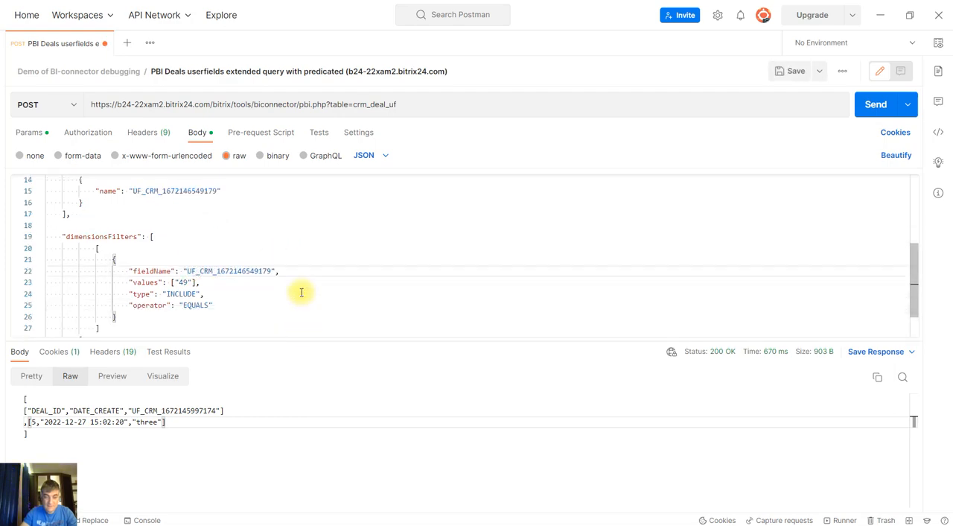
Switch to the pbi.php output page in the Opera browser and copy the date 2022-12-02 from the deal 3 row
{"action": "left_click", "coordinate": [320, 485]}
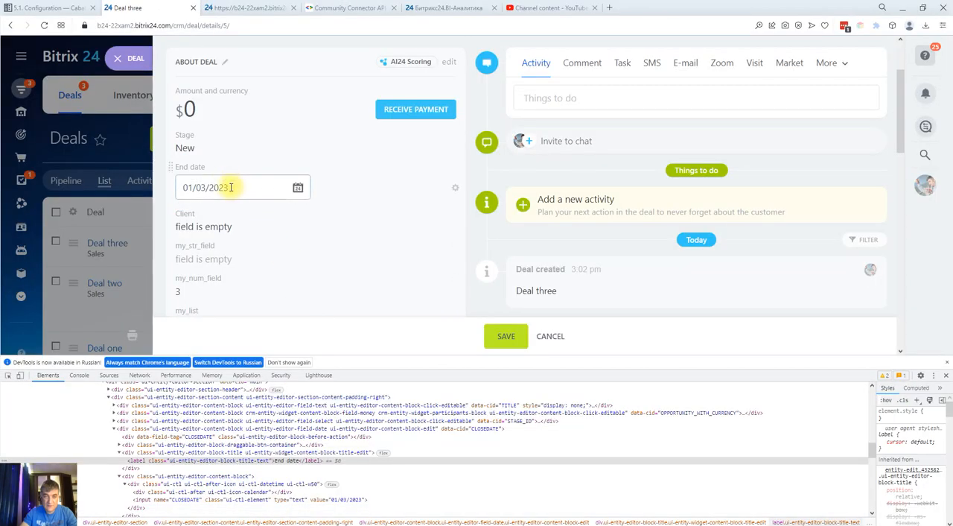
{"action": "left_click", "coordinate": [245, 7]}
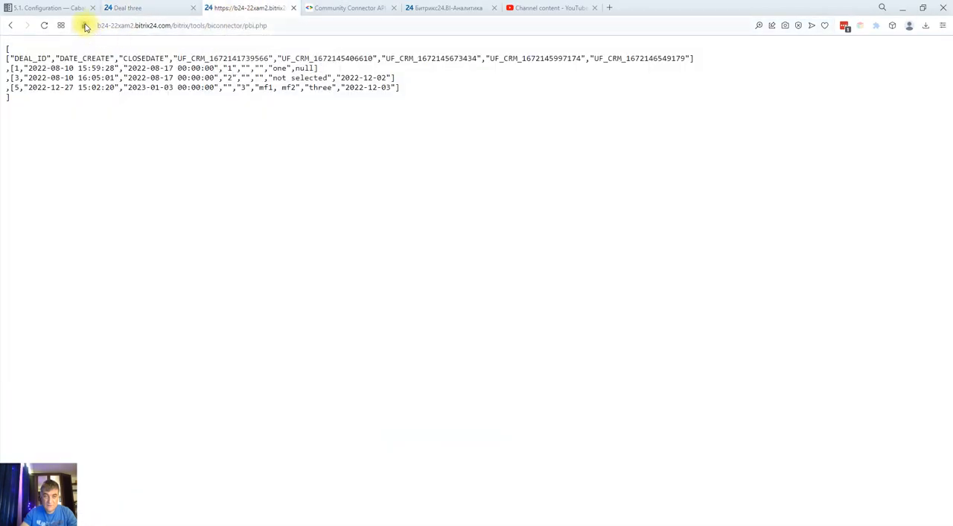
{"action": "left_click", "coordinate": [46, 27]}
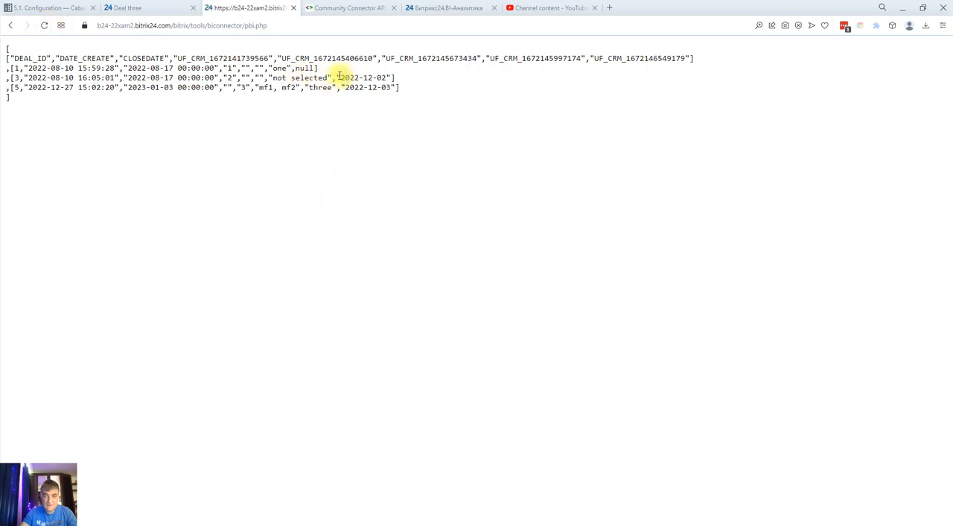
{"action": "left_click_drag", "start_coordinate": [341, 77], "coordinate": [387, 79]}
{"action": "key", "text": "ctrl+c"}
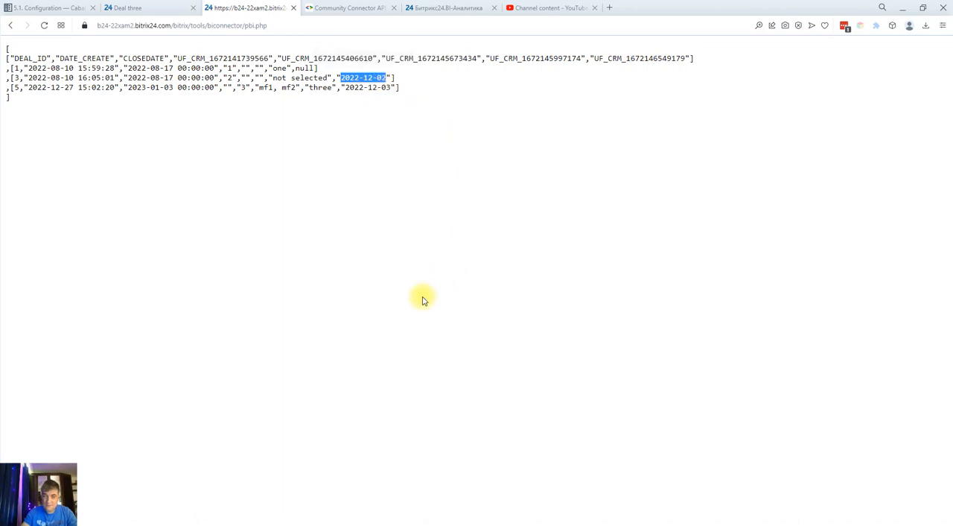
Switch to Postman, set the filter value to 2022-12-02, then save and send the request
{"action": "left_click", "coordinate": [450, 525]}
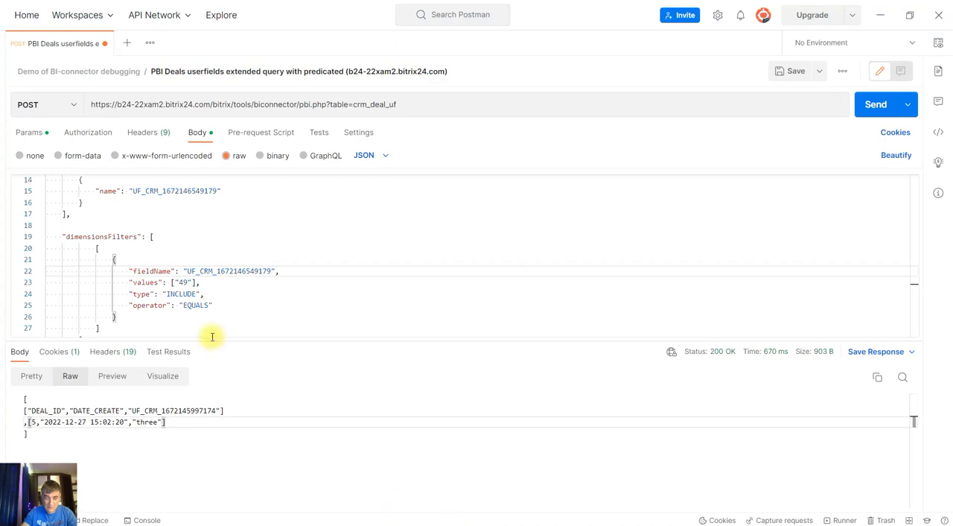
{"action": "double_click", "coordinate": [183, 282]}
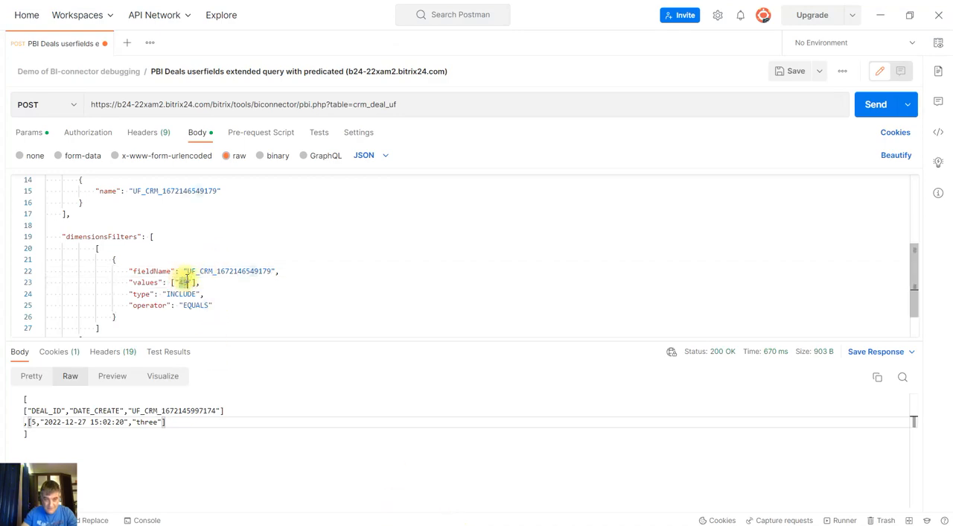
{"action": "key", "text": "ctrl+v"}
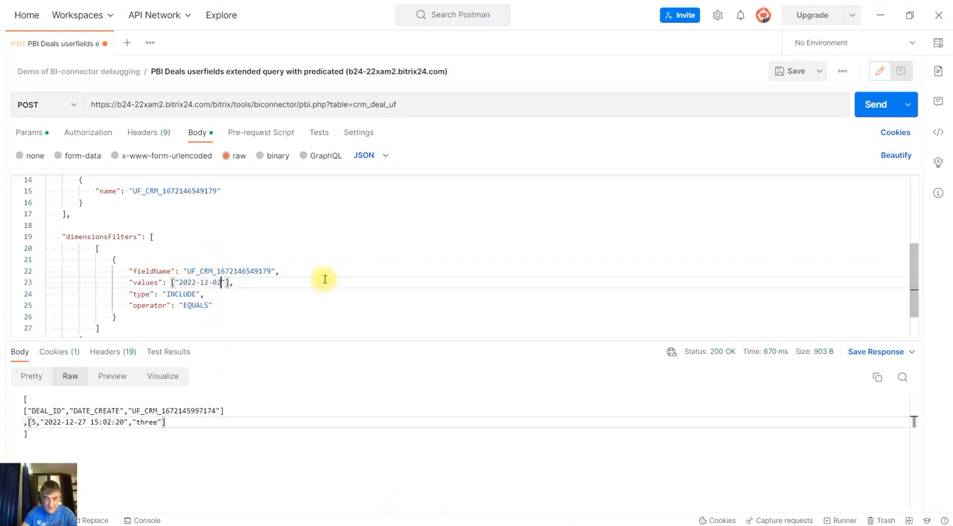
{"action": "left_click", "coordinate": [794, 74]}
{"action": "left_click", "coordinate": [867, 104]}
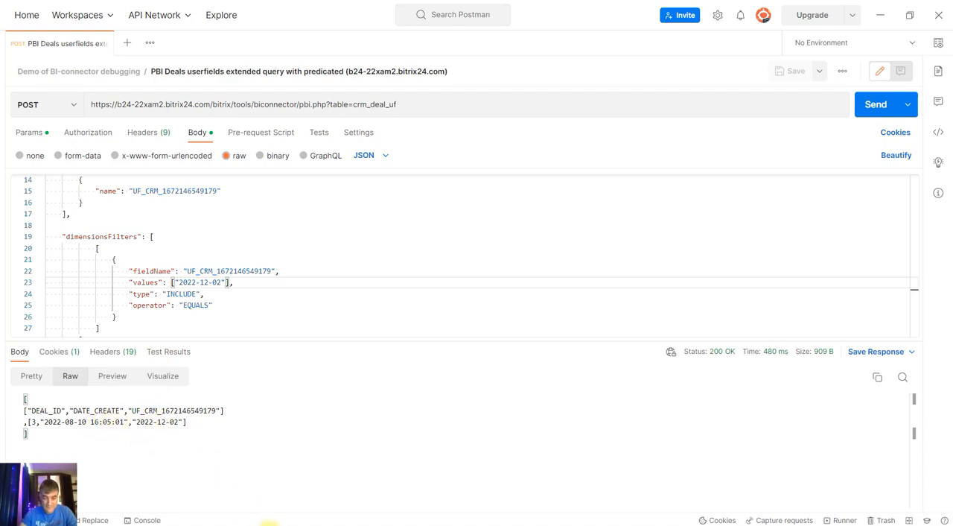
Switch to the pbi.php output in the Opera browser and check the my_date values of the unfiltered deals
{"action": "mouse_move", "coordinate": [290, 525]}
{"action": "left_click", "coordinate": [261, 506]}
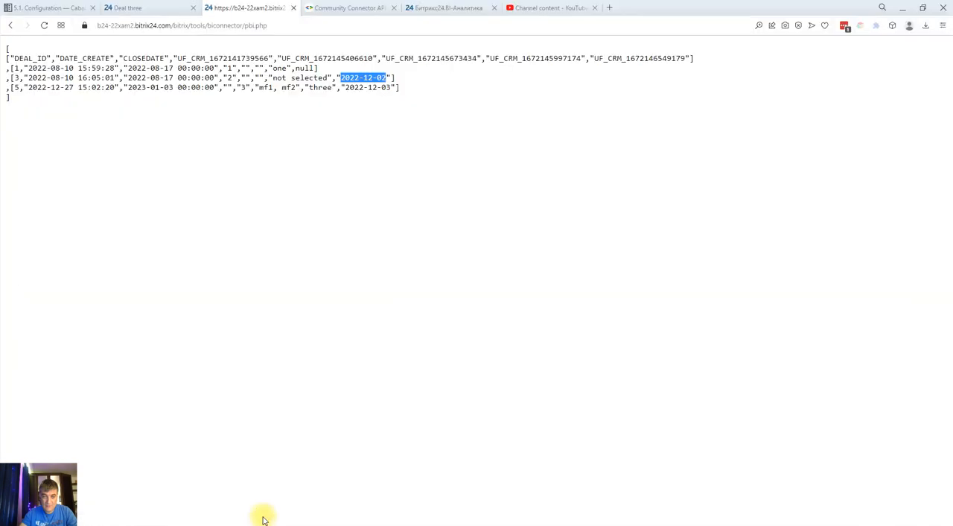
{"action": "left_click", "coordinate": [387, 89]}
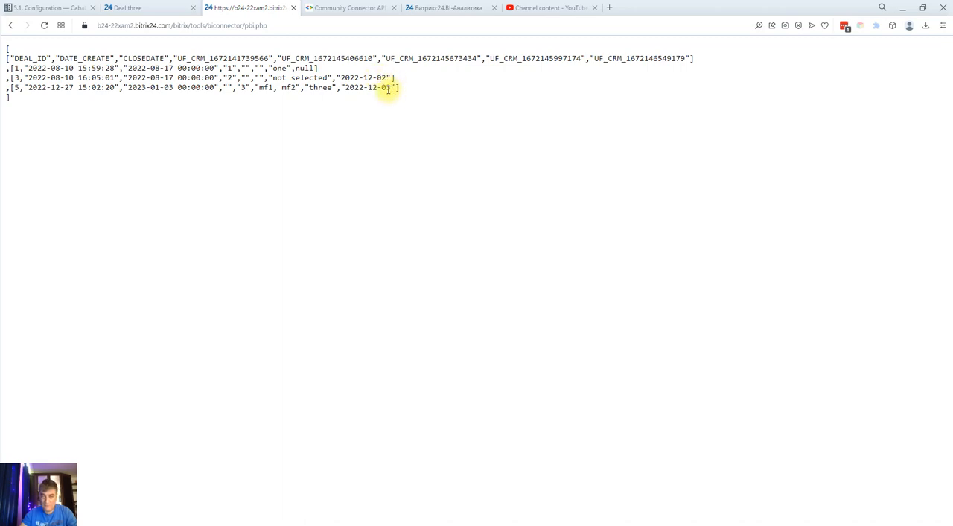
Switch to Postman and change the filter operator to BETWEEN
{"action": "key", "text": "alt+Tab"}
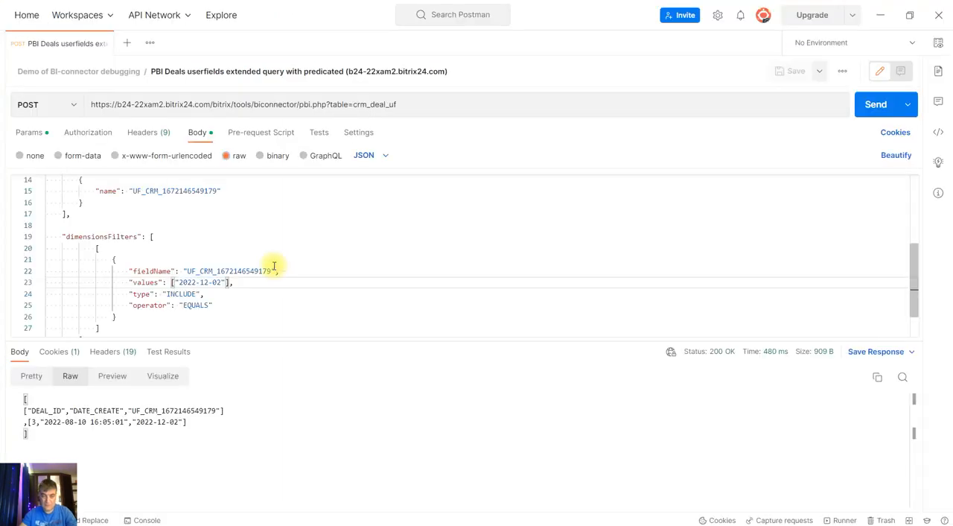
{"action": "left_click", "coordinate": [179, 309]}
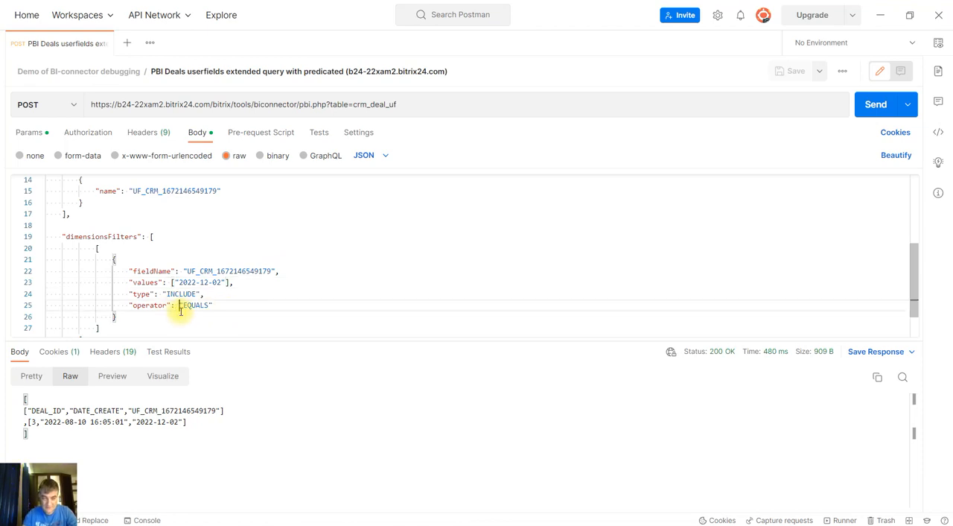
{"action": "key", "text": "shift+Right"}
{"action": "key", "text": "shift+Right"}
{"action": "key", "text": "shift+Right"}
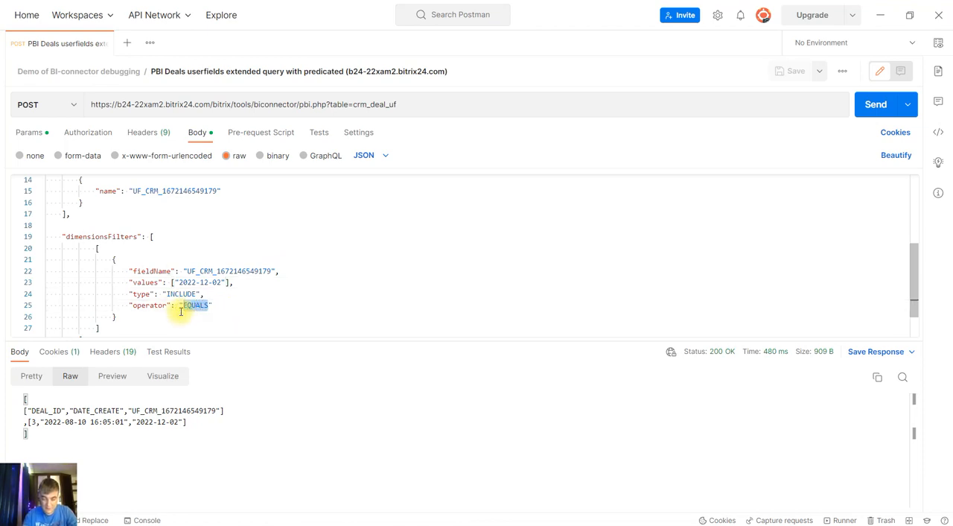
{"action": "type", "text": "BETWE"}
Duplicate the date in the filter values and set the range to "2022-12-01", "2022-12-02"
{"action": "key", "text": "Up"}
{"action": "key", "text": "Up"}
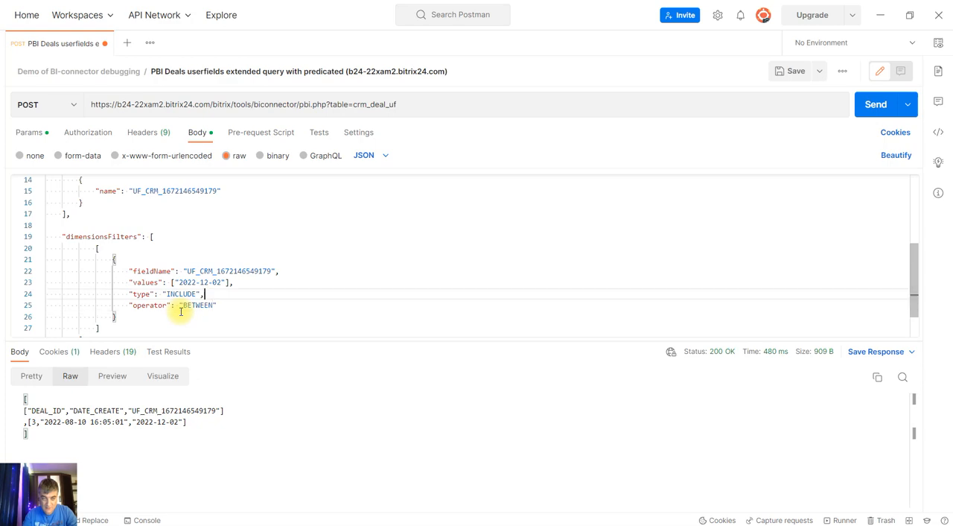
{"action": "key", "text": "Left"}
{"action": "key", "text": "Left"}
{"action": "key", "text": "Left"}
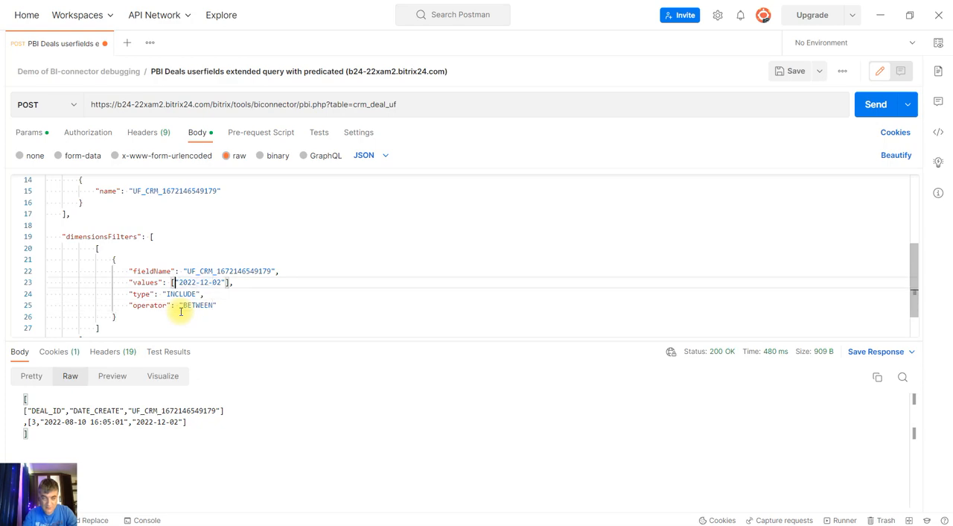
{"action": "key", "text": "shift+Right"}
{"action": "key", "text": "shift+Right"}
{"action": "key", "text": "shift+Right"}
{"action": "key", "text": "shift+Right"}
{"action": "key", "text": "shift+Right"}
{"action": "key", "text": "shift+Right"}
{"action": "key", "text": "shift+Right"}
{"action": "key", "text": "shift+Right"}
{"action": "key", "text": "shift+Right"}
{"action": "key", "text": "shift+Right"}
{"action": "key", "text": "shift+Right"}
{"action": "key", "text": "ctrl+c"}
{"action": "key", "text": "Left"}
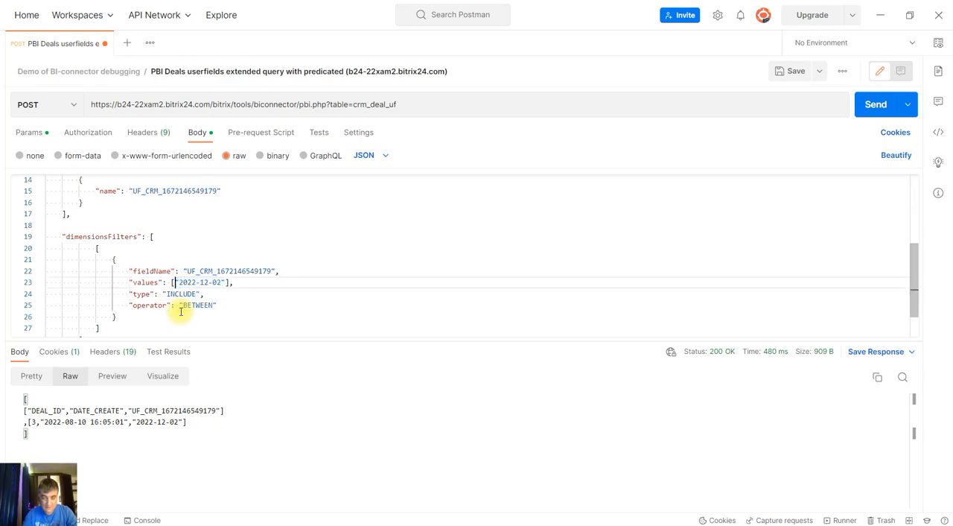
{"action": "key", "text": "ctrl+v"}
{"action": "type", "text": ","}
{"action": "key", "text": "Left"}
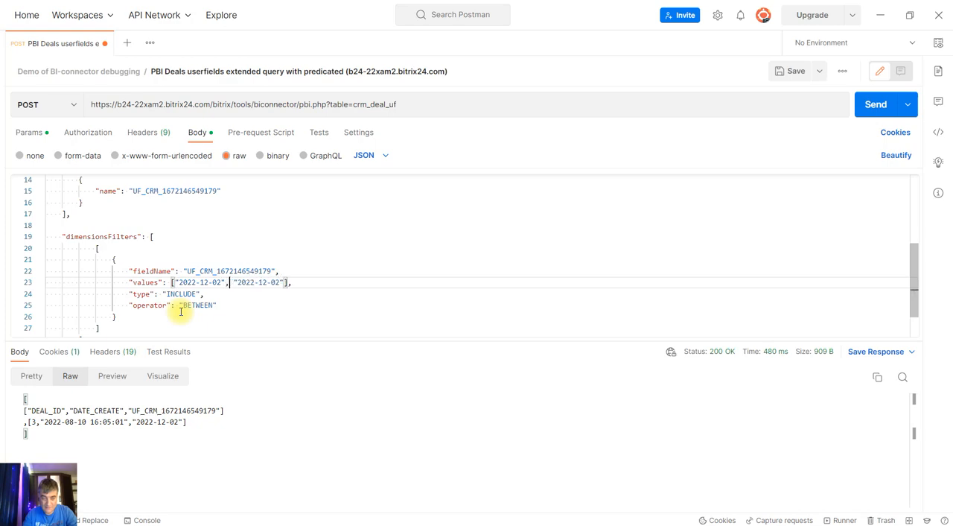
{"action": "key", "text": "BackSpace"}
{"action": "type", "text": "1"}
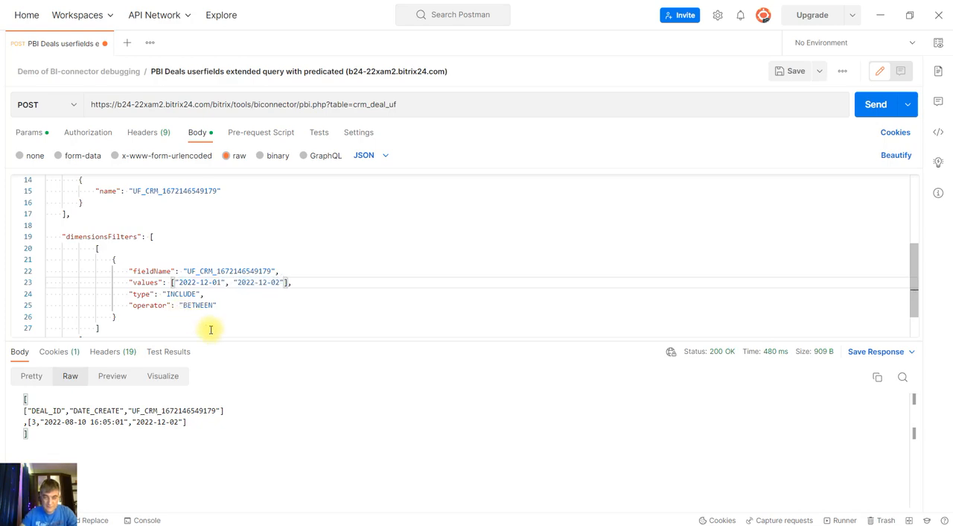
Save and send the BETWEEN request, and compare its response with the unfiltered deals output in the Opera browser
{"action": "left_click", "coordinate": [789, 72]}
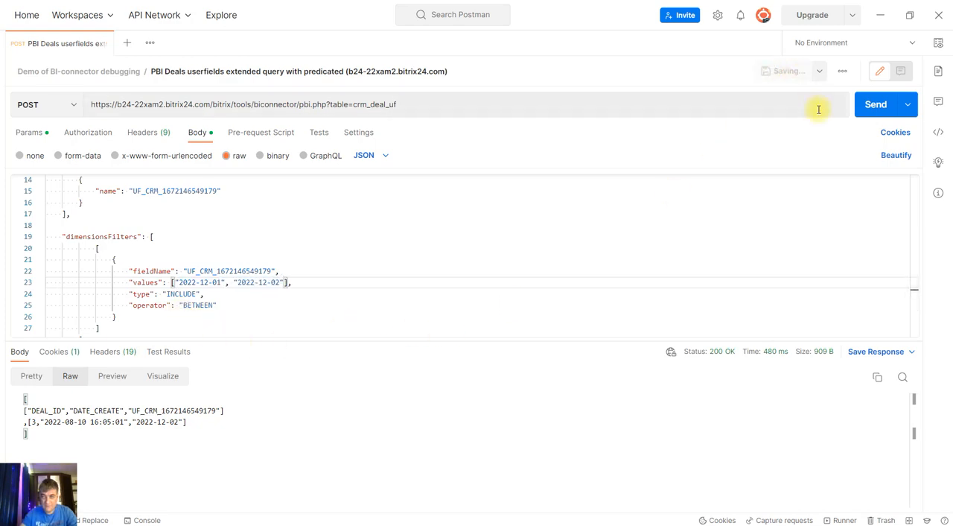
{"action": "left_click", "coordinate": [866, 108]}
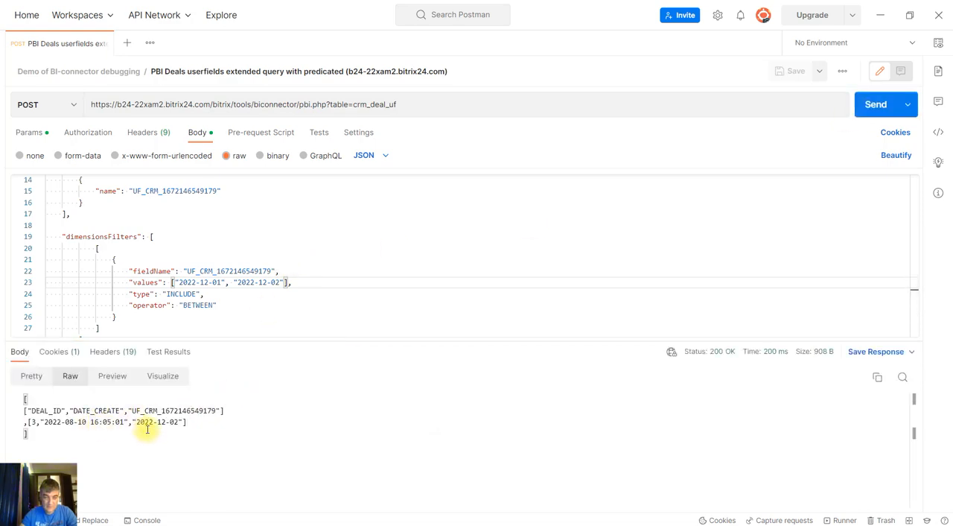
{"action": "double_click", "coordinate": [210, 306]}
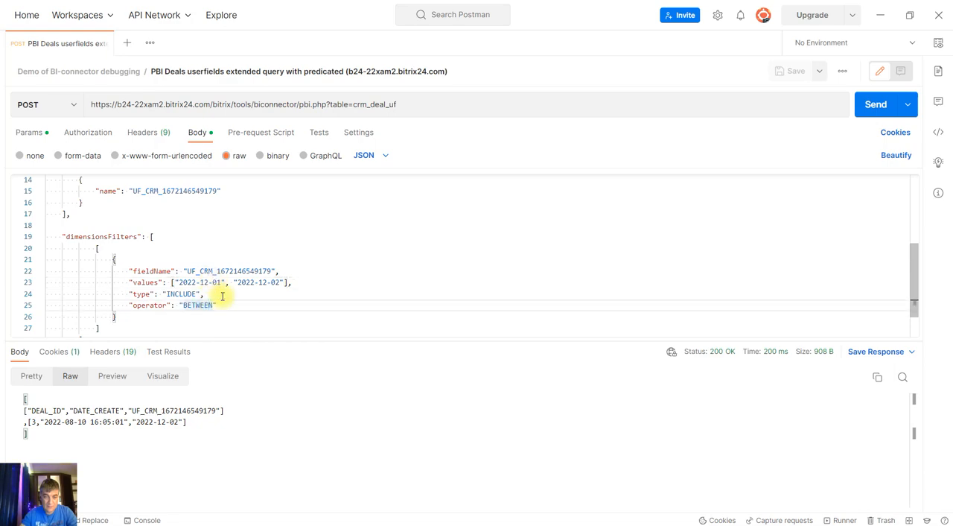
{"action": "mouse_move", "coordinate": [298, 521]}
{"action": "left_click", "coordinate": [293, 498]}
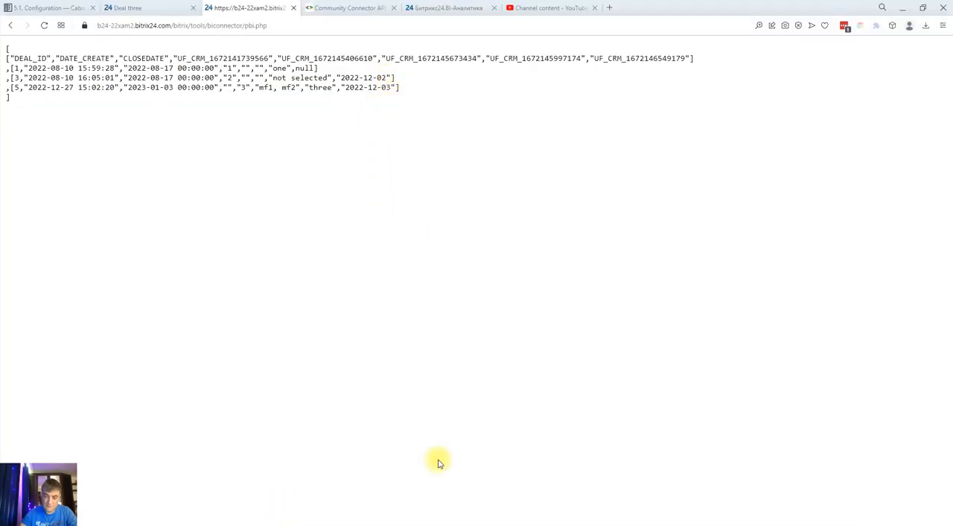
Switch to Postman and set the BETWEEN filter's date range to "2022-12-02", "2022-12-03"
{"action": "left_click", "coordinate": [449, 524]}
{"action": "left_click", "coordinate": [219, 282]}
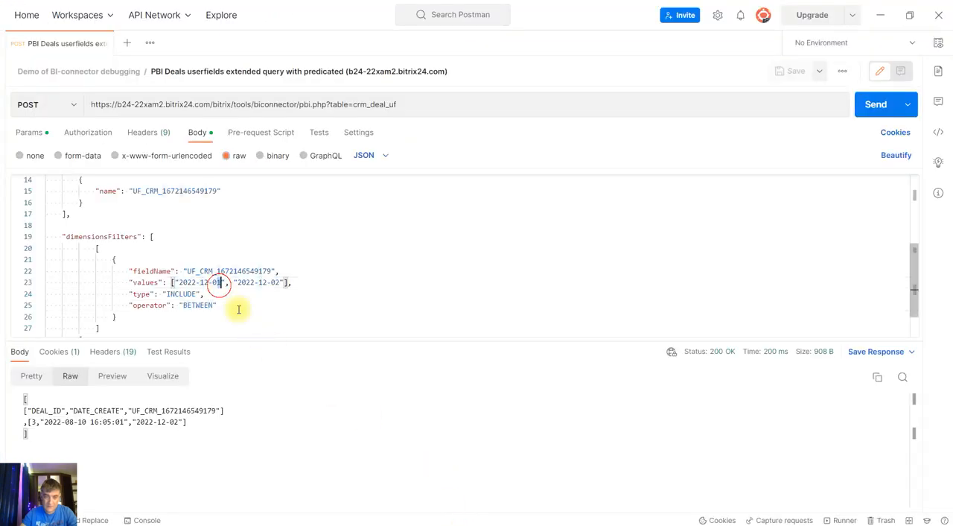
{"action": "key", "text": "BackSpace"}
{"action": "type", "text": "2"}
{"action": "key", "text": "Right"}
{"action": "key", "text": "Right"}
{"action": "key", "text": "Right"}
{"action": "key", "text": "Right"}
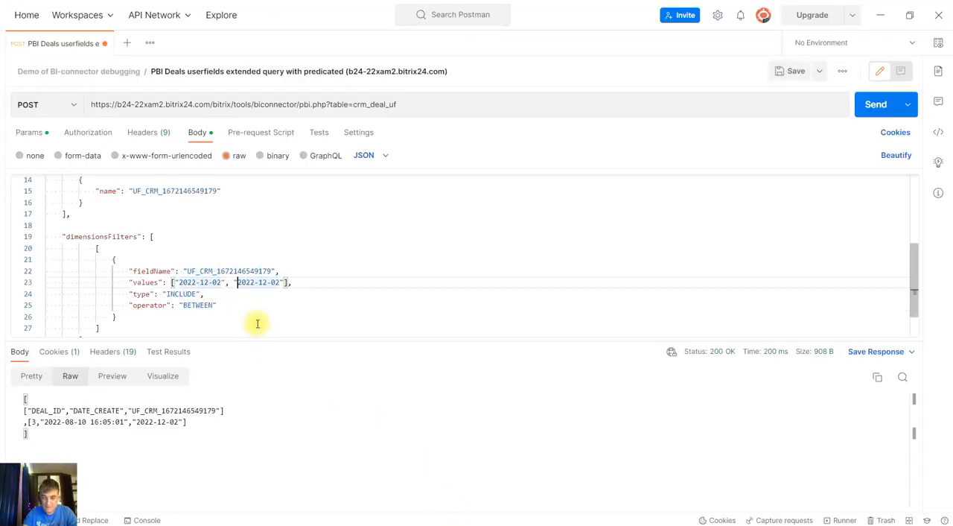
{"action": "key", "text": "BackSpace"}
{"action": "type", "text": "3"}
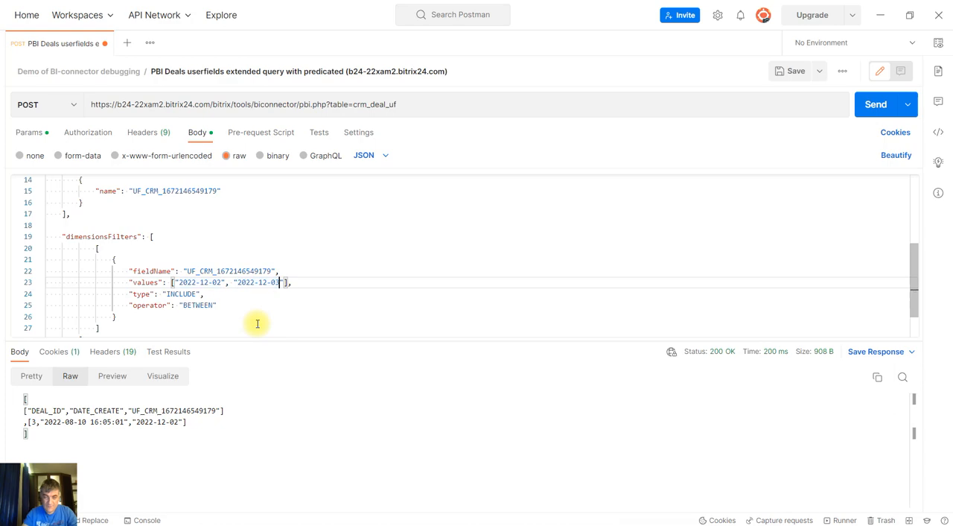
Save and send the request with the new BETWEEN range, and check the returned deals
{"action": "left_click", "coordinate": [794, 70]}
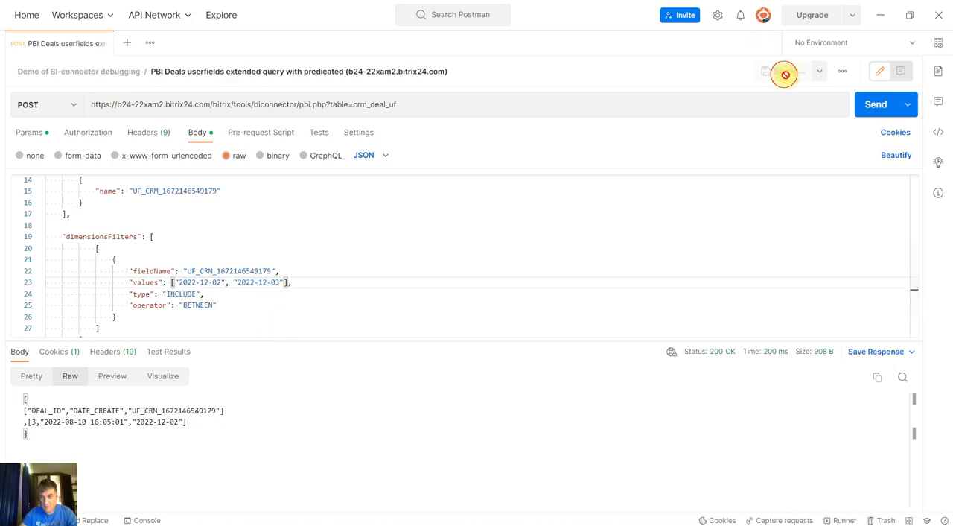
{"action": "left_click", "coordinate": [874, 104]}
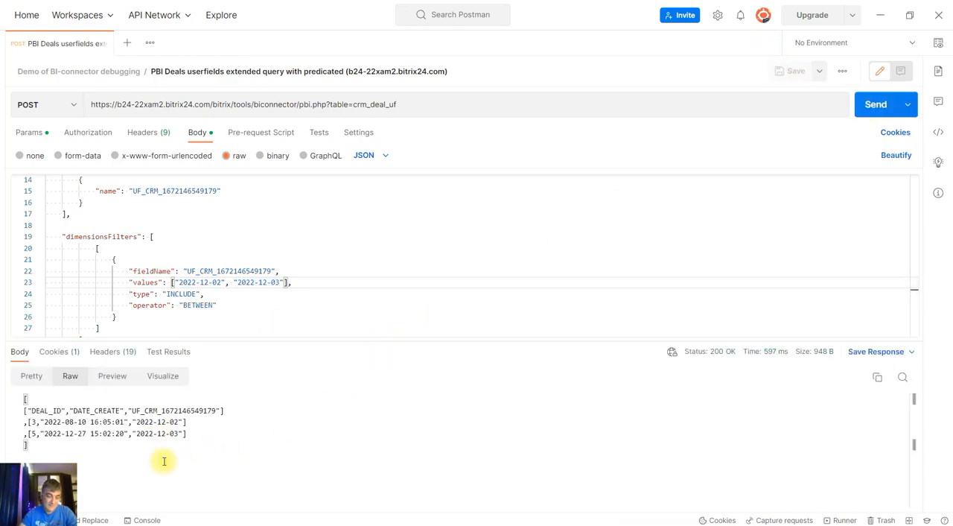
{"action": "scroll", "coordinate": [358, 270], "scroll_direction": "down", "scroll_amount": 1}
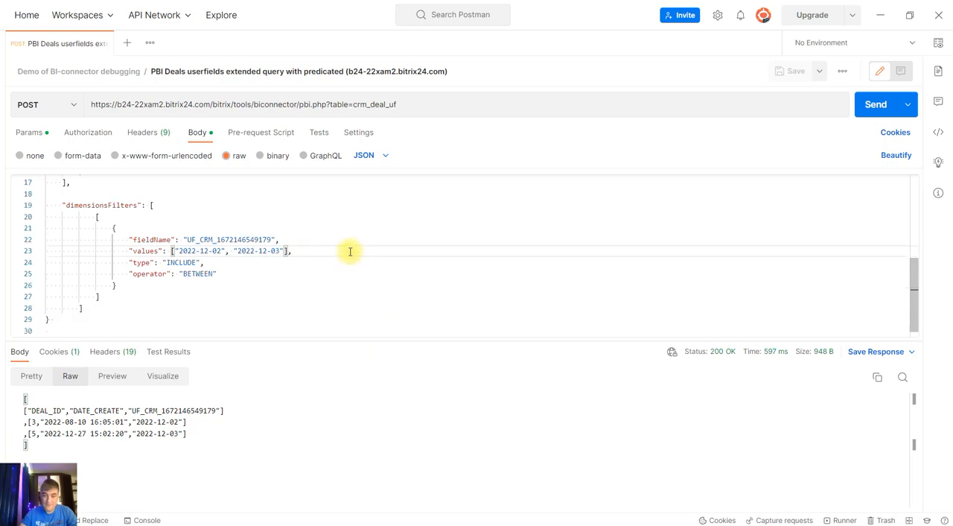
Replace the date filter's operator with CONTAINS in the request body
{"action": "left_click", "coordinate": [174, 262]}
{"action": "key", "text": "Down"}
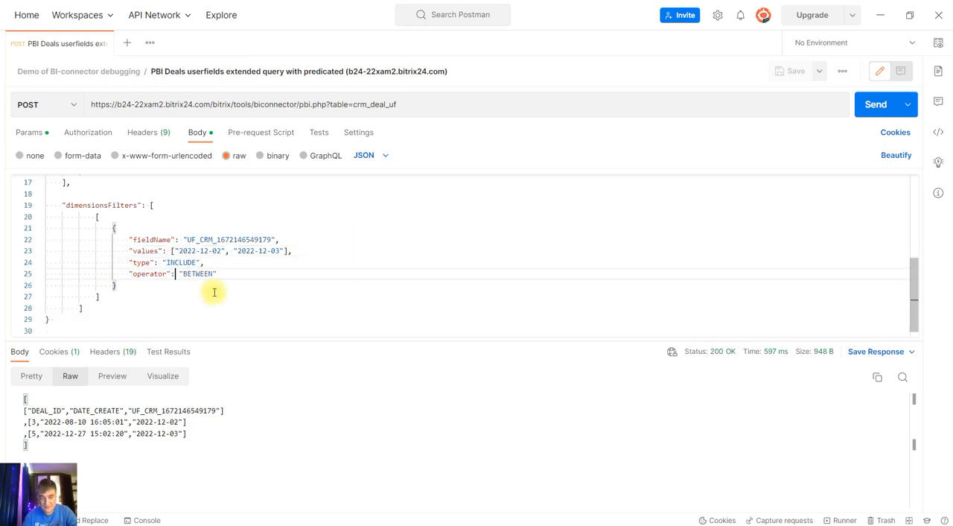
{"action": "key", "text": "shift+Right"}
{"action": "key", "text": "shift+Right"}
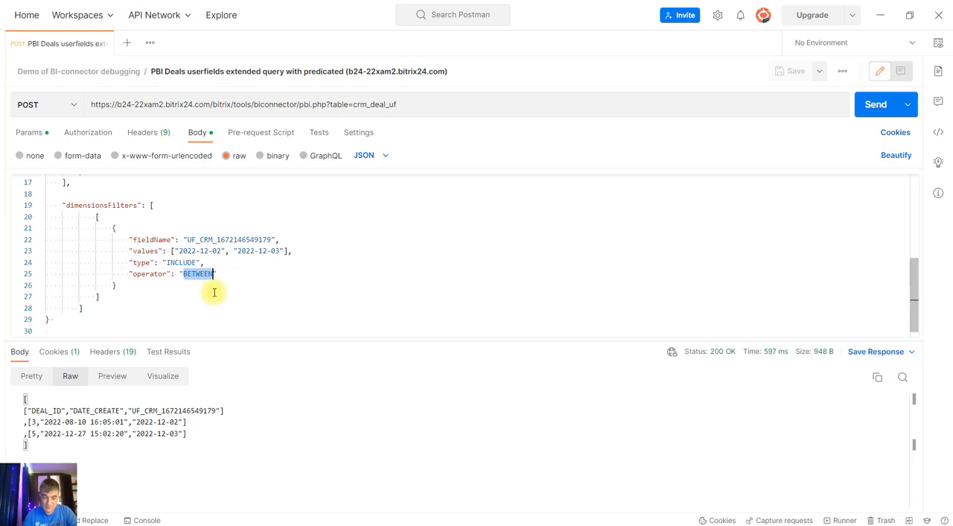
{"action": "type", "text": "CONTAINS"}
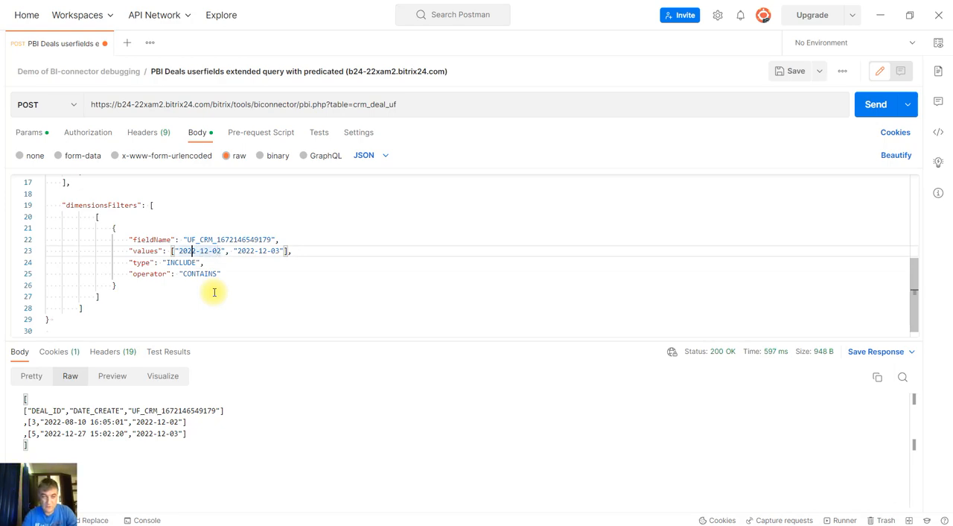
Reduce the filter values to the single partial date "-12-"
{"action": "key", "text": "shift+Right"}
{"action": "key", "text": "shift+Right"}
{"action": "key", "text": "shift+Right"}
{"action": "key", "text": "BackSpace"}
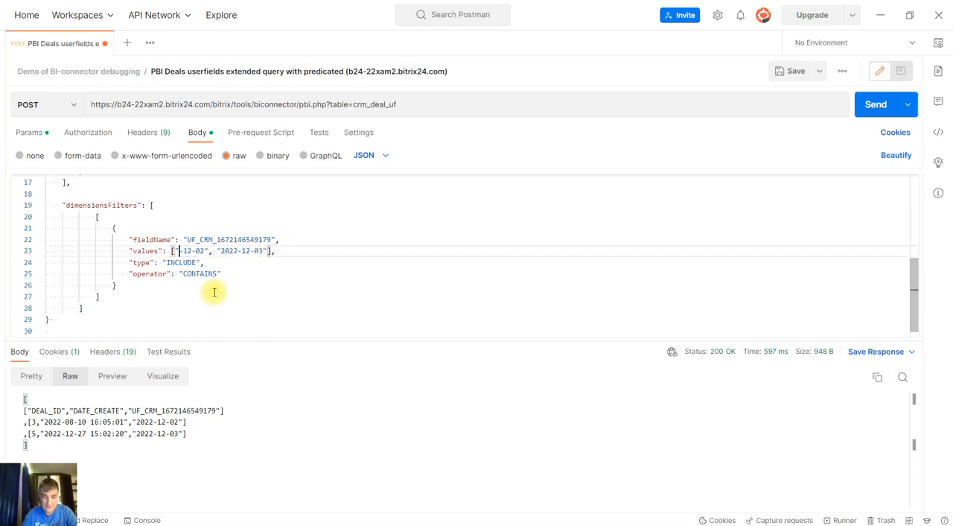
{"action": "key", "text": "shift+Right"}
{"action": "key", "text": "shift+Right"}
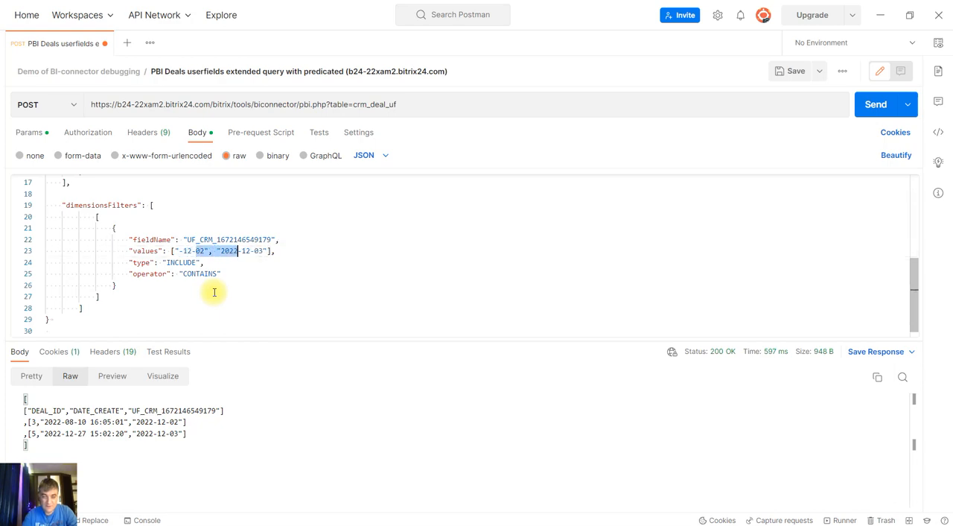
{"action": "key", "text": "BackSpace"}
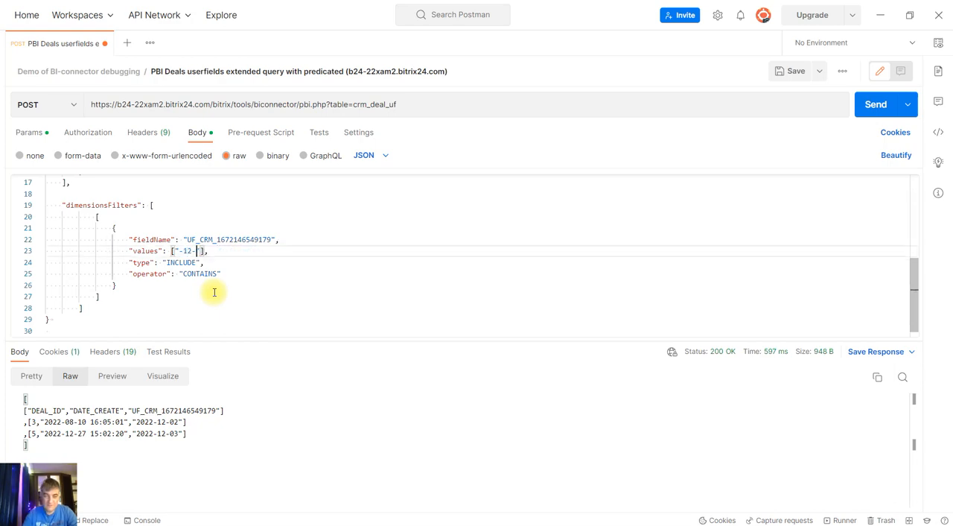
{"action": "left_click", "coordinate": [221, 251]}
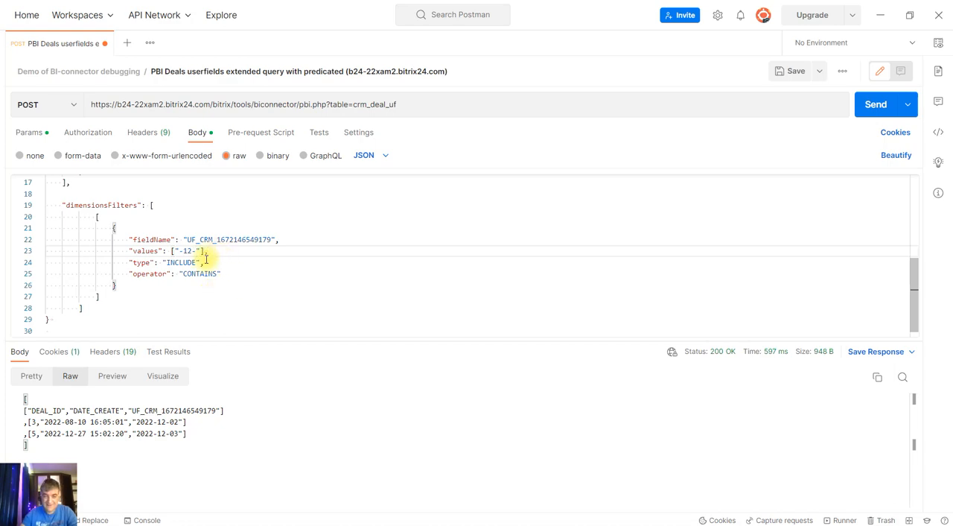
Save and send the CONTAINS request, and resend it with &explain appended to the request URL
{"action": "left_click", "coordinate": [791, 71]}
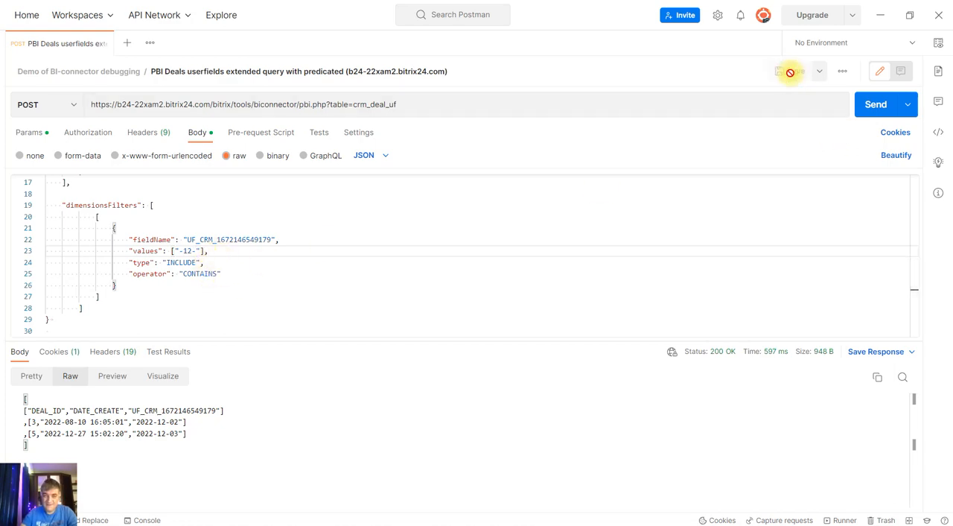
{"action": "left_click", "coordinate": [868, 110]}
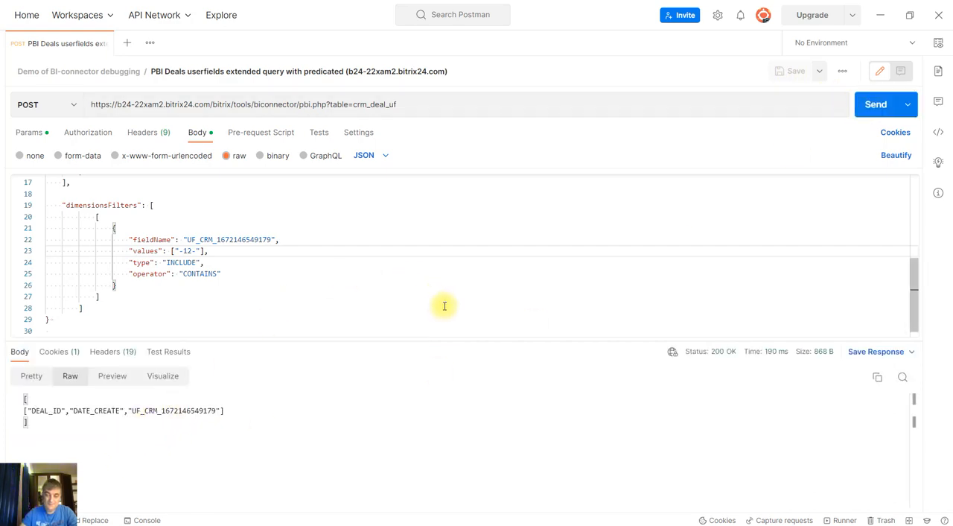
{"action": "left_click", "coordinate": [450, 103]}
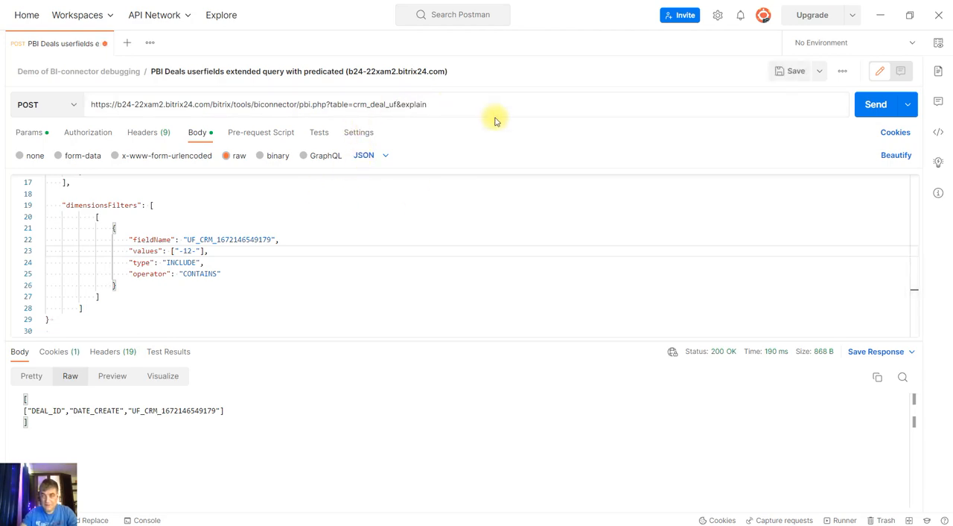
{"action": "left_click", "coordinate": [872, 109]}
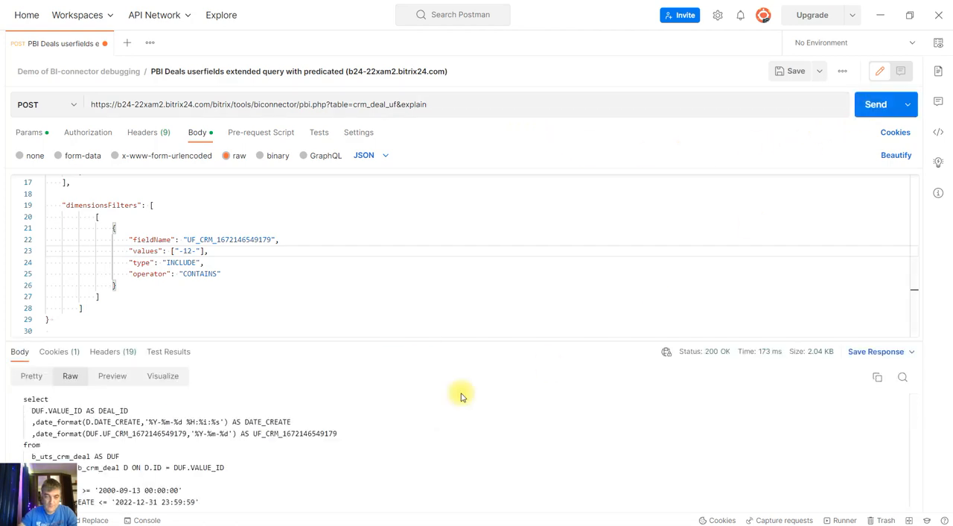
{"action": "scroll", "coordinate": [432, 446], "scroll_direction": "down", "scroll_amount": 2}
{"action": "scroll", "coordinate": [350, 465], "scroll_direction": "down", "scroll_amount": 3}
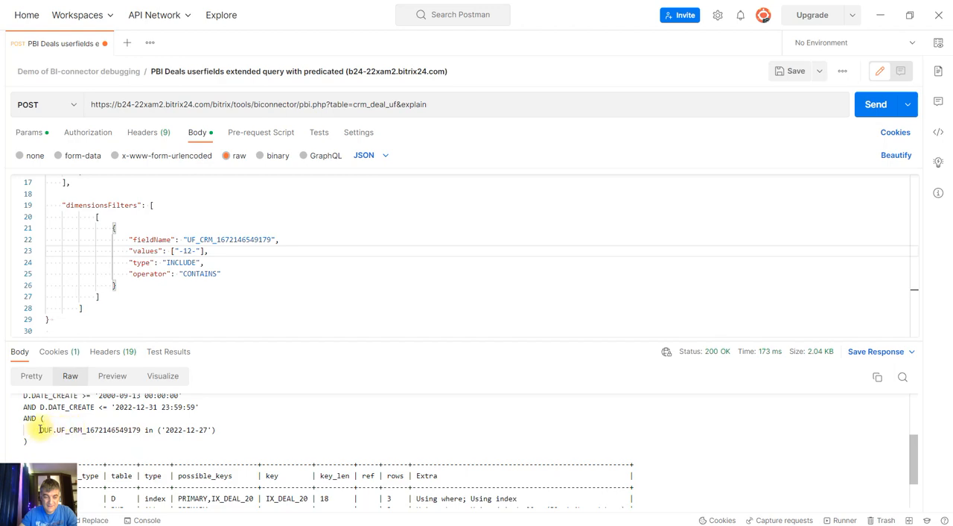
{"action": "left_click_drag", "start_coordinate": [40, 430], "coordinate": [209, 429]}
{"action": "left_click", "coordinate": [181, 435]}
{"action": "left_click", "coordinate": [224, 436]}
{"action": "scroll", "coordinate": [226, 436], "scroll_direction": "up", "scroll_amount": 3}
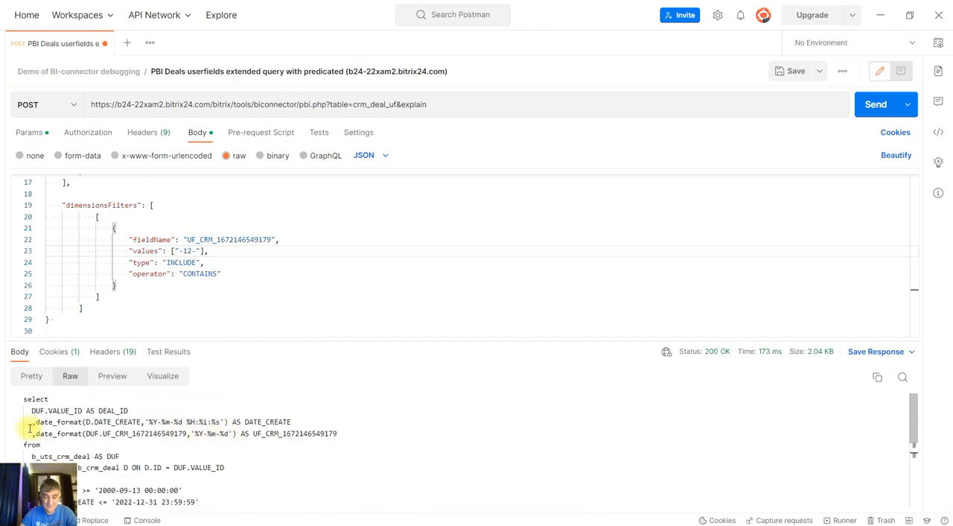
{"action": "left_click_drag", "start_coordinate": [34, 434], "coordinate": [356, 433]}
{"action": "left_click", "coordinate": [356, 432]}
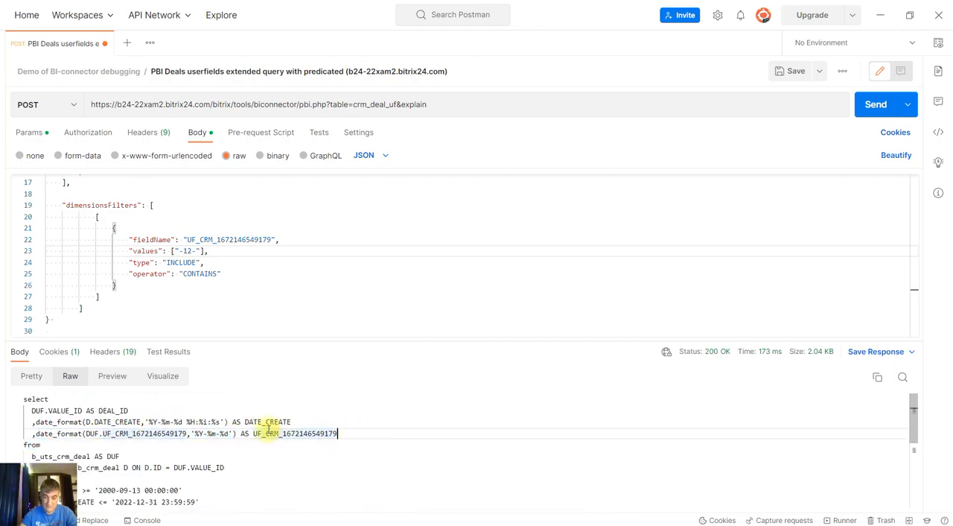
{"action": "scroll", "coordinate": [304, 440], "scroll_direction": "down", "scroll_amount": 1}
{"action": "scroll", "coordinate": [304, 440], "scroll_direction": "down", "scroll_amount": 3}
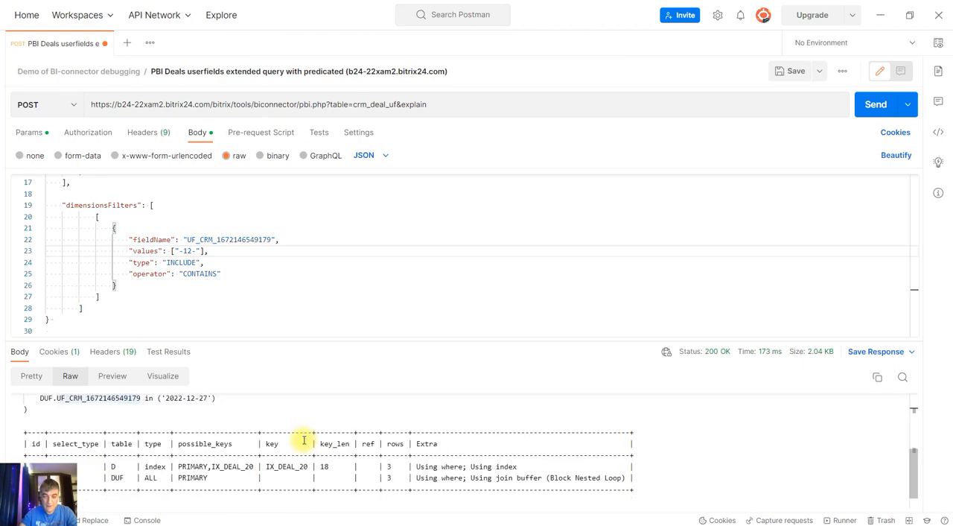
{"action": "scroll", "coordinate": [304, 440], "scroll_direction": "up", "scroll_amount": 1}
{"action": "scroll", "coordinate": [214, 444], "scroll_direction": "up", "scroll_amount": 1}
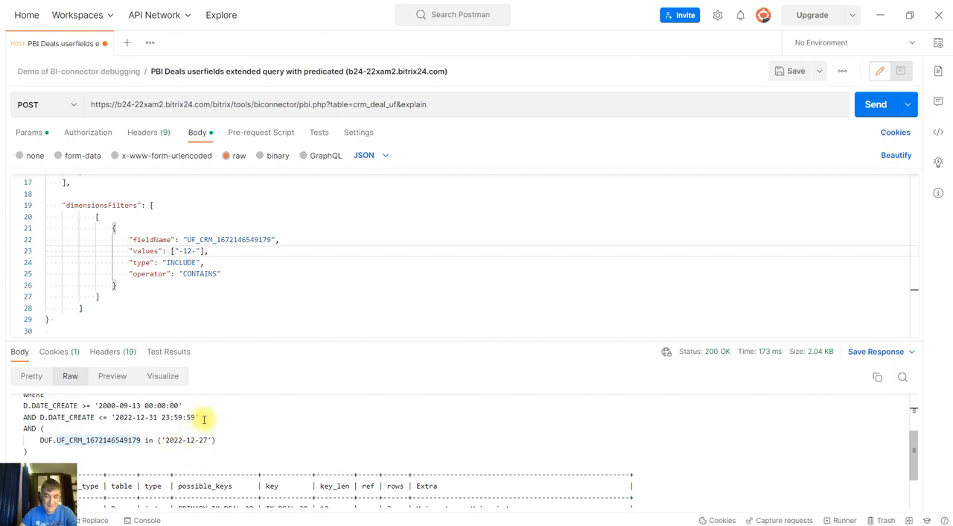
Switch to the Opera browser and review the Filter Operator list in the Looker Studio connector reference
{"action": "left_click", "coordinate": [283, 509]}
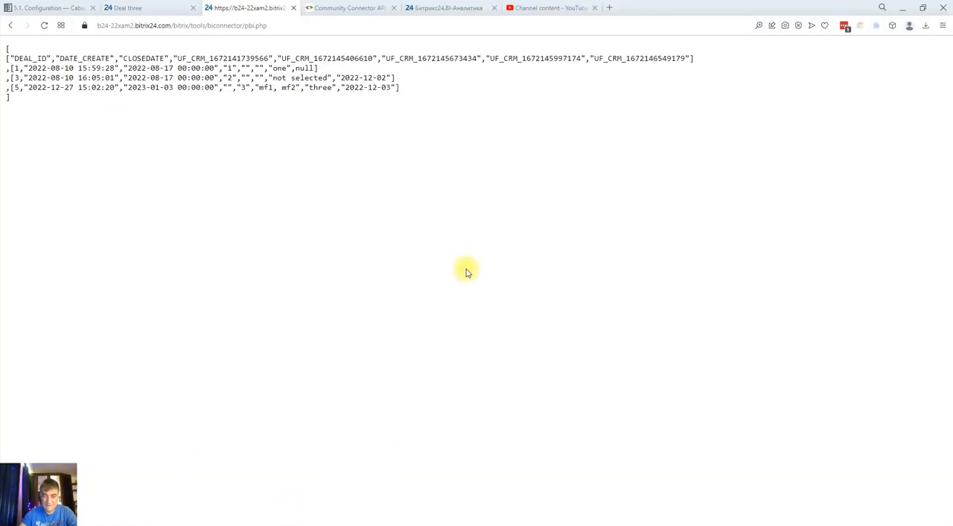
{"action": "left_click", "coordinate": [376, 8]}
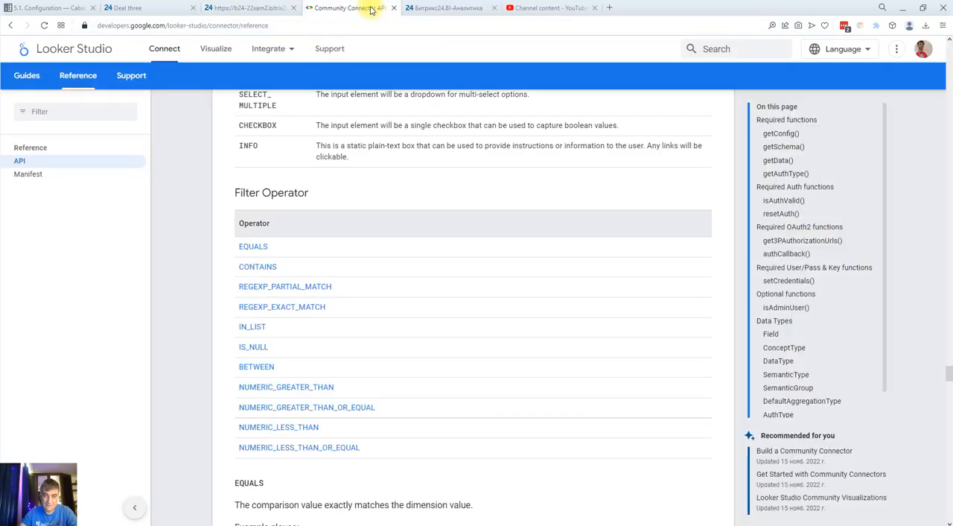
{"action": "left_click", "coordinate": [266, 49]}
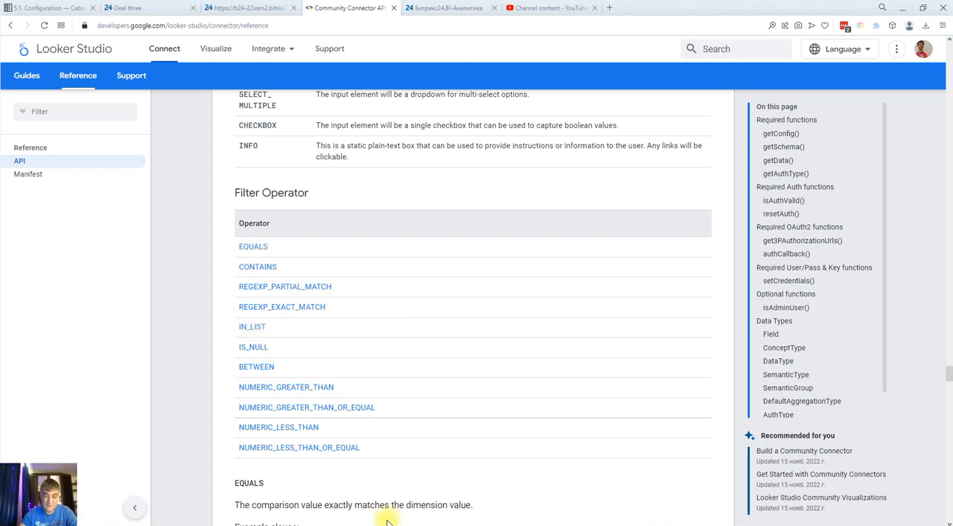
Close the Deal three card in Bitrix24, open Deal one from the deals list, and close the developer tools
{"action": "left_click", "coordinate": [134, 8]}
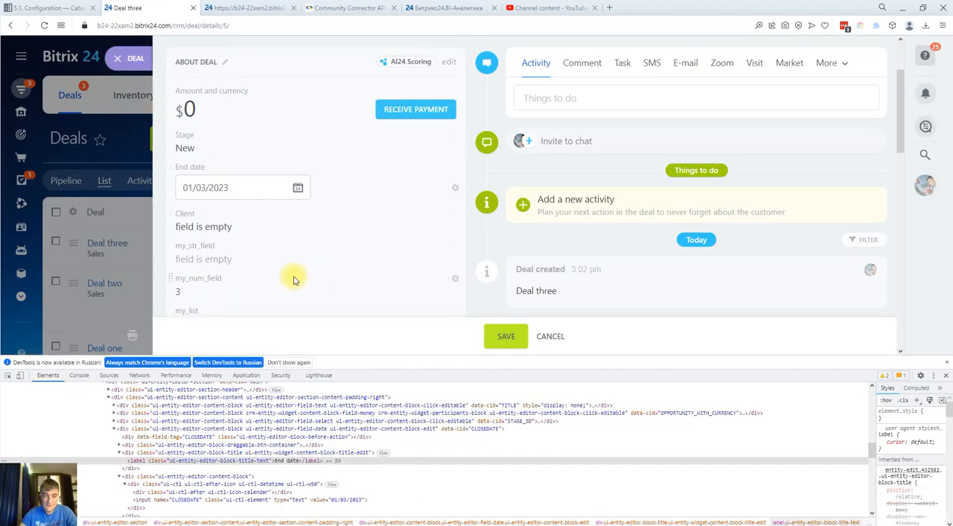
{"action": "left_click", "coordinate": [126, 58]}
{"action": "scroll", "coordinate": [134, 247], "scroll_direction": "down", "scroll_amount": 1}
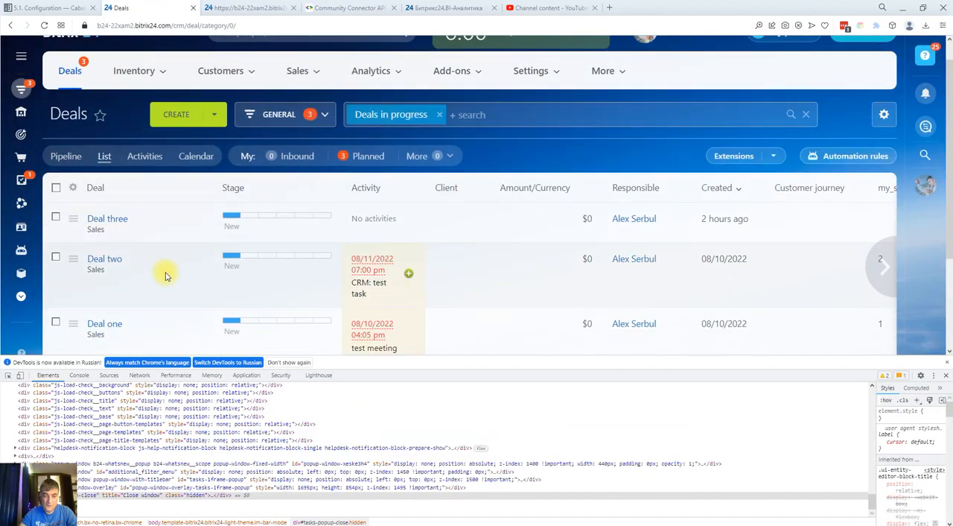
{"action": "left_click", "coordinate": [112, 299]}
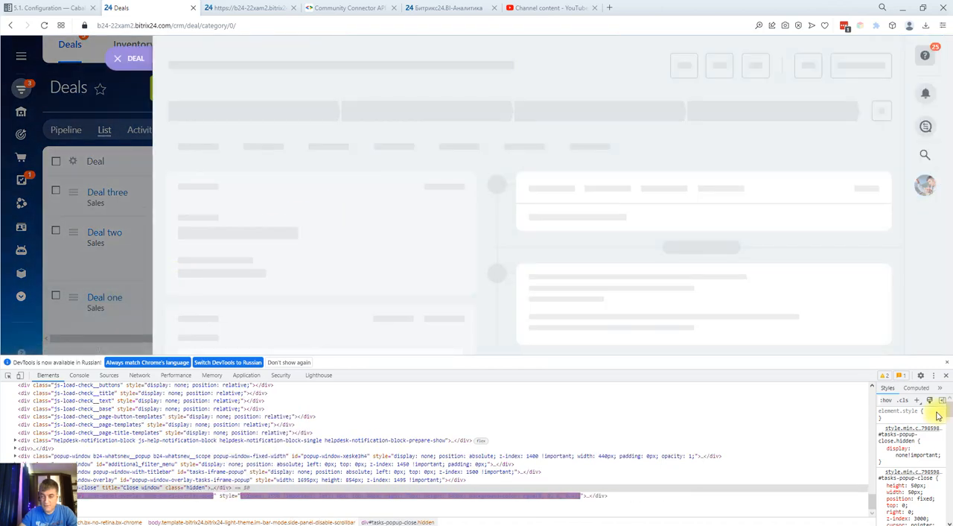
{"action": "left_click", "coordinate": [946, 375]}
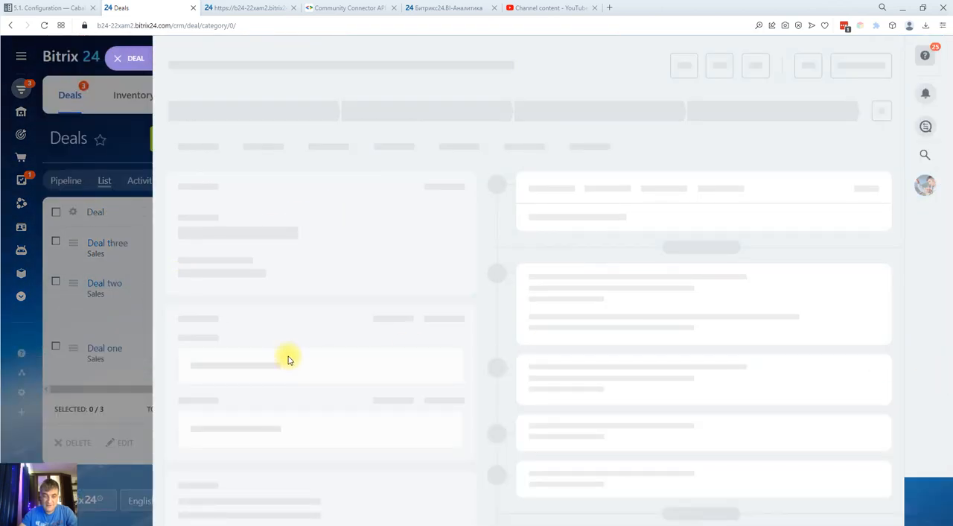
{"action": "scroll", "coordinate": [293, 340], "scroll_direction": "down", "scroll_amount": 1}
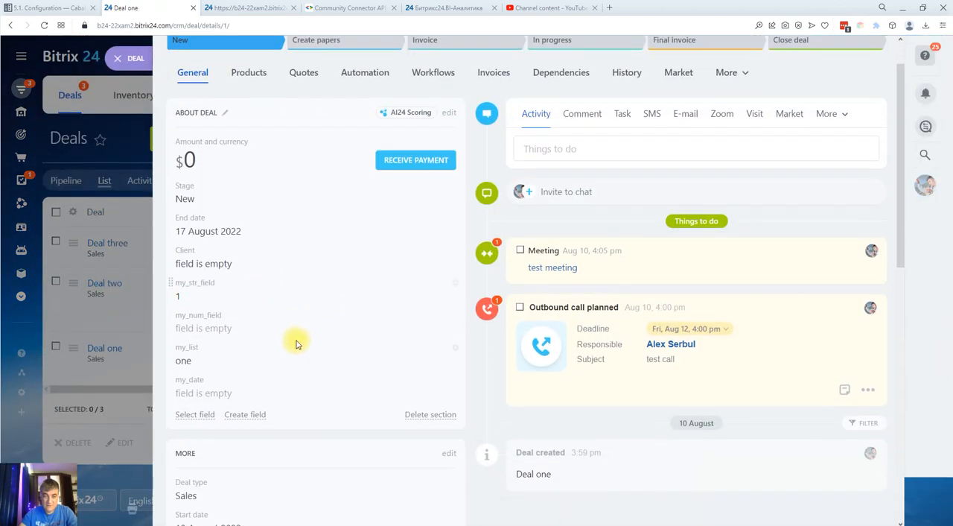
Set Deal one's my_date field to 09/01/2022, save the deal and close its card
{"action": "left_click", "coordinate": [229, 397]}
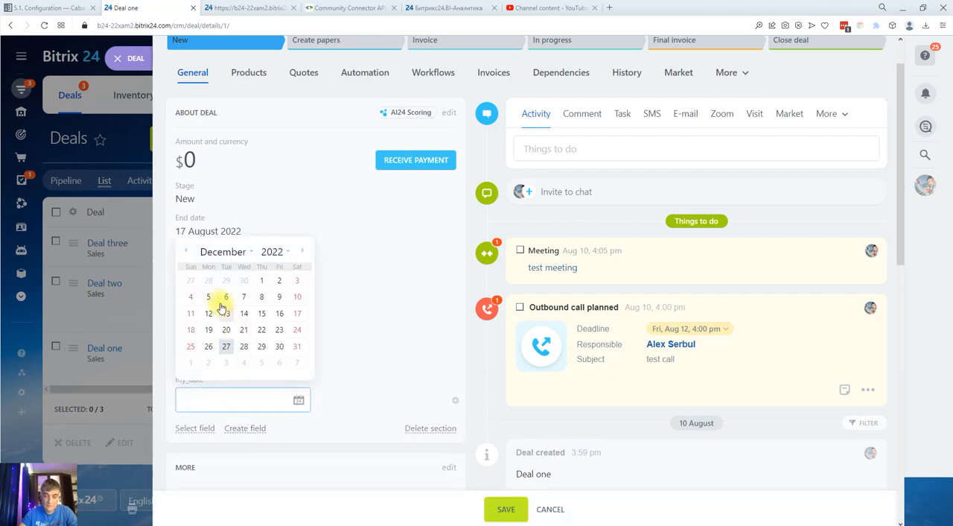
{"action": "left_click", "coordinate": [184, 254]}
{"action": "left_click", "coordinate": [183, 254]}
{"action": "left_click", "coordinate": [183, 253]}
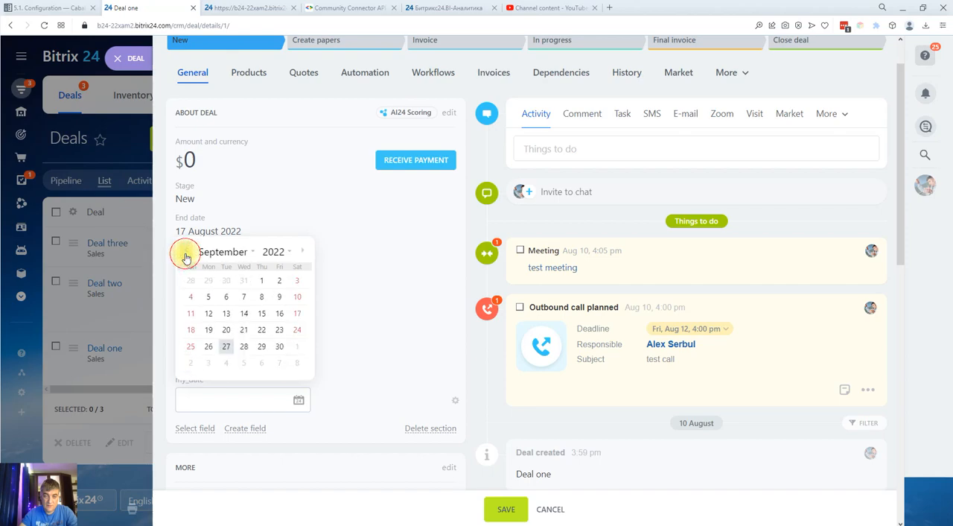
{"action": "left_click", "coordinate": [263, 284]}
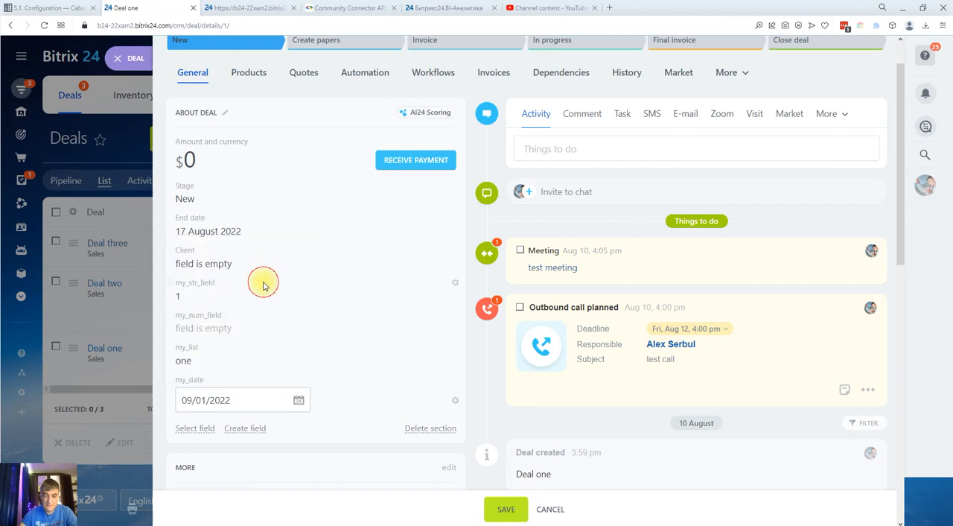
{"action": "left_click", "coordinate": [501, 512]}
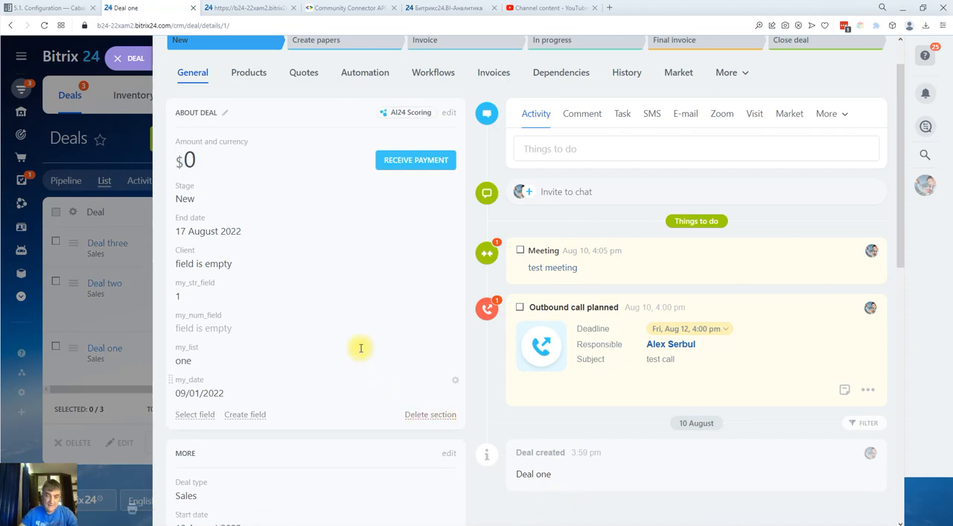
{"action": "left_click", "coordinate": [119, 58]}
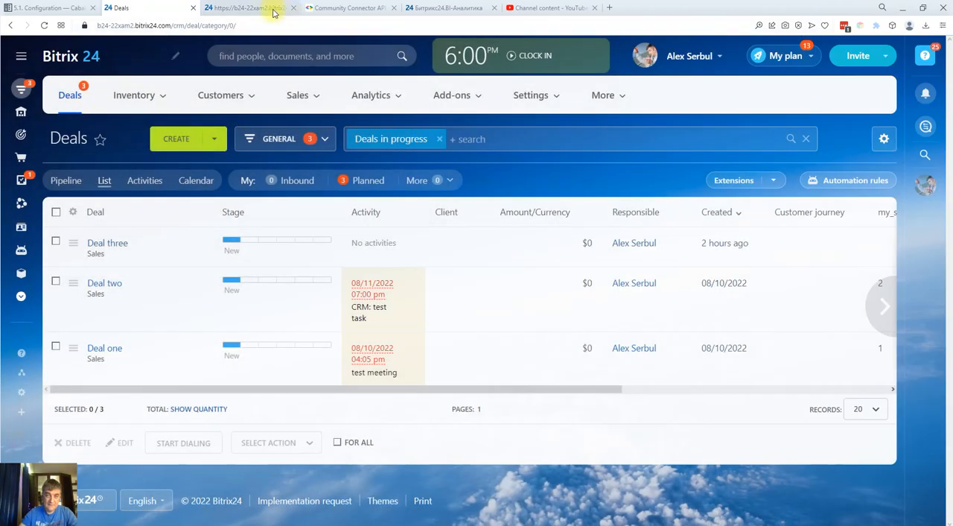
Check the deals' date values in the pbi.php output page, switch to Postman, and set the filter's operator to IN_LIST
{"action": "left_click", "coordinate": [270, 8]}
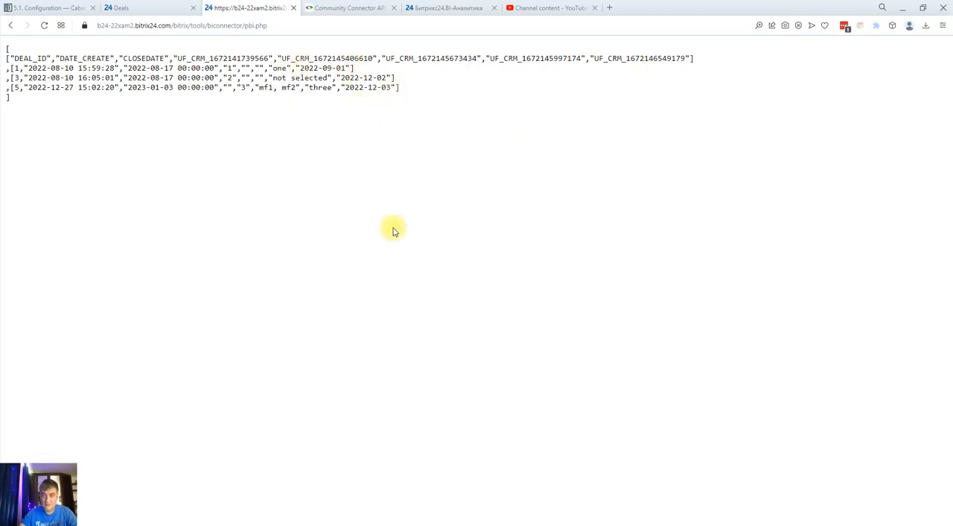
{"action": "left_click", "coordinate": [459, 524]}
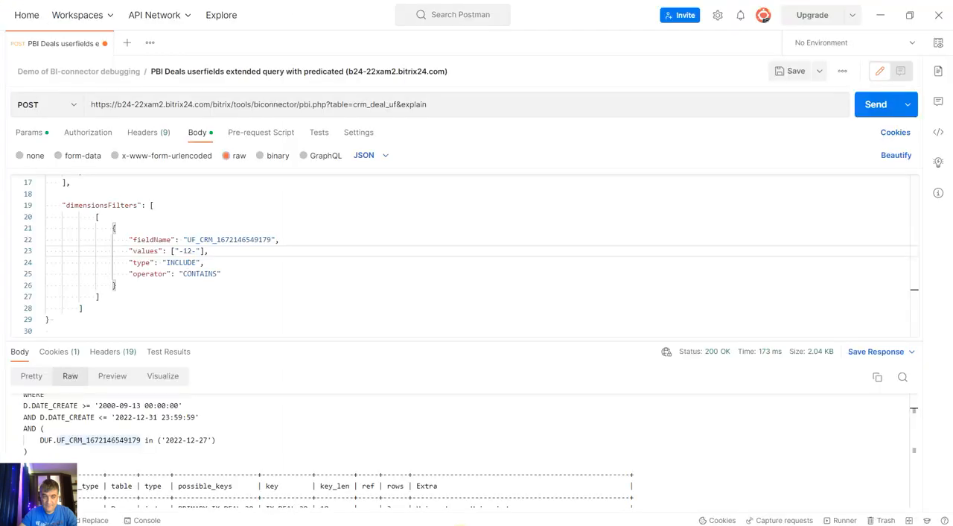
{"action": "left_click", "coordinate": [199, 274]}
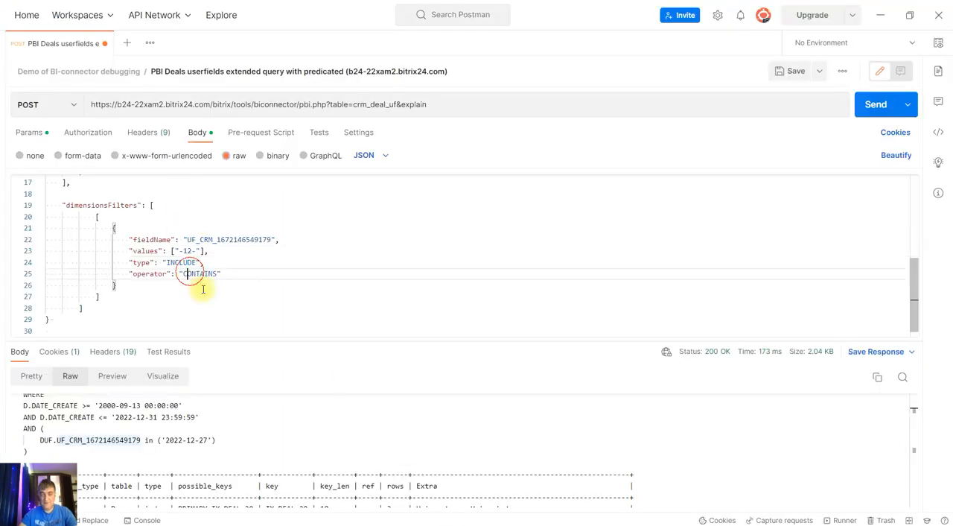
{"action": "key", "text": "shift+Right"}
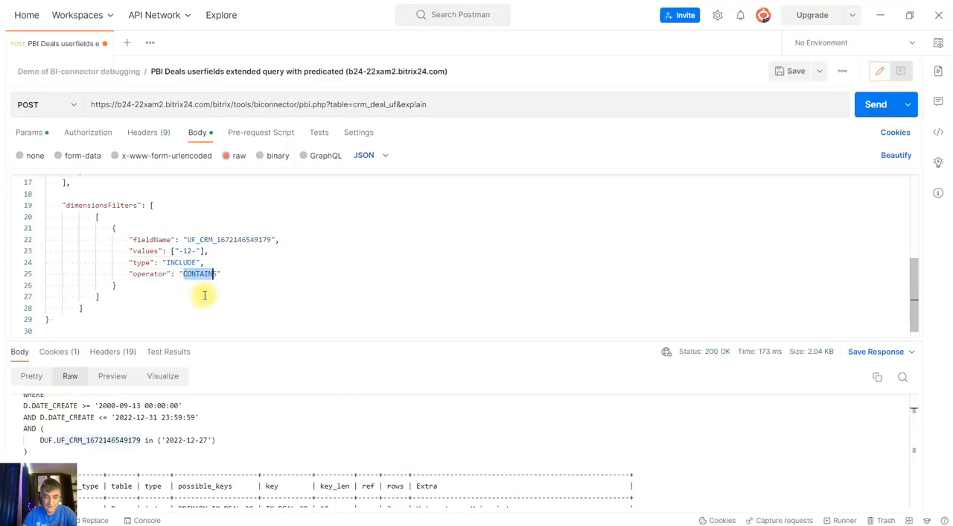
{"action": "type", "text": "IN_L"}
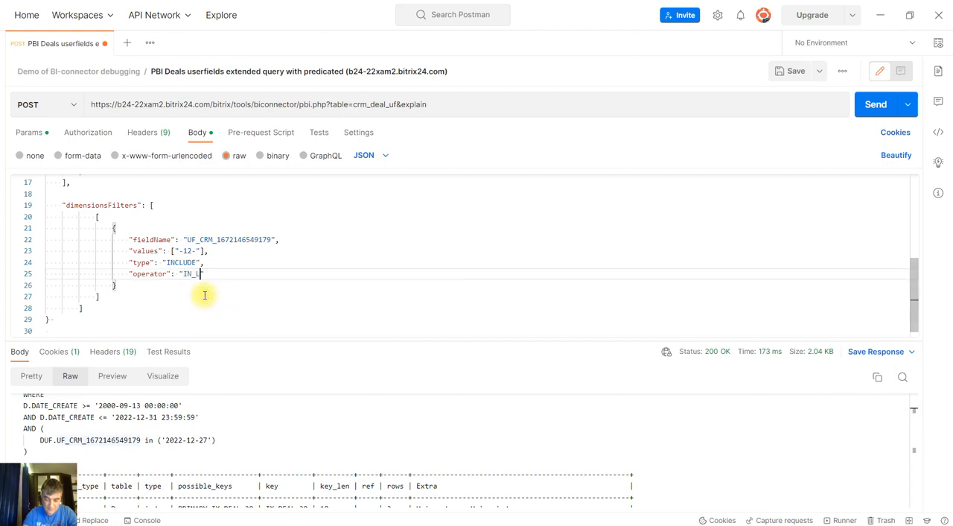
{"action": "type", "text": "IST"}
{"action": "key", "text": "Up"}
{"action": "key", "text": "Up"}
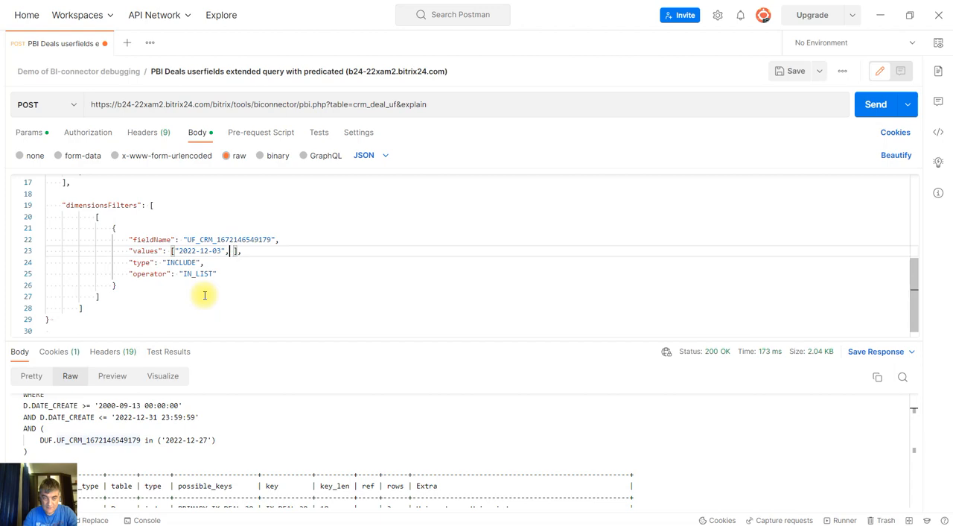
{"action": "key", "text": "Left"}
{"action": "key", "text": "Left"}
{"action": "key", "text": "shift+Left"}
{"action": "key", "text": "shift+Left"}
{"action": "key", "text": "shift+Left"}
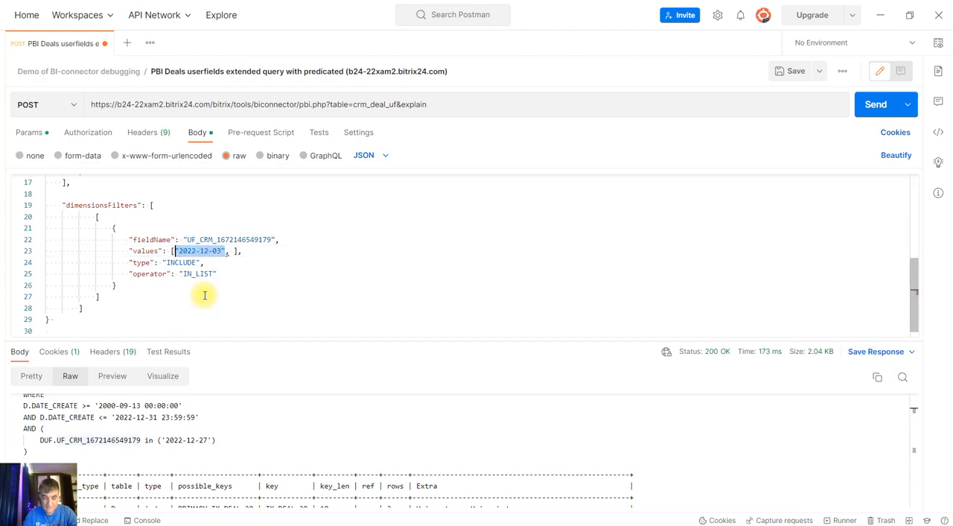
{"action": "key", "text": "Right"}
{"action": "key", "text": "Right"}
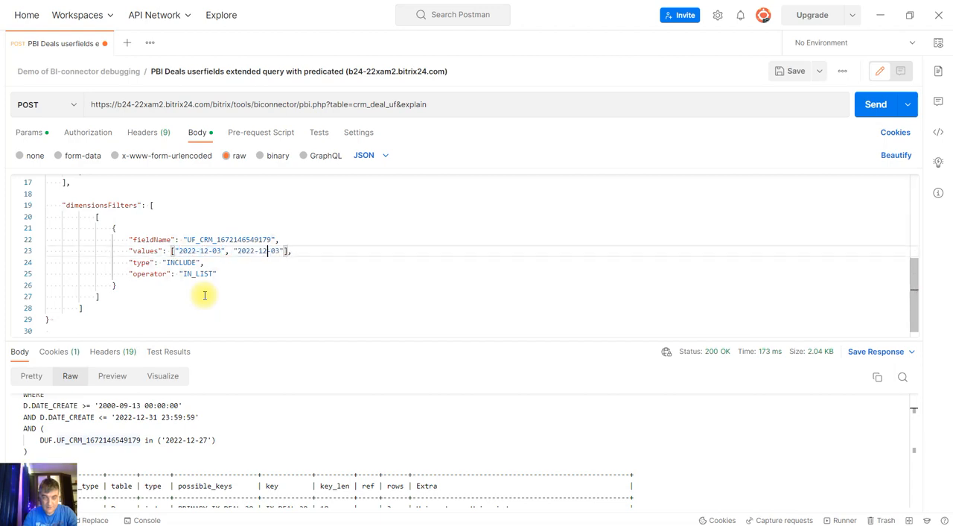
{"action": "key", "text": "BackSpace"}
{"action": "key", "text": "BackSpace"}
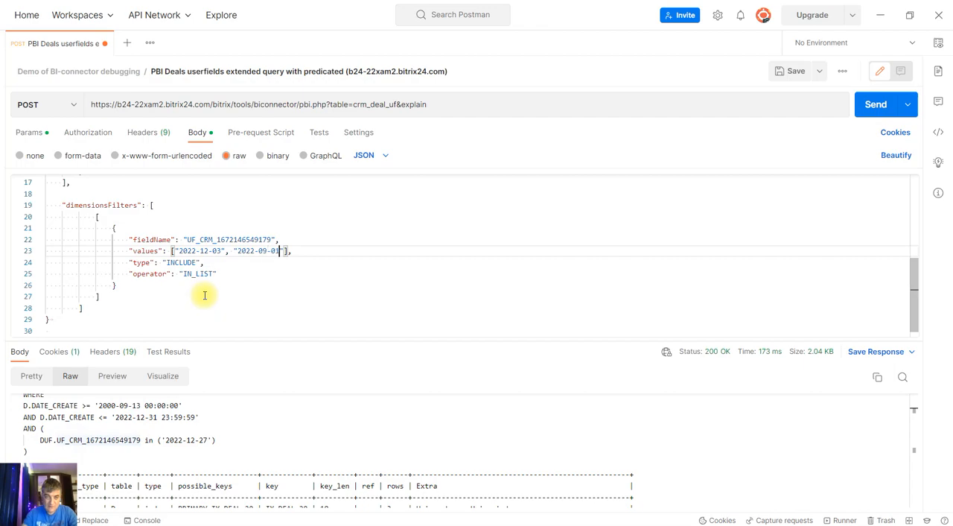
Save the request and send it with explain, remove &explain from the URL and send it again
{"action": "left_click", "coordinate": [788, 71]}
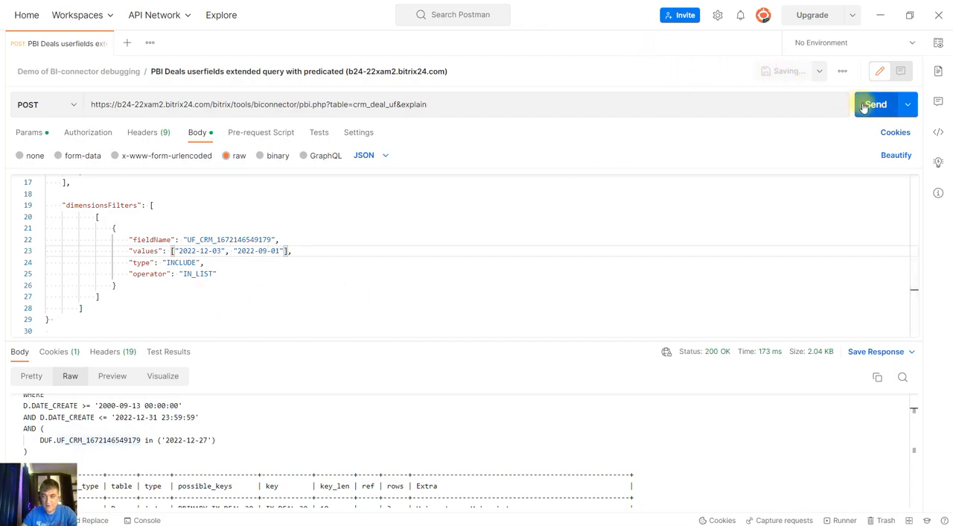
{"action": "left_click", "coordinate": [868, 105]}
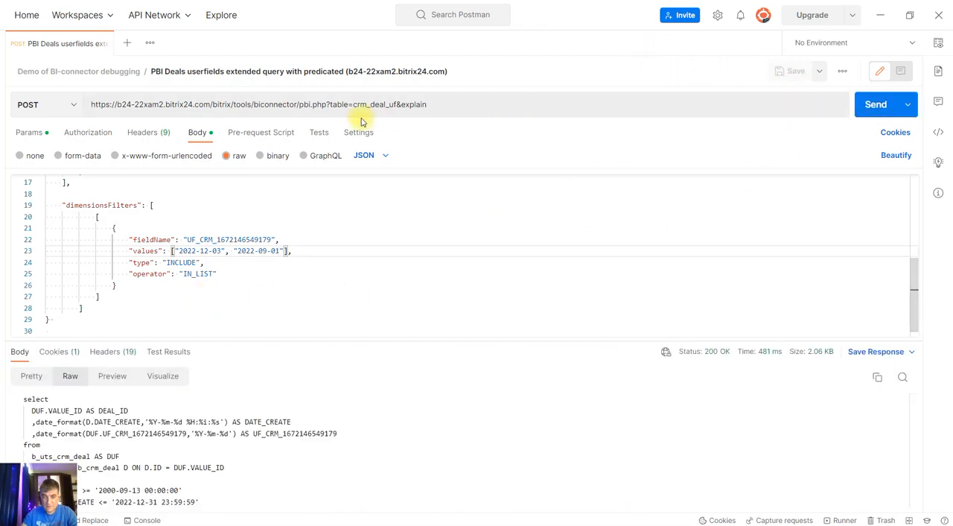
{"action": "left_click_drag", "start_coordinate": [400, 104], "coordinate": [477, 104]}
{"action": "key", "text": "BackSpace"}
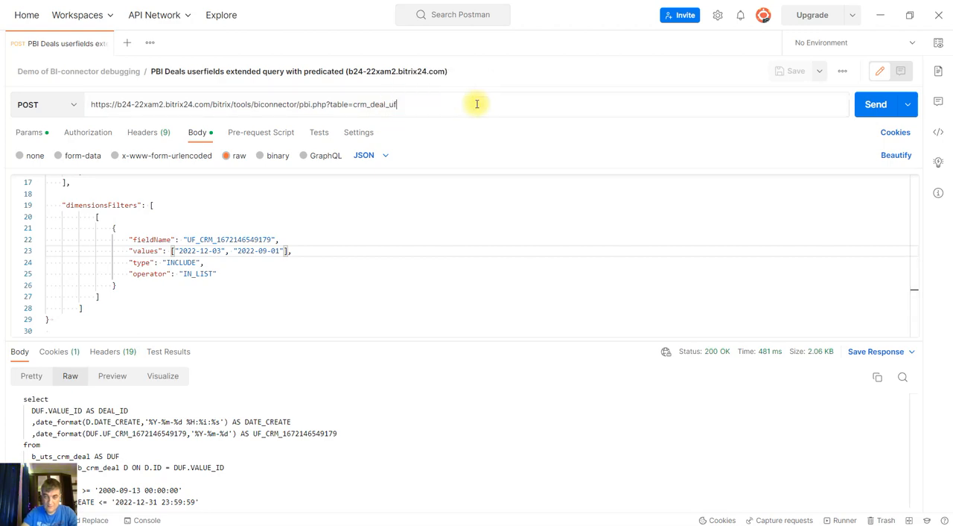
{"action": "left_click", "coordinate": [871, 104]}
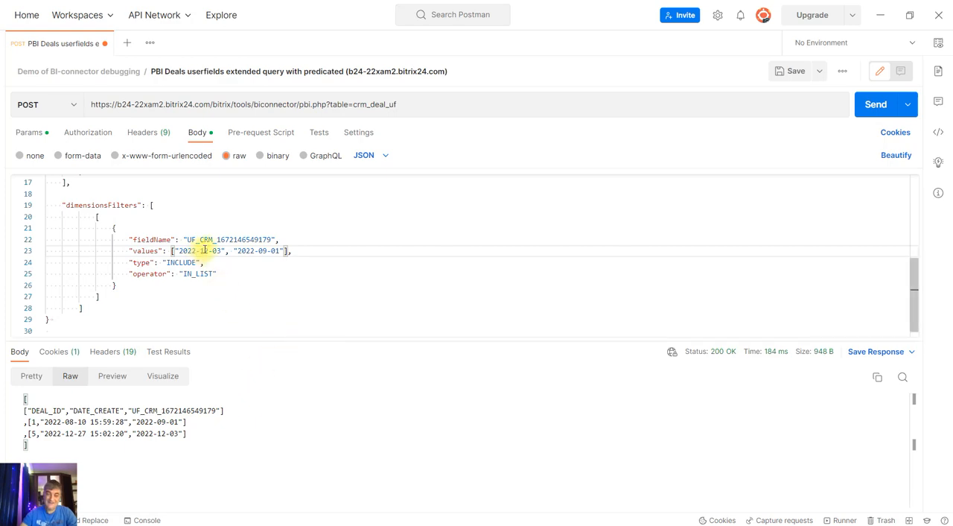
Switch to the Opera browser, open Deal one in the Bitrix24 deals list to check its my_date field, and close the card
{"action": "mouse_move", "coordinate": [291, 525]}
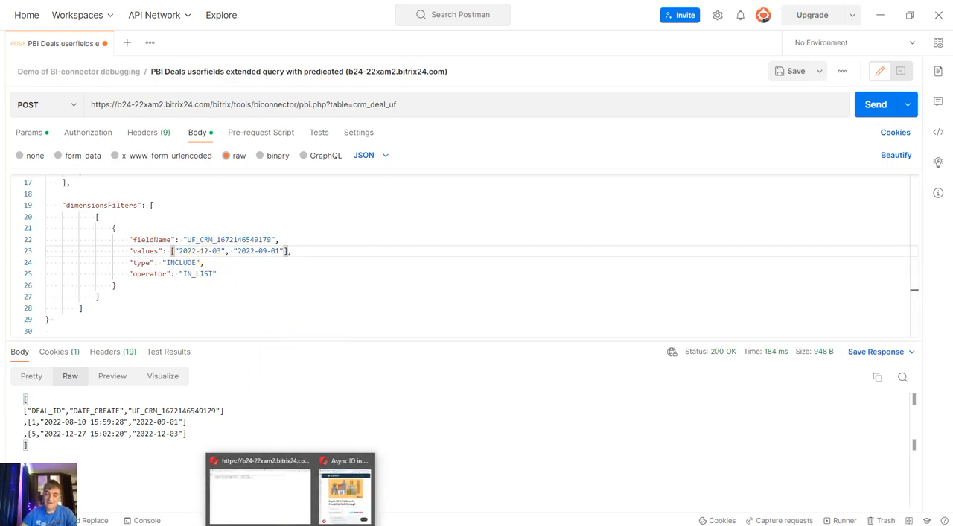
{"action": "left_click", "coordinate": [273, 495]}
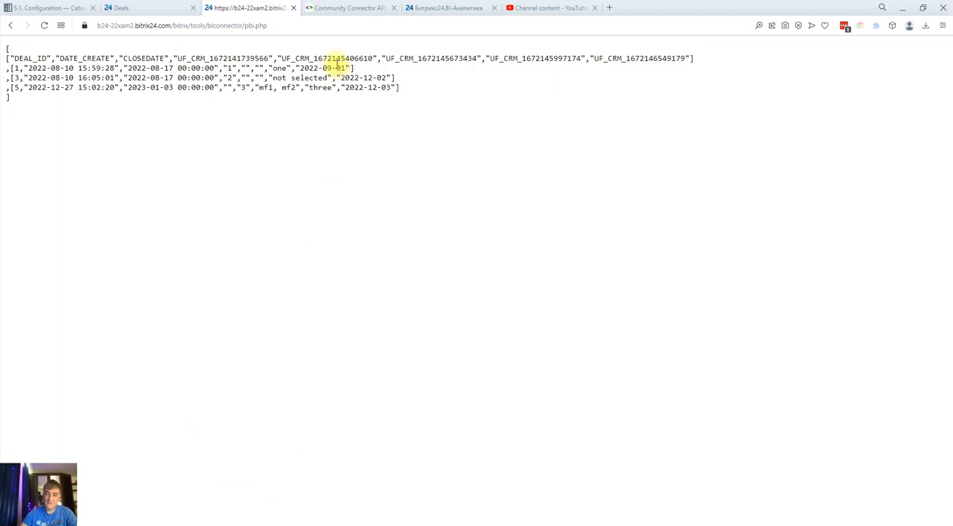
{"action": "left_click", "coordinate": [154, 9]}
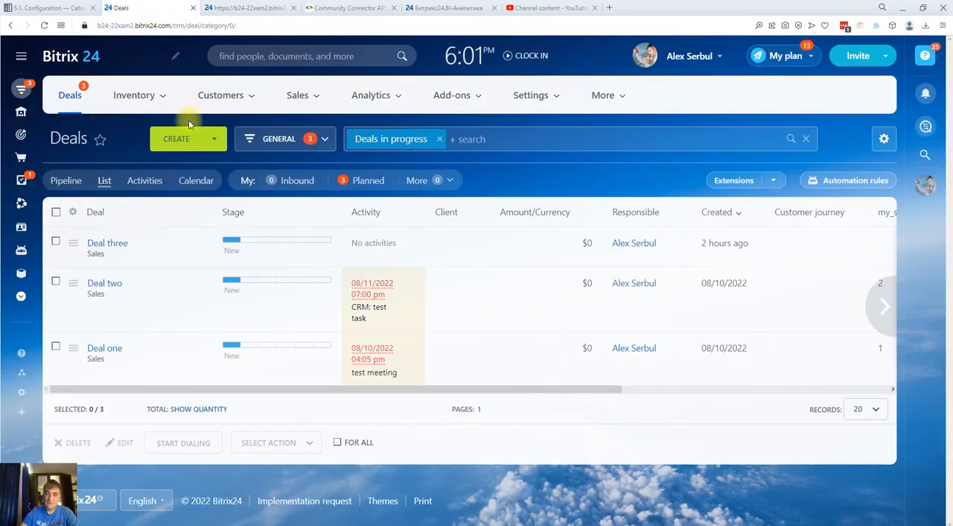
{"action": "left_click", "coordinate": [113, 349]}
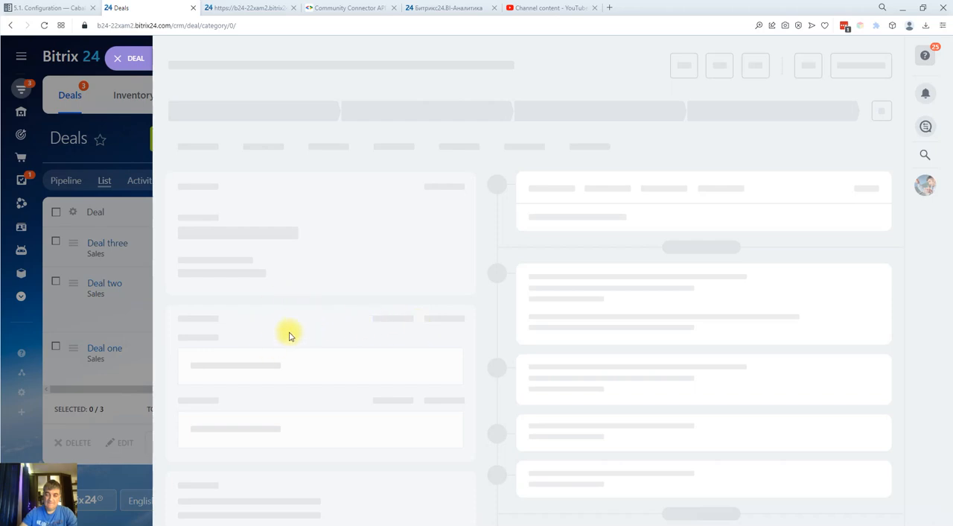
{"action": "scroll", "coordinate": [260, 404], "scroll_direction": "down", "scroll_amount": 1}
{"action": "scroll", "coordinate": [260, 407], "scroll_direction": "down", "scroll_amount": 1}
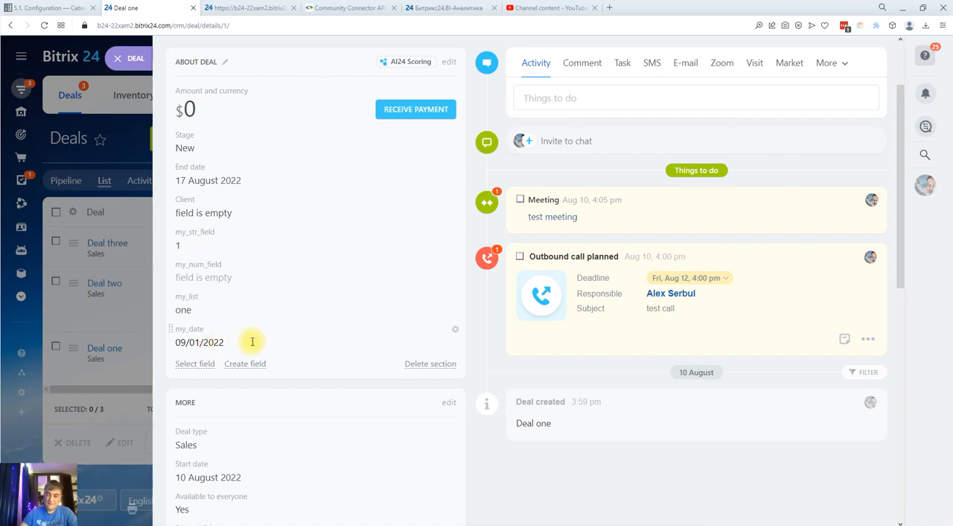
{"action": "left_click", "coordinate": [117, 62]}
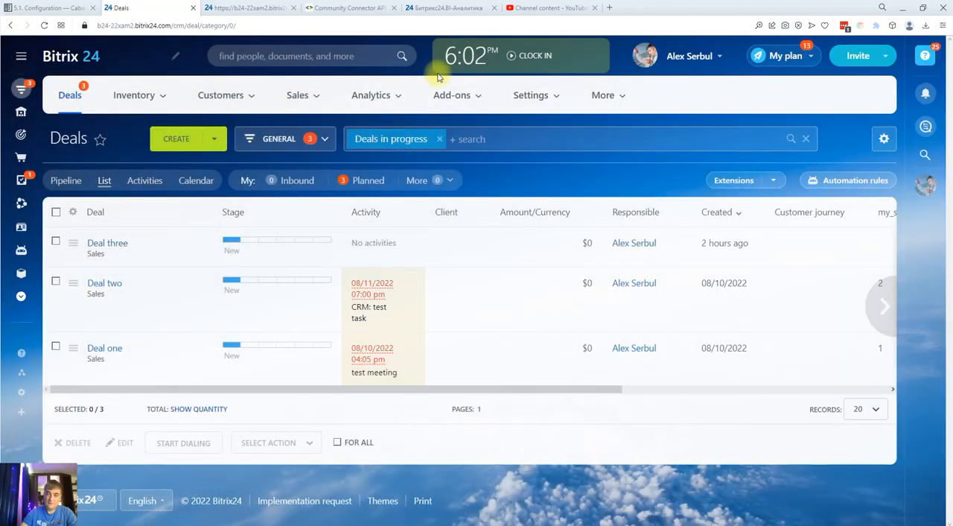
Copy NUMERIC_GREATER_THAN from the Looker Studio reference into the Postman filter's operator, and keep only "2022-09-01" in its values
{"action": "left_click", "coordinate": [335, 10]}
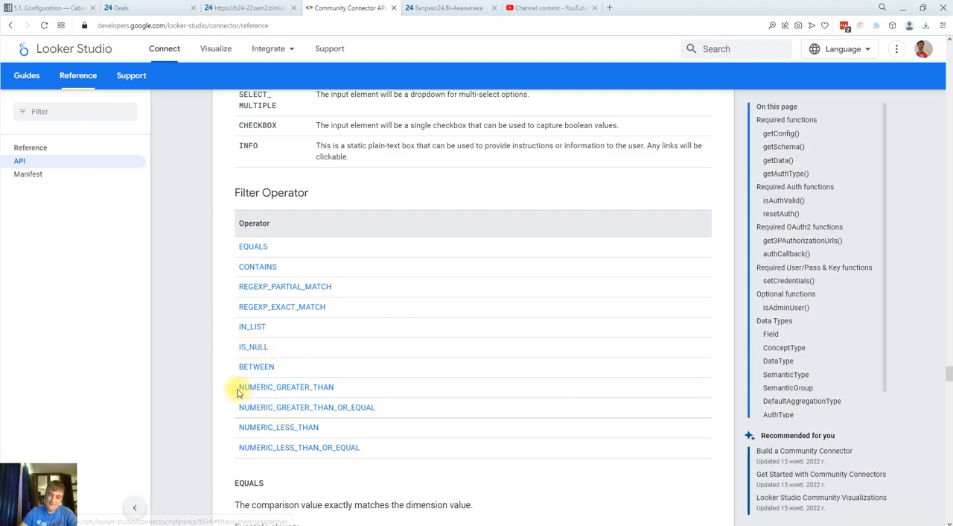
{"action": "left_click_drag", "start_coordinate": [237, 387], "coordinate": [335, 386]}
{"action": "key", "text": "ctrl+c"}
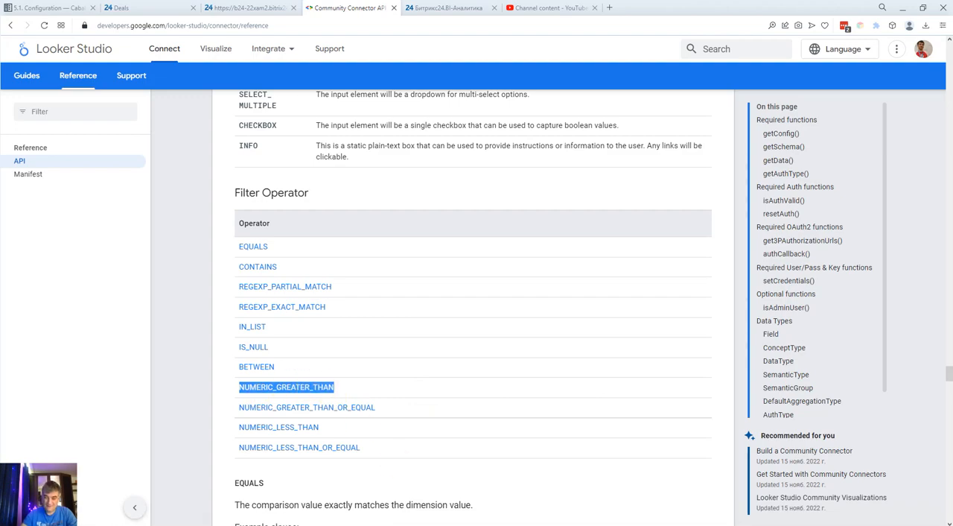
{"action": "left_click", "coordinate": [455, 522]}
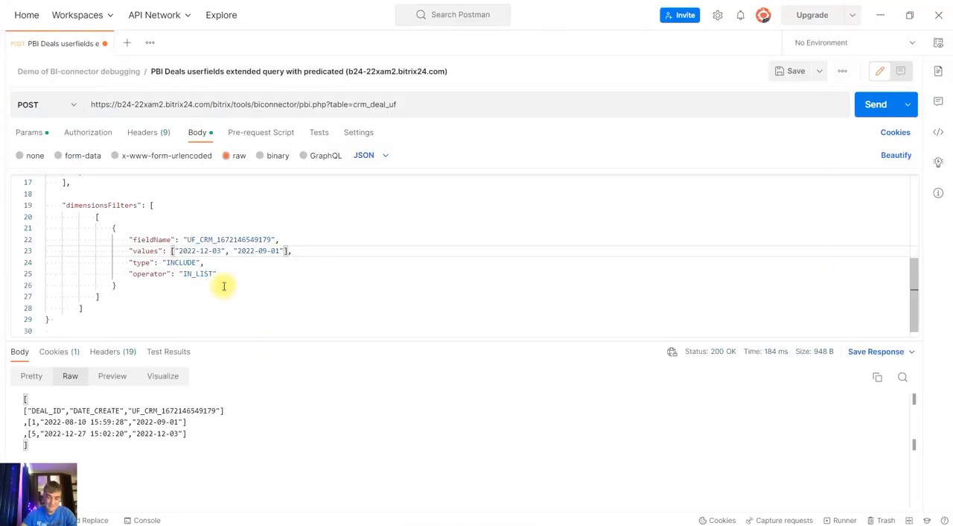
{"action": "left_click_drag", "start_coordinate": [234, 250], "coordinate": [200, 250]}
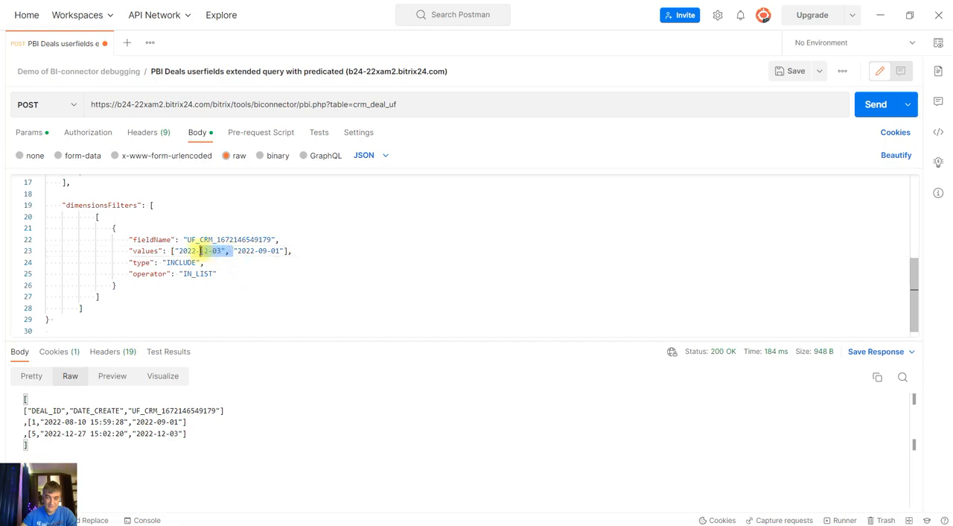
{"action": "key", "text": "BackSpace"}
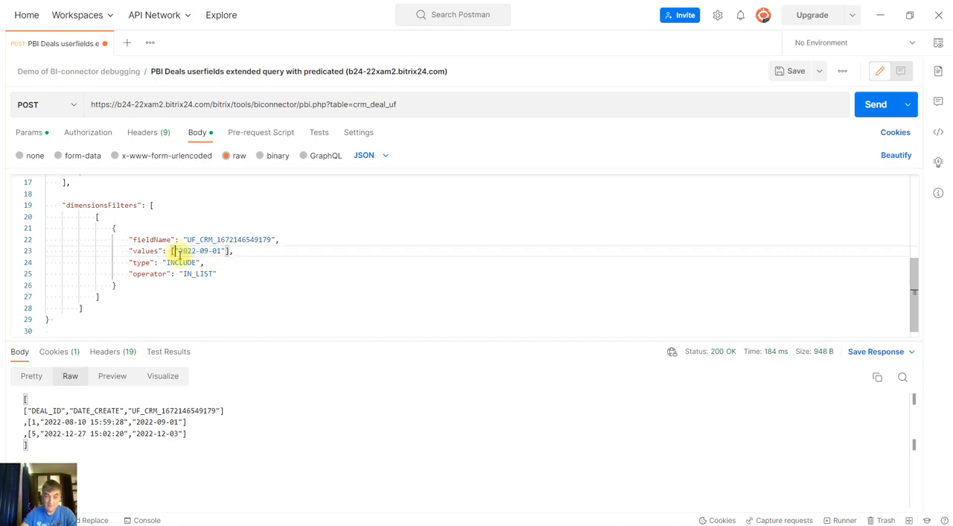
{"action": "left_click", "coordinate": [175, 251]}
{"action": "left_click_drag", "start_coordinate": [184, 274], "coordinate": [208, 274]}
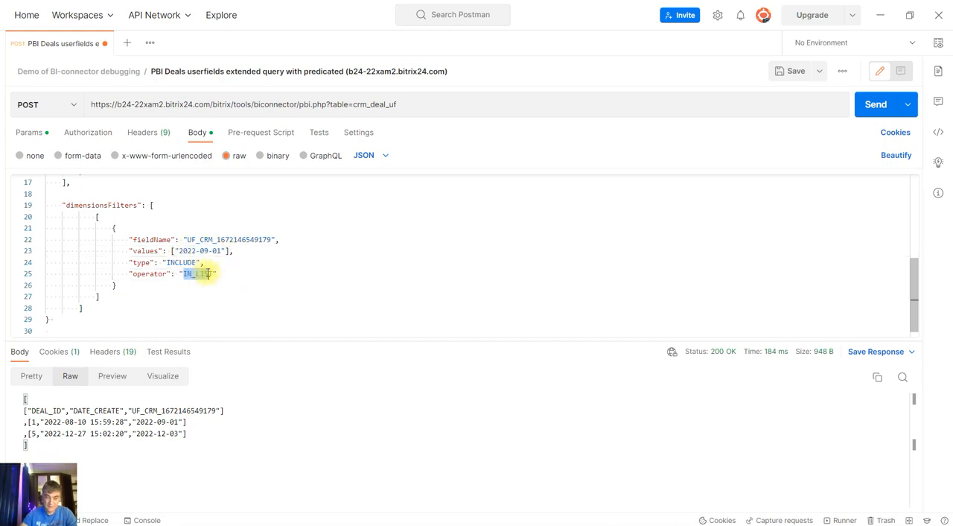
{"action": "key", "text": "ctrl+v"}
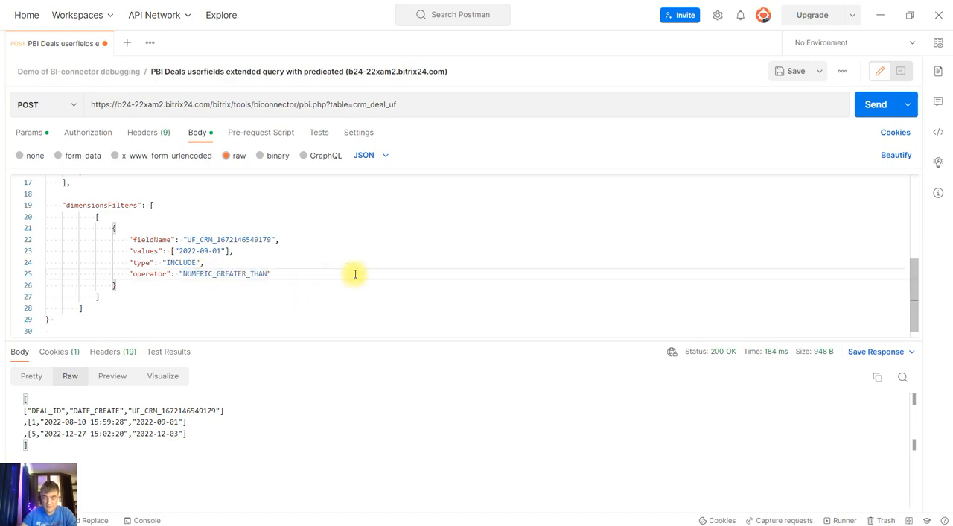
Add &explain to the request URL, send the request, and examine the date condition in the generated SQL
{"action": "left_click", "coordinate": [790, 71]}
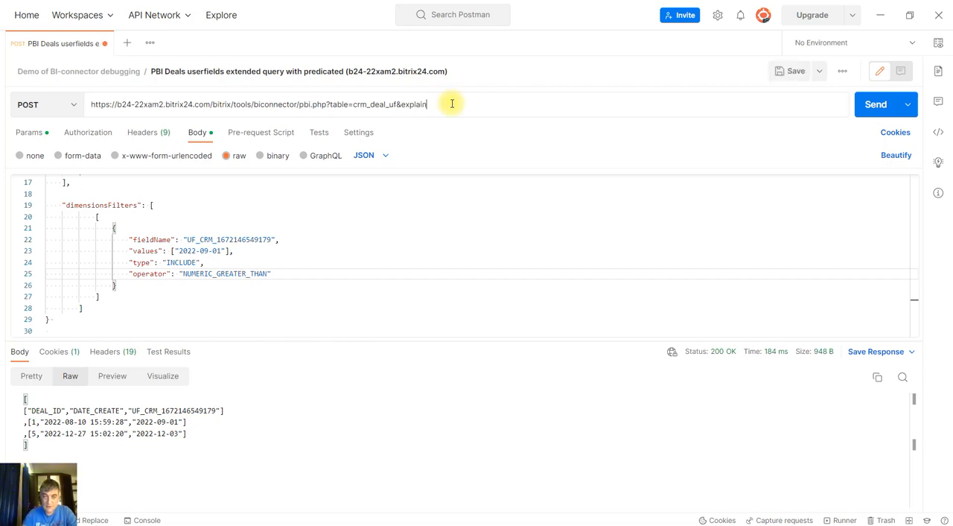
{"action": "left_click", "coordinate": [875, 105]}
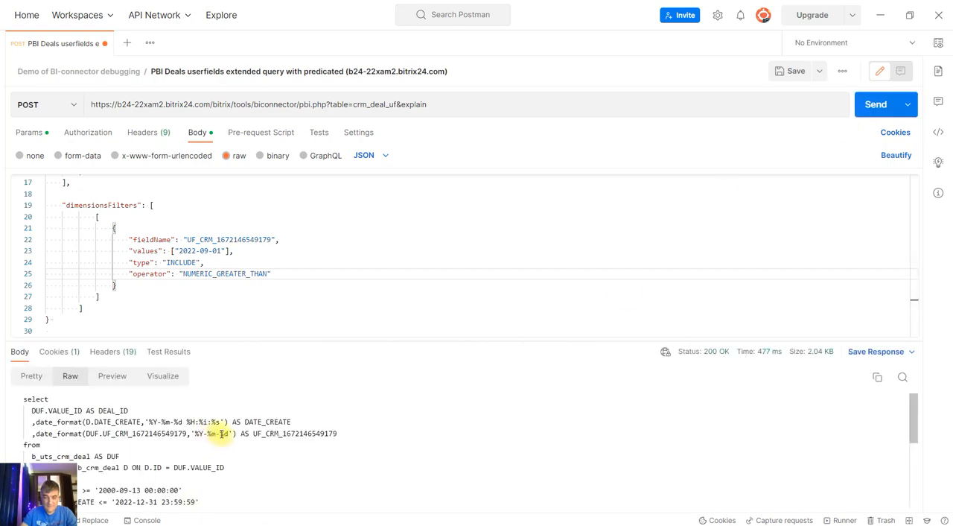
{"action": "scroll", "coordinate": [242, 446], "scroll_direction": "down", "scroll_amount": 3}
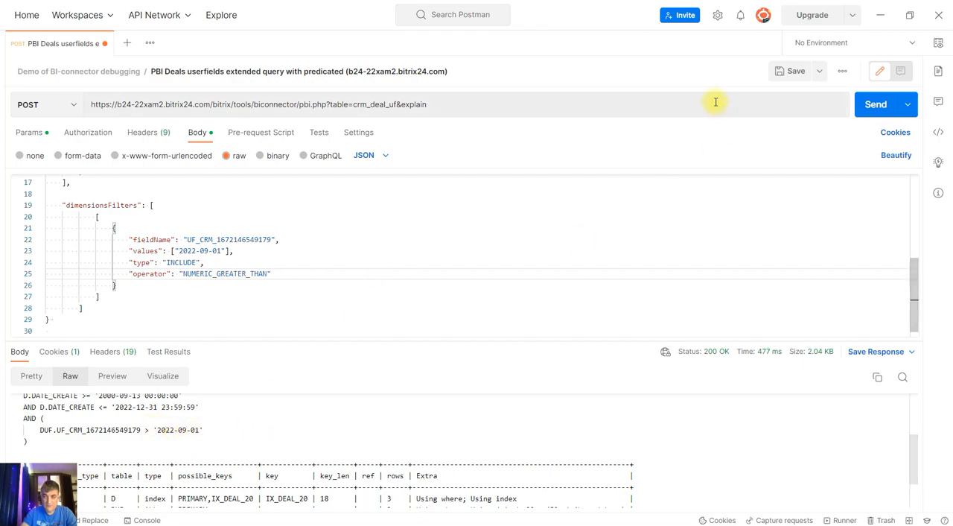
Save the NUMERIC_GREATER_THAN request, remove &explain from its URL, and send it to fetch the matching deals
{"action": "left_click", "coordinate": [785, 70]}
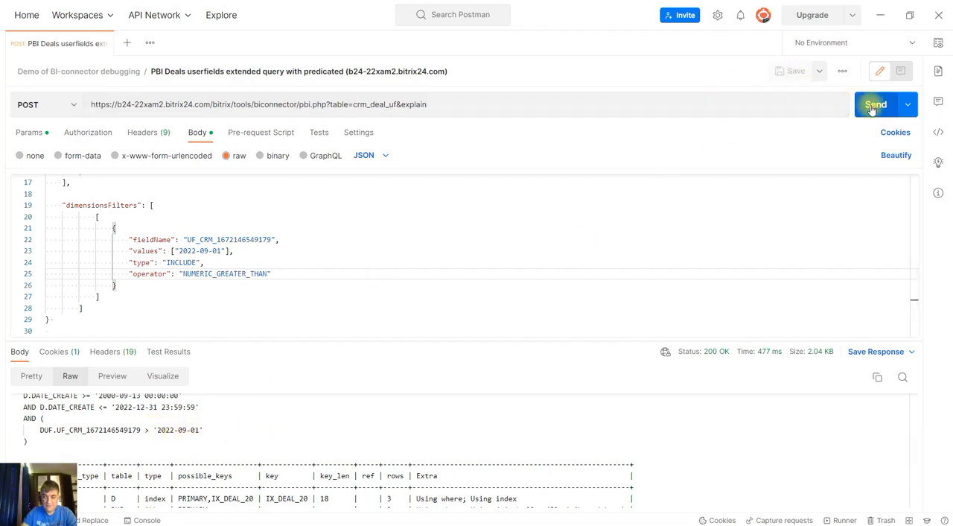
{"action": "left_click_drag", "start_coordinate": [395, 105], "coordinate": [485, 105]}
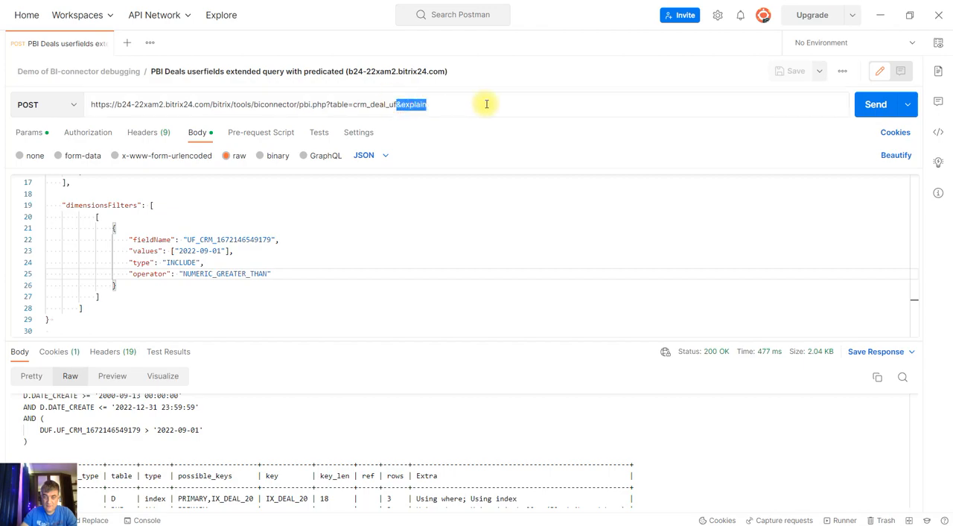
{"action": "key", "text": "BackSpace"}
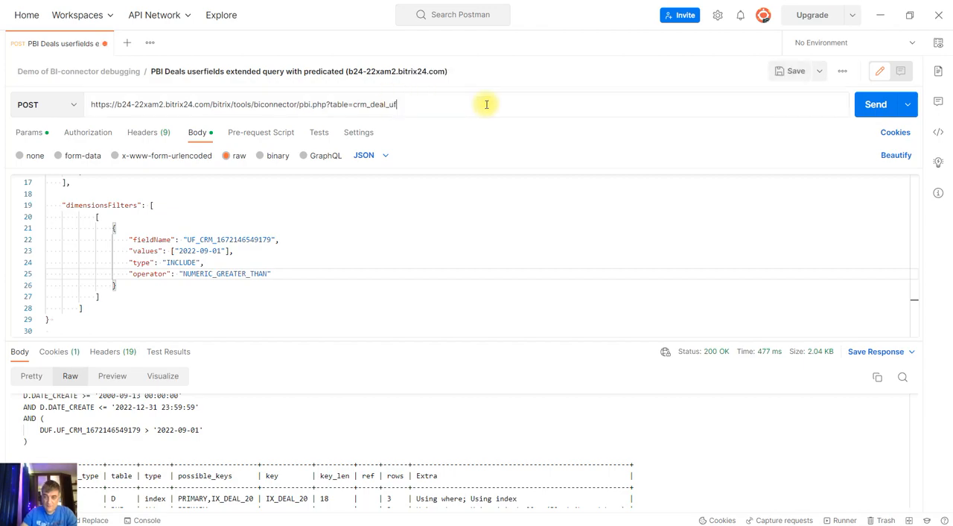
{"action": "left_click", "coordinate": [873, 104]}
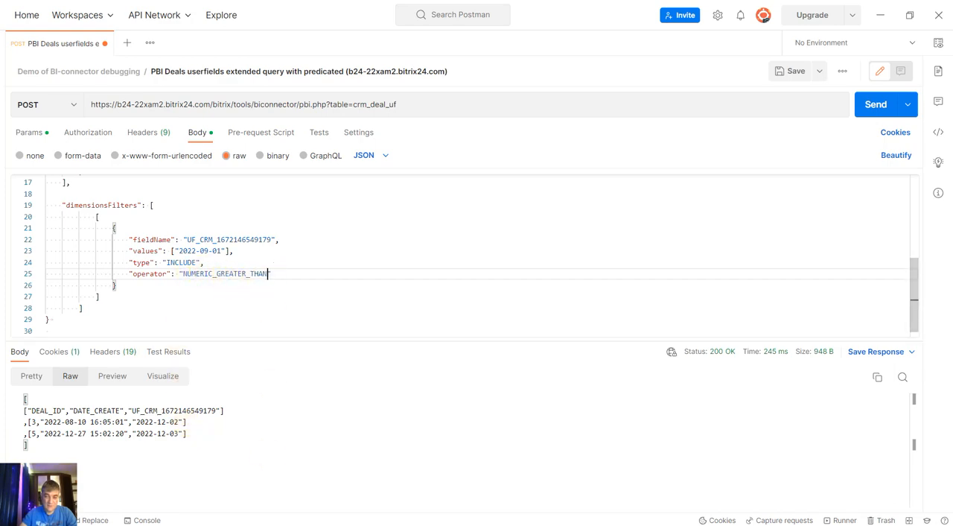
Replace the Postman filter's operator with NUMERIC_GREATER_THAN_OR_EQUAL copied from the Looker Studio reference in Opera, and save and send the request
{"action": "left_click", "coordinate": [284, 478]}
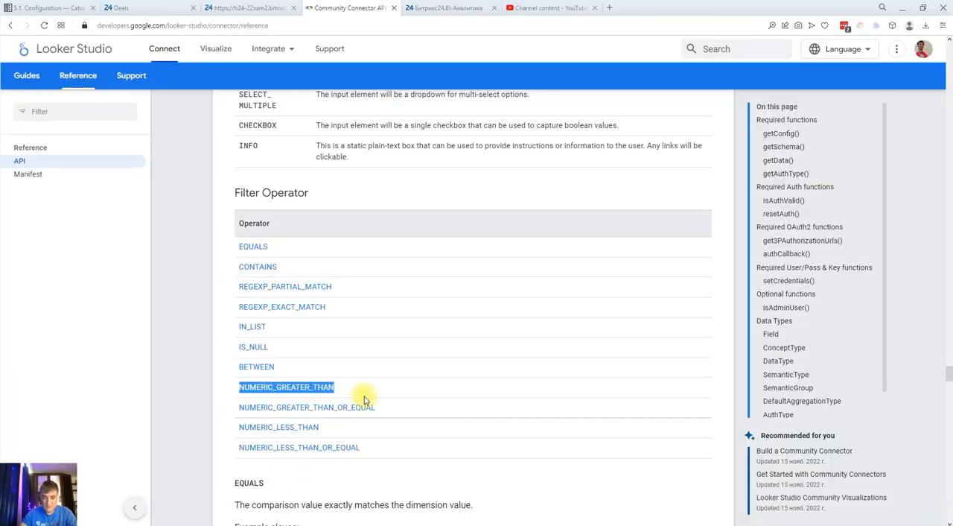
{"action": "left_click_drag", "start_coordinate": [377, 407], "coordinate": [247, 409]}
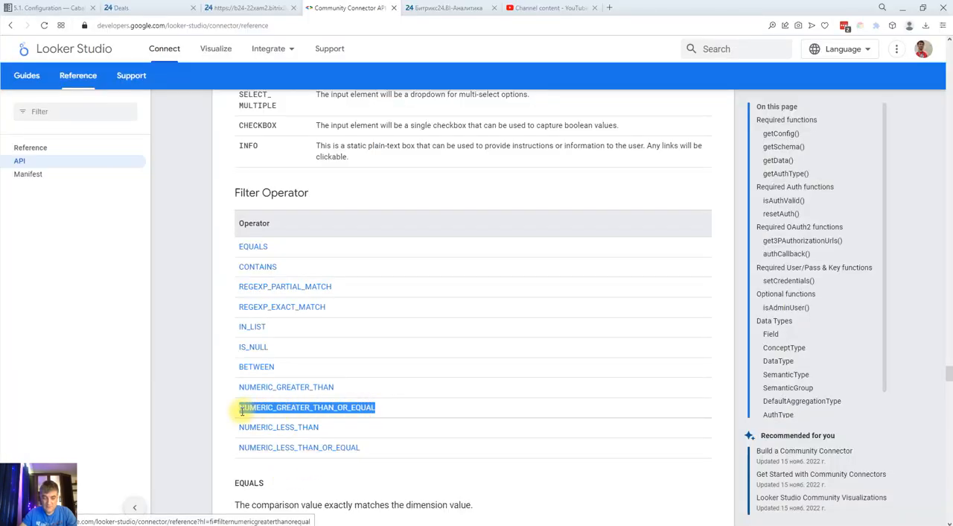
{"action": "left_click", "coordinate": [285, 476]}
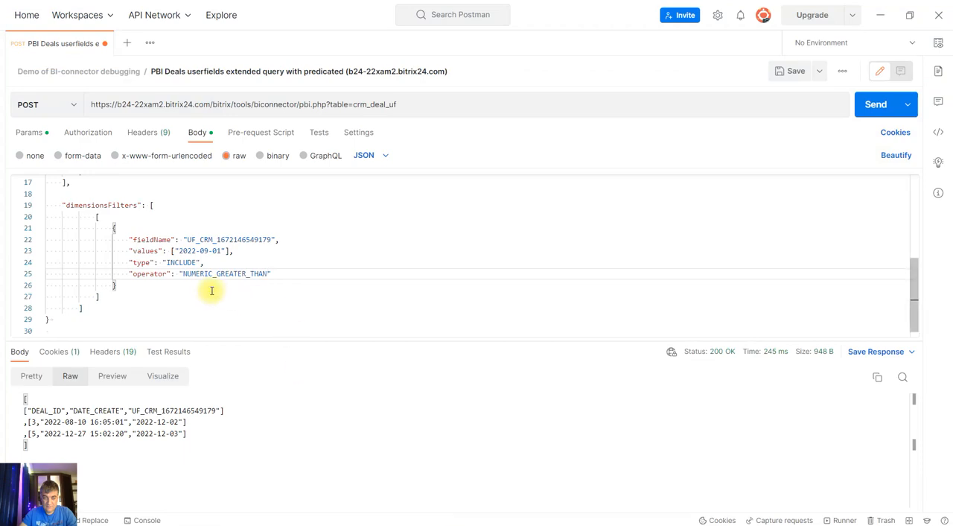
{"action": "left_click_drag", "start_coordinate": [182, 274], "coordinate": [271, 273]}
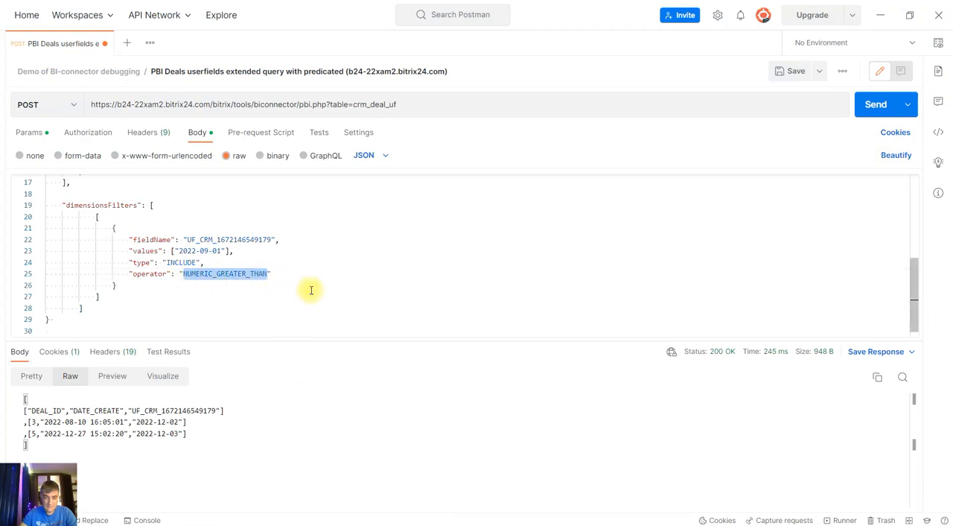
{"action": "type", "text": "NUMERIC_GREATER_THAN_OR_EQUAL"}
{"action": "left_click", "coordinate": [794, 70]}
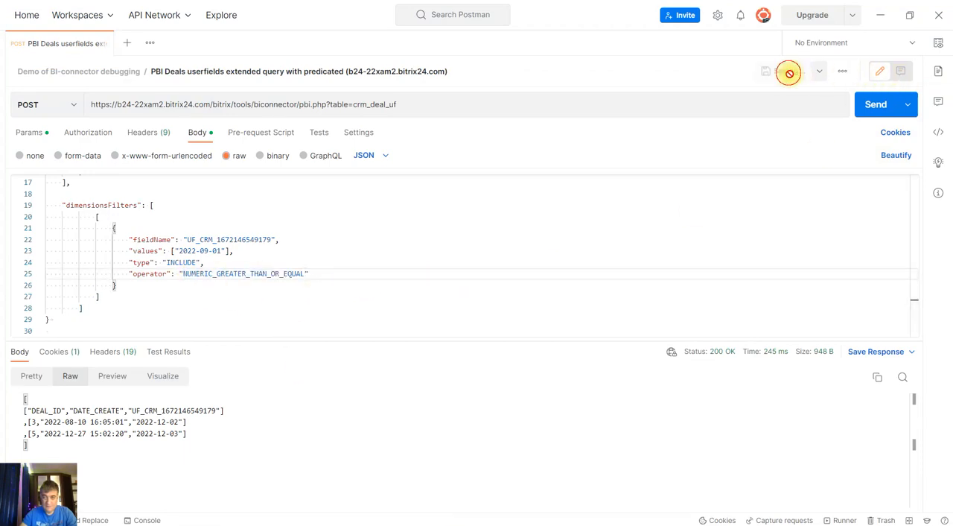
{"action": "left_click", "coordinate": [881, 109]}
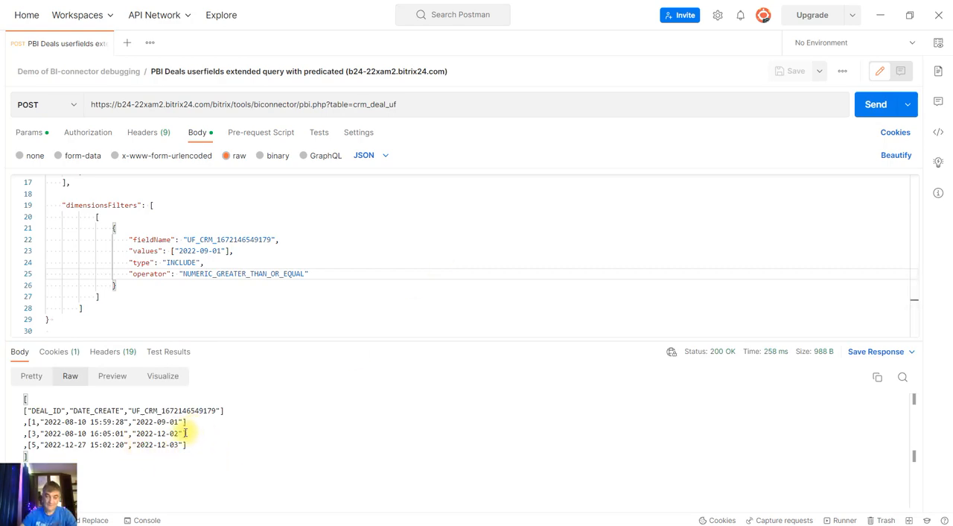
Add &explain to the request URL and send the request to get the generated SQL
{"action": "left_click", "coordinate": [499, 103]}
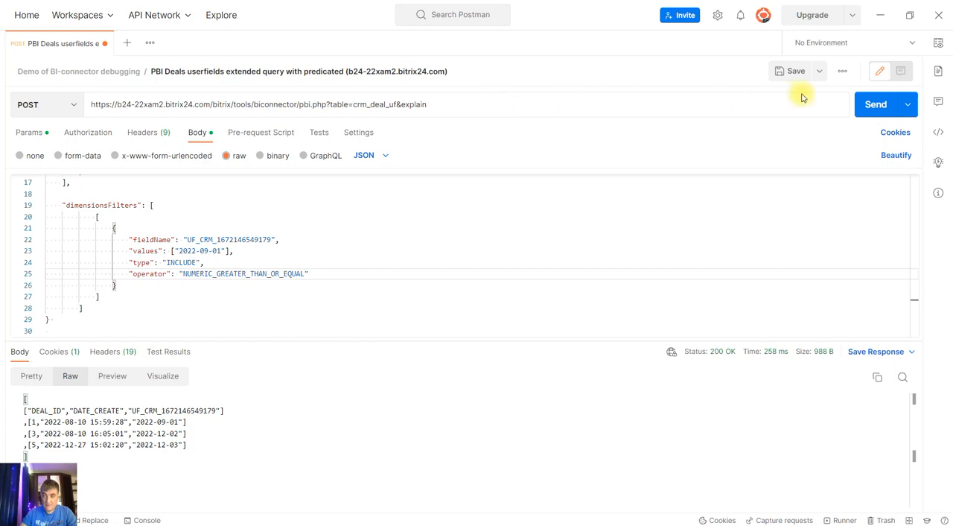
{"action": "left_click", "coordinate": [874, 104]}
{"action": "scroll", "coordinate": [325, 441], "scroll_direction": "down", "scroll_amount": 1}
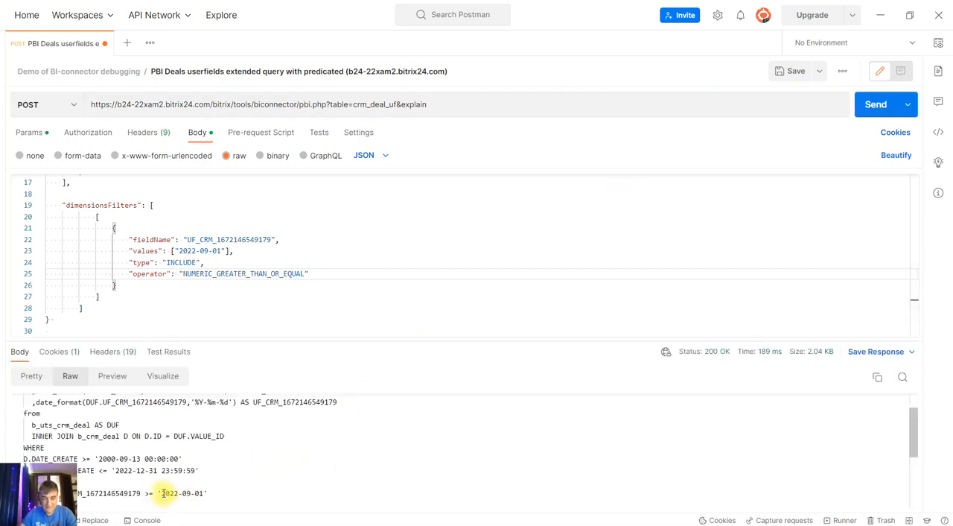
{"action": "scroll", "coordinate": [201, 487], "scroll_direction": "up", "scroll_amount": 1}
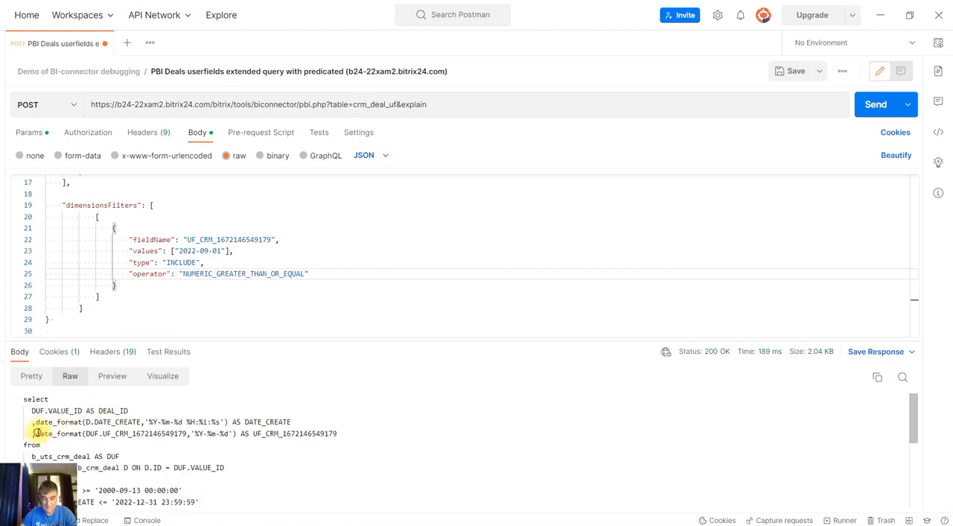
{"action": "left_click_drag", "start_coordinate": [35, 432], "coordinate": [341, 437]}
{"action": "left_click", "coordinate": [334, 449]}
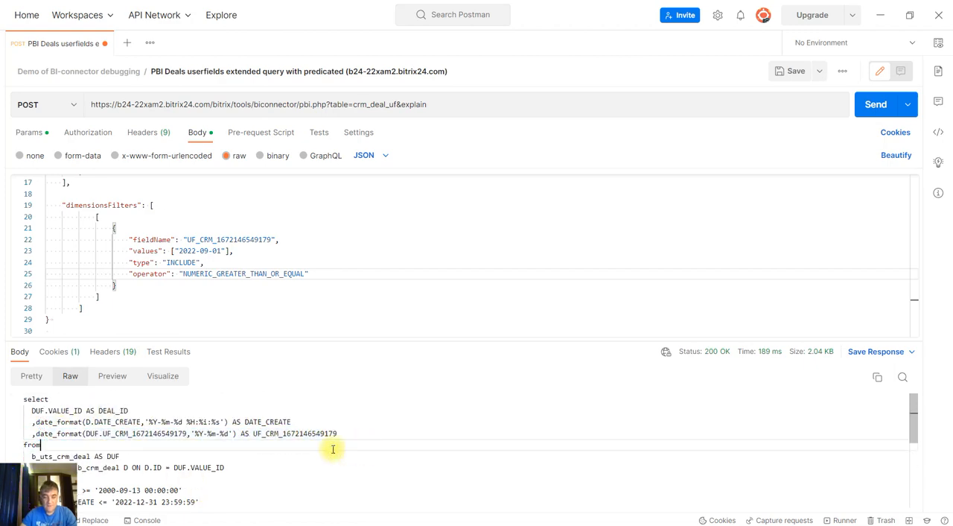
{"action": "scroll", "coordinate": [293, 449], "scroll_direction": "down", "scroll_amount": 1}
{"action": "scroll", "coordinate": [283, 449], "scroll_direction": "down", "scroll_amount": 1}
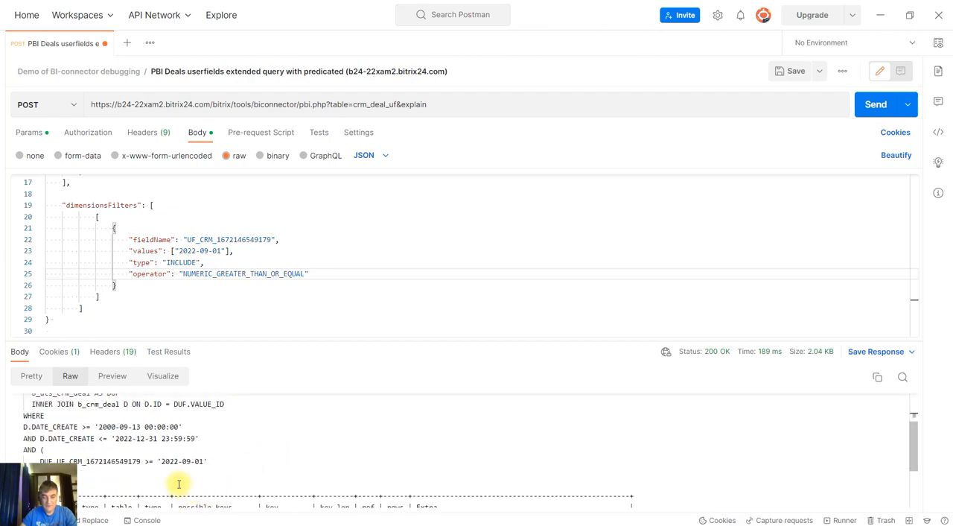
{"action": "scroll", "coordinate": [191, 465], "scroll_direction": "up", "scroll_amount": 2}
{"action": "scroll", "coordinate": [192, 465], "scroll_direction": "down", "scroll_amount": 3}
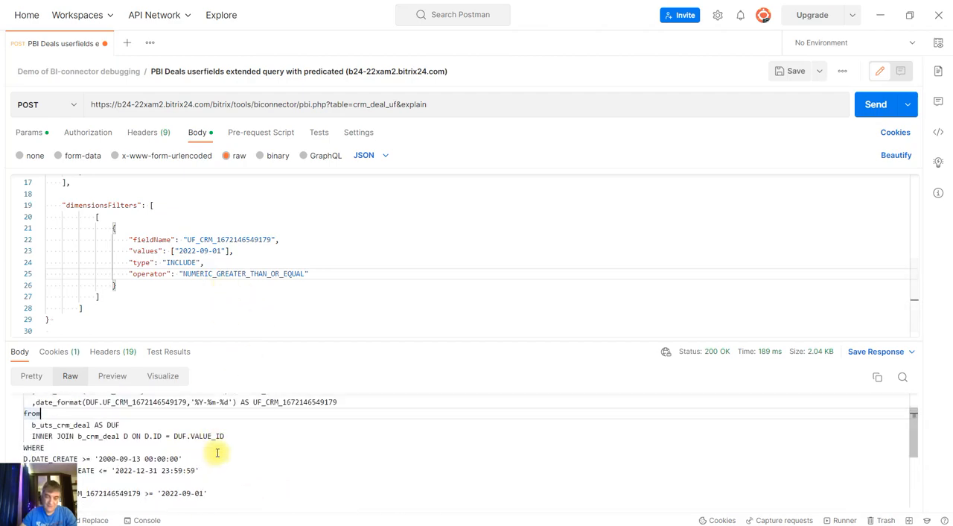
{"action": "scroll", "coordinate": [162, 445], "scroll_direction": "up", "scroll_amount": 1}
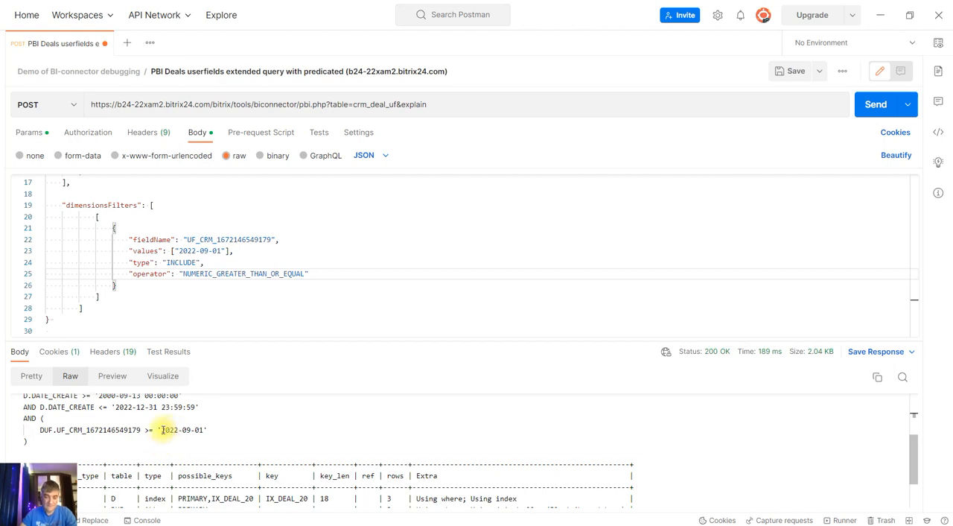
{"action": "left_click_drag", "start_coordinate": [162, 429], "coordinate": [205, 430]}
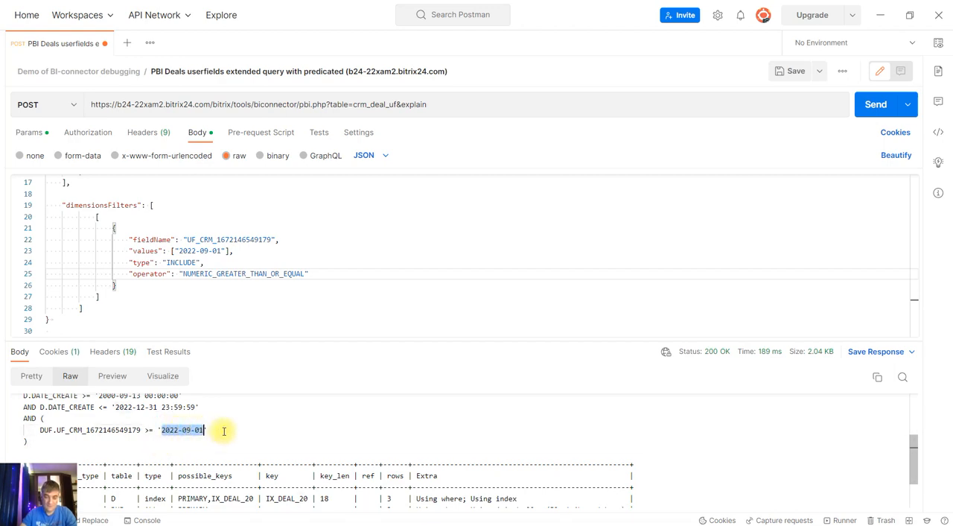
{"action": "left_click", "coordinate": [148, 450]}
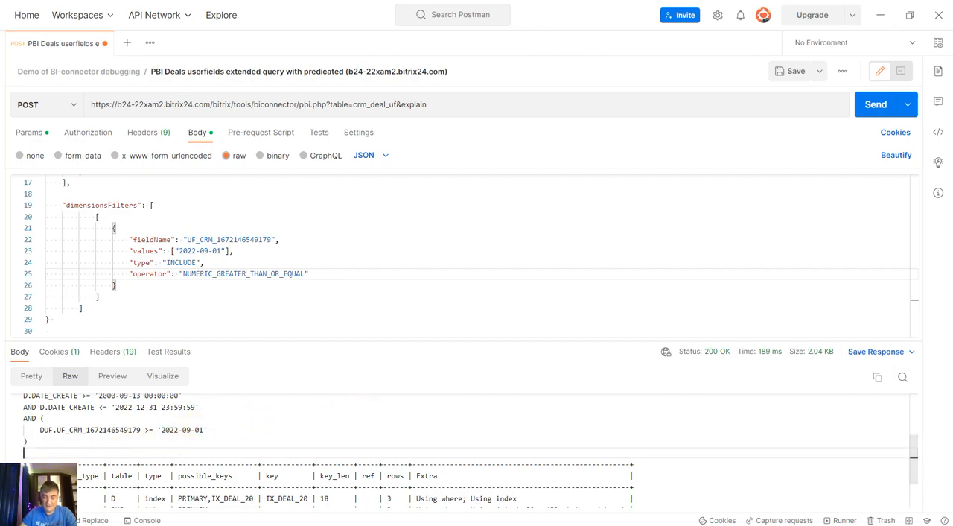
Switch to the Opera browser, review the Looker Studio filter operators and the Bitrix24 deals list, and return to Postman
{"action": "mouse_move", "coordinate": [283, 521]}
{"action": "left_click", "coordinate": [281, 471]}
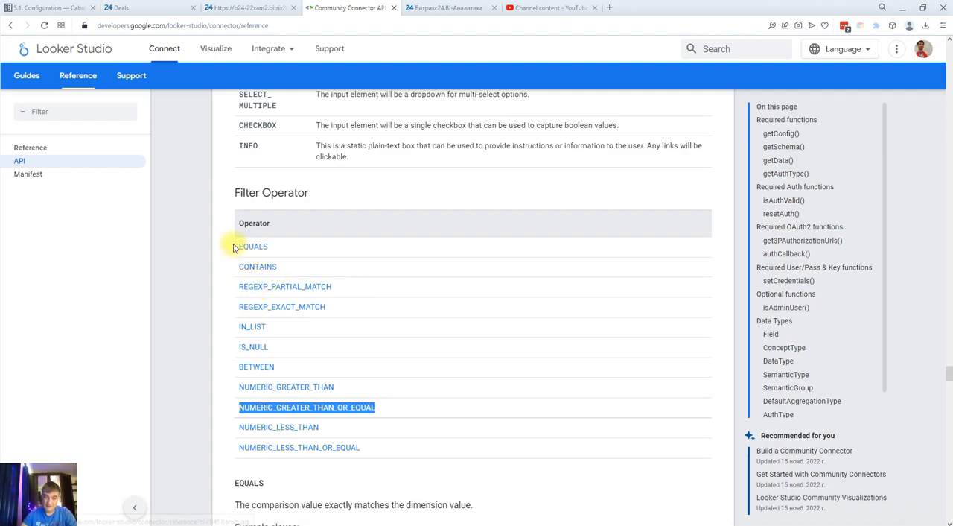
{"action": "scroll", "coordinate": [364, 304], "scroll_direction": "up", "scroll_amount": 2}
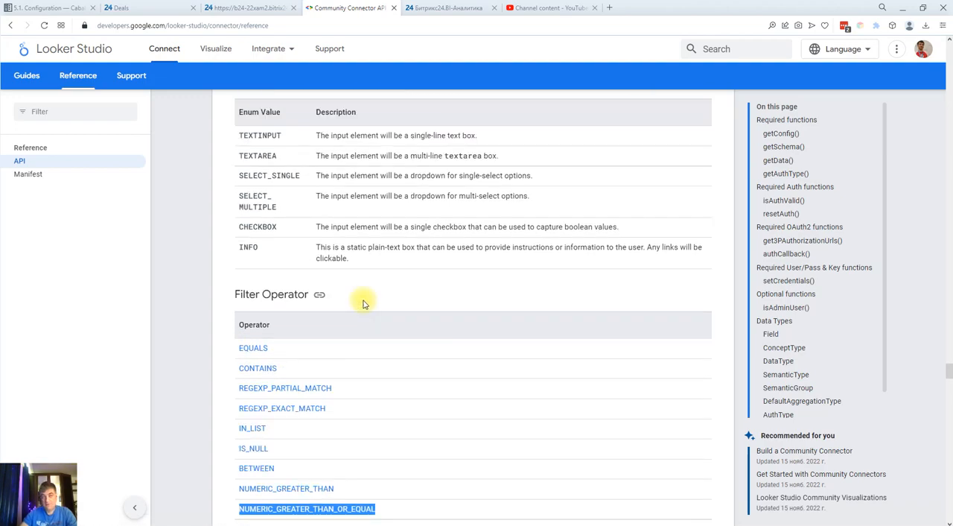
{"action": "left_click", "coordinate": [128, 9]}
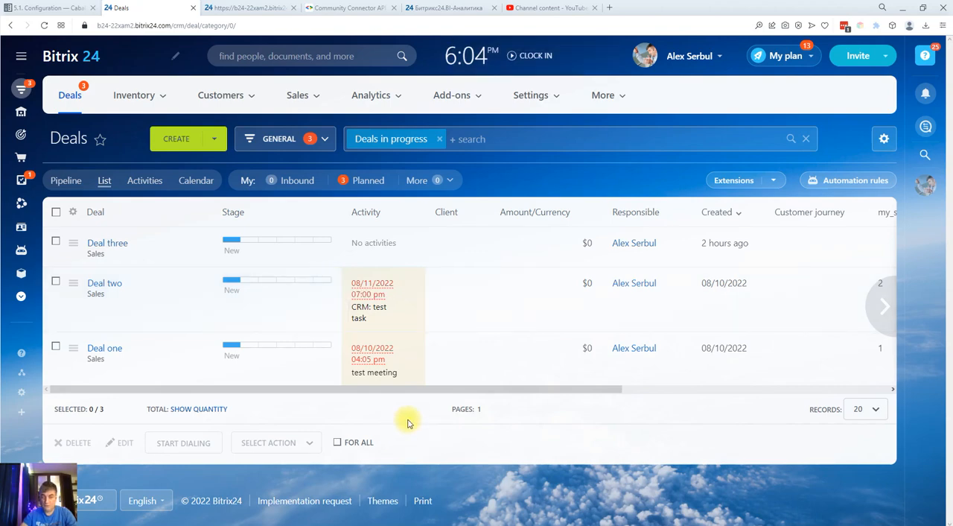
{"action": "key", "text": "alt+Tab"}
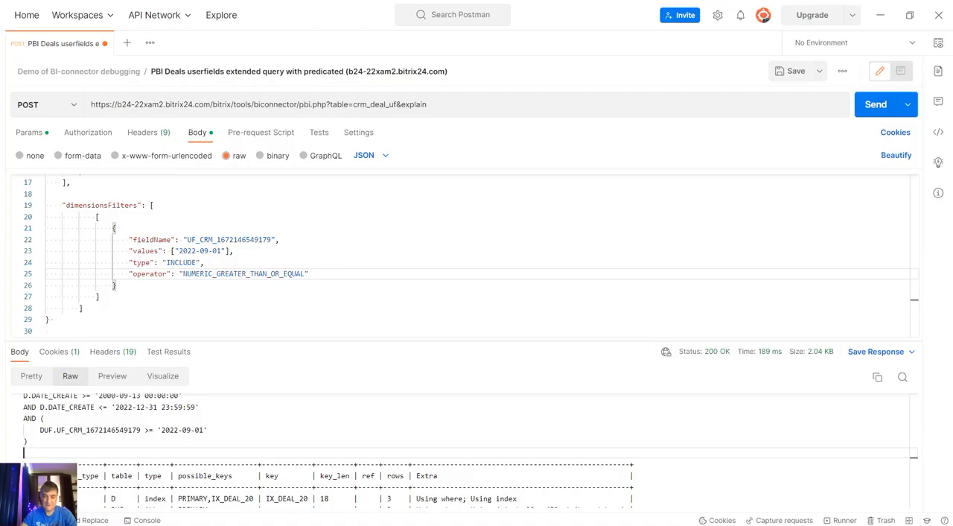
Enlarge the request body editor and review the JSON query's date range, fields and dimension filters
{"action": "left_click_drag", "start_coordinate": [361, 344], "coordinate": [380, 386]}
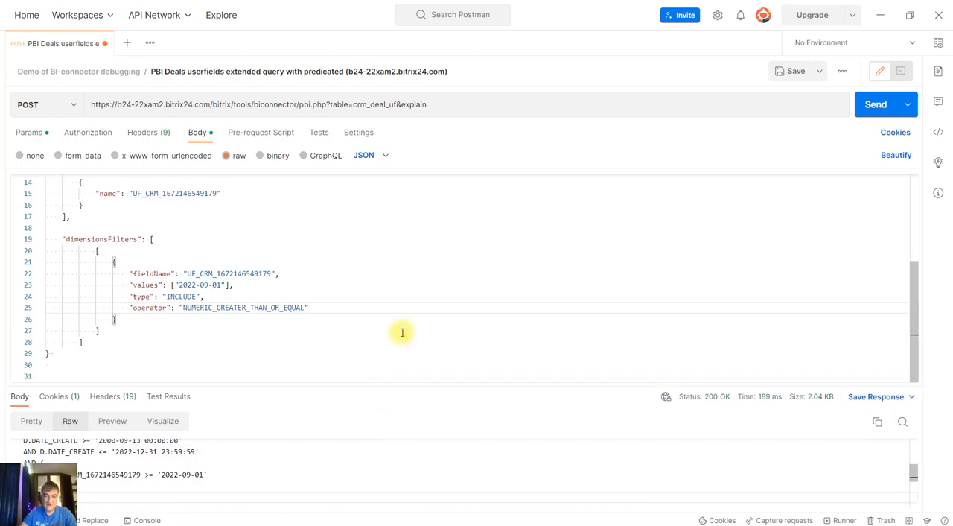
{"action": "scroll", "coordinate": [400, 330], "scroll_direction": "up", "scroll_amount": 5}
{"action": "scroll", "coordinate": [437, 323], "scroll_direction": "down", "scroll_amount": 4}
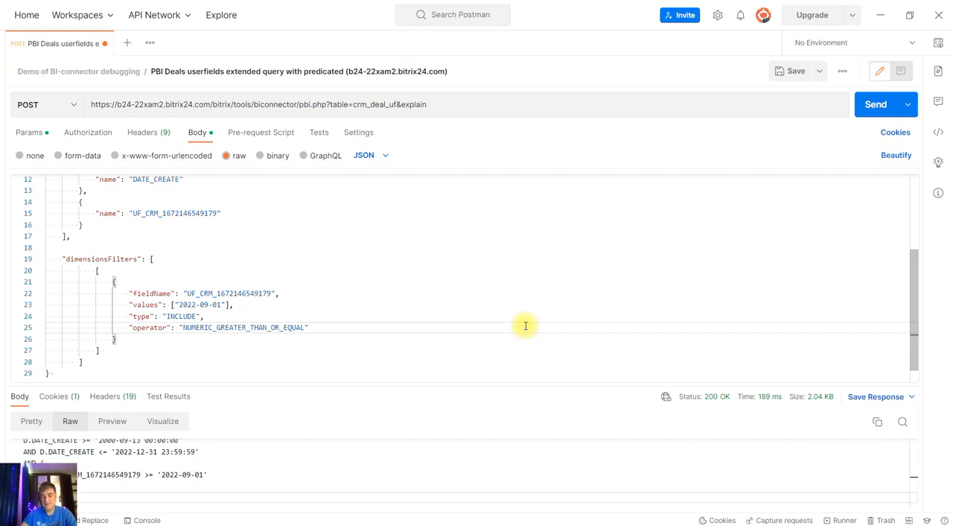
{"action": "scroll", "coordinate": [525, 326], "scroll_direction": "up", "scroll_amount": 4}
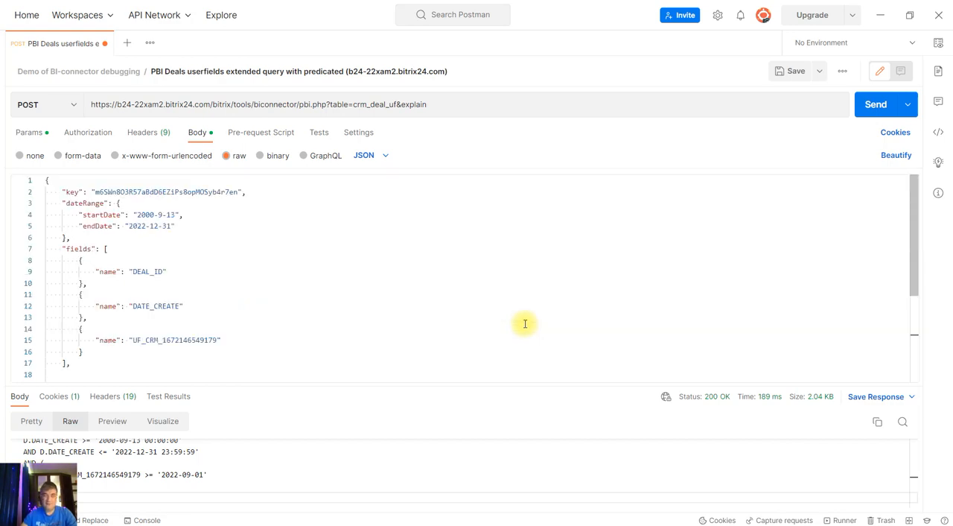